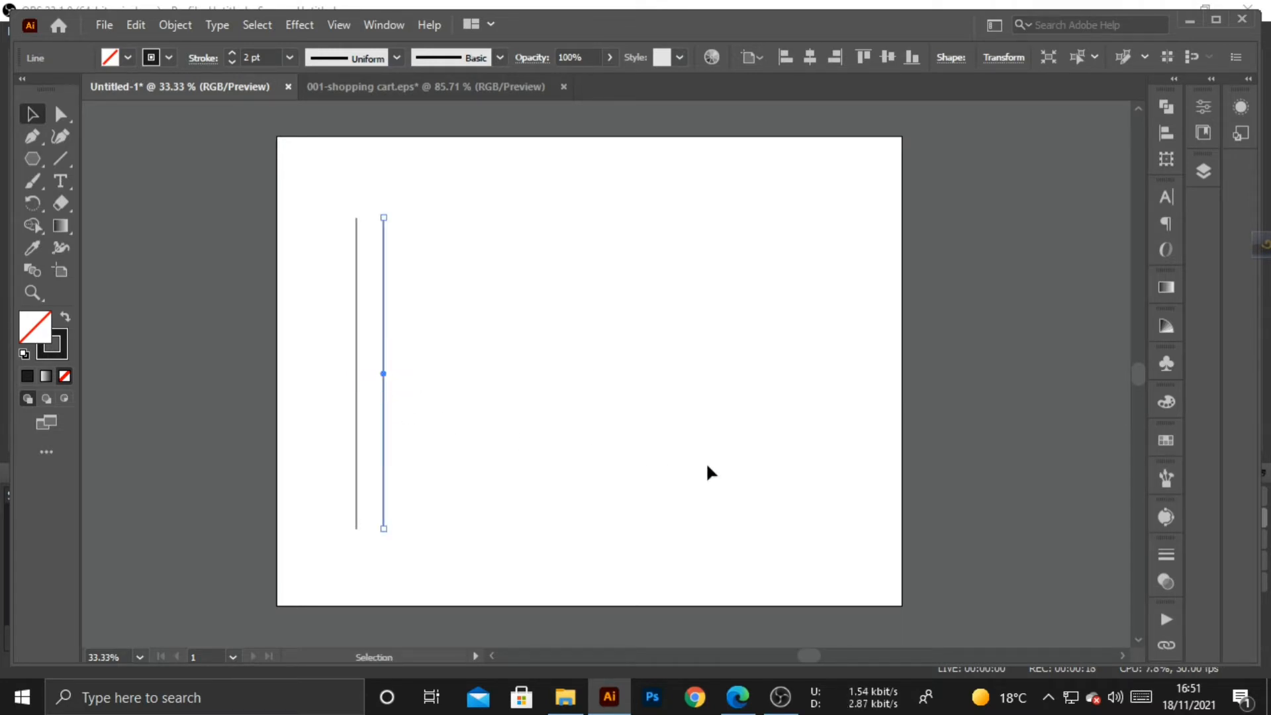
- Repeat the duplication of the vertical line at equal spacing until there is a row of twelve parallel lines
key(ctrl+d)
key(ctrl+d)
key(ctrl+d)
key(ctrl+d)
key(ctrl+d)
key(ctrl+d)
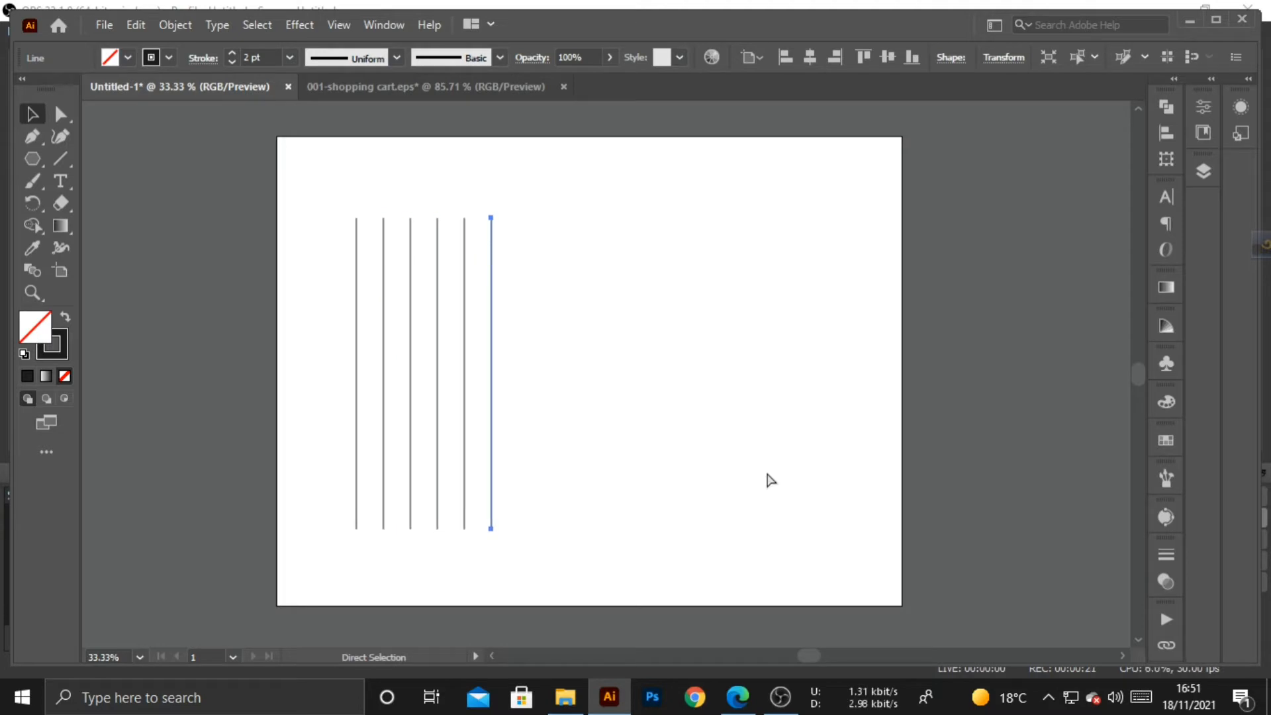
key(ctrl+d)
key(ctrl+d)
key(ctrl+d)
key(ctrl+d)
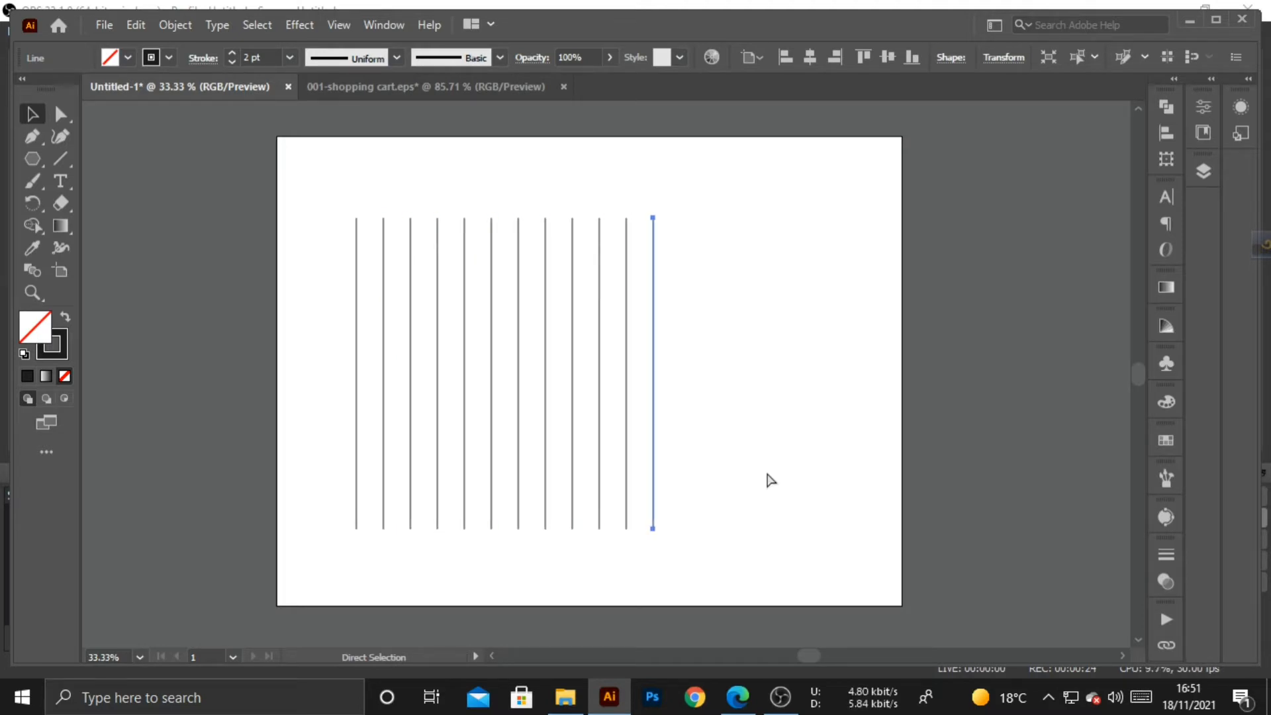
- Move all the vertical lines toward the artboard's centre and make them taller at both ends
drag(310, 272, 703, 541)
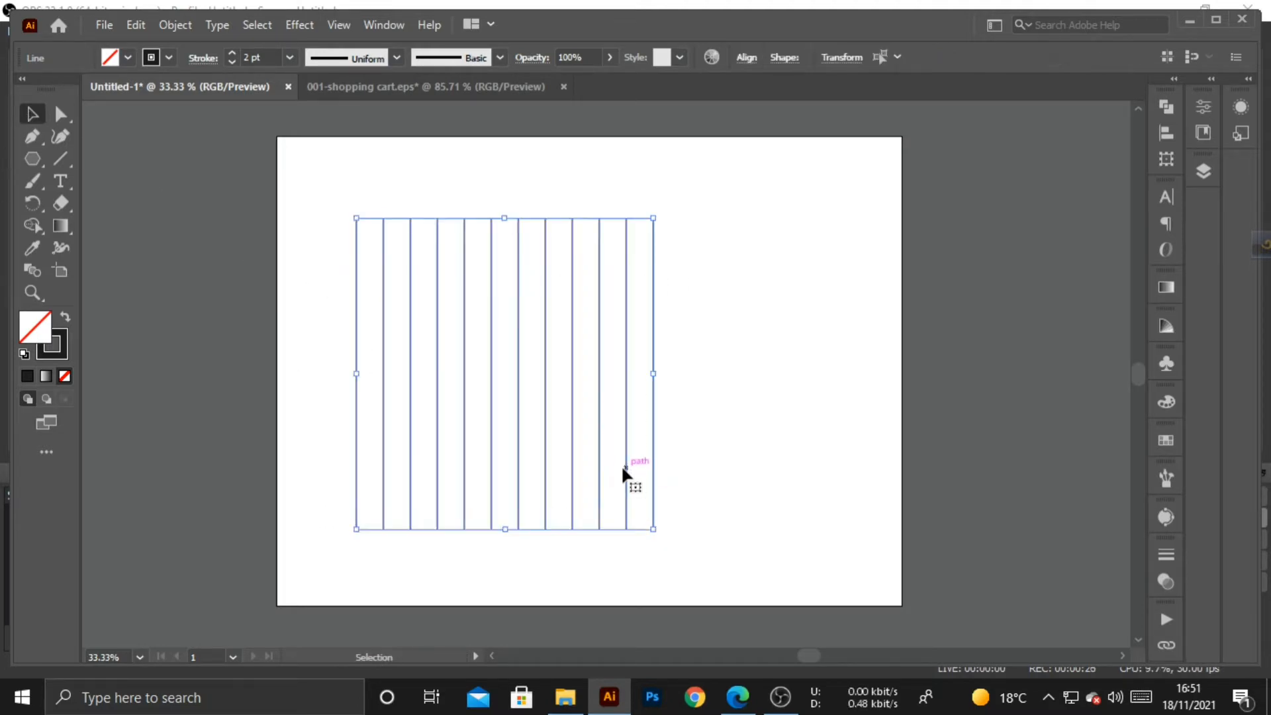
drag(624, 463, 690, 462)
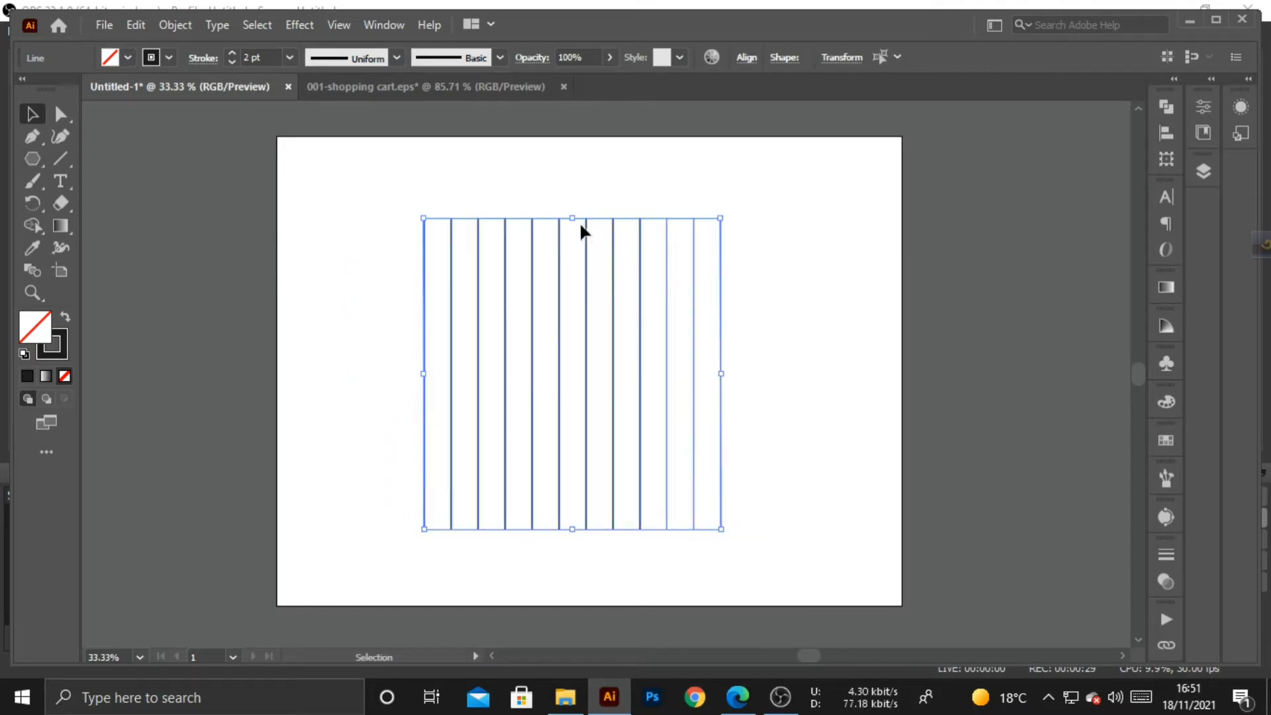
drag(577, 220, 571, 161)
drag(380, 260, 690, 452)
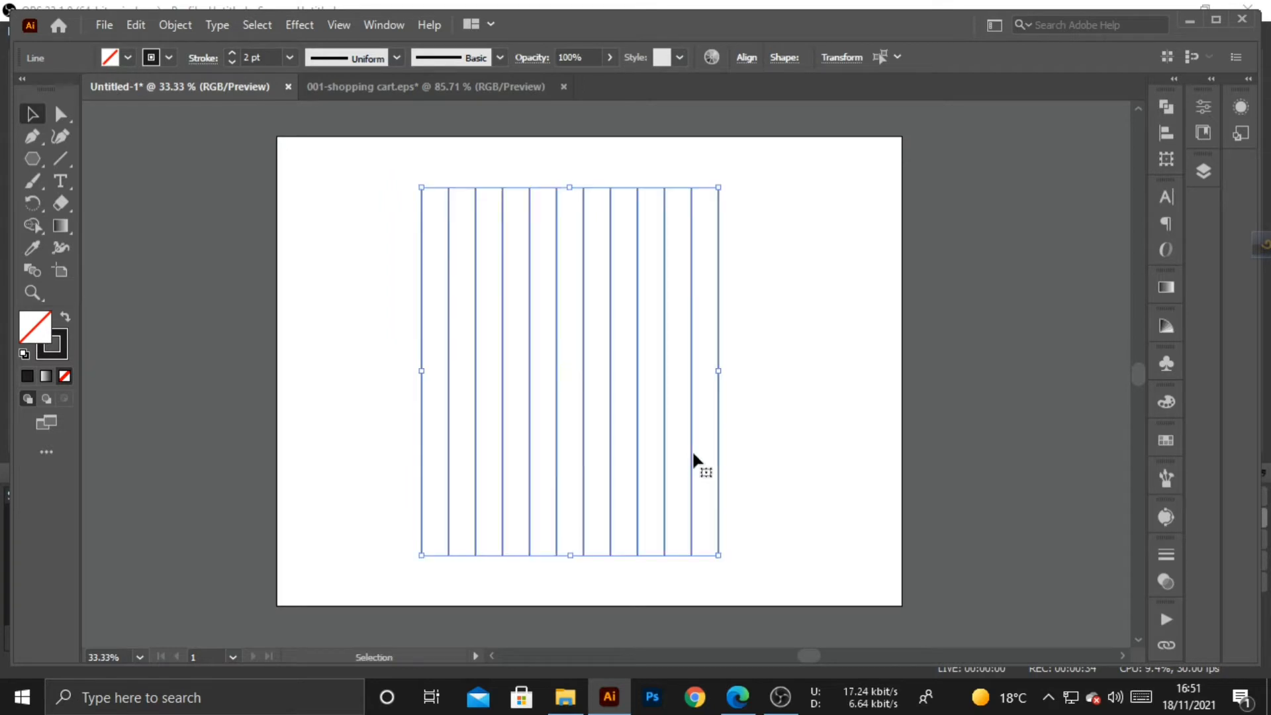
click(212, 263)
- Draw a hexagon beside the vertical lines and rotate it so that one corner points straight up
click(32, 159)
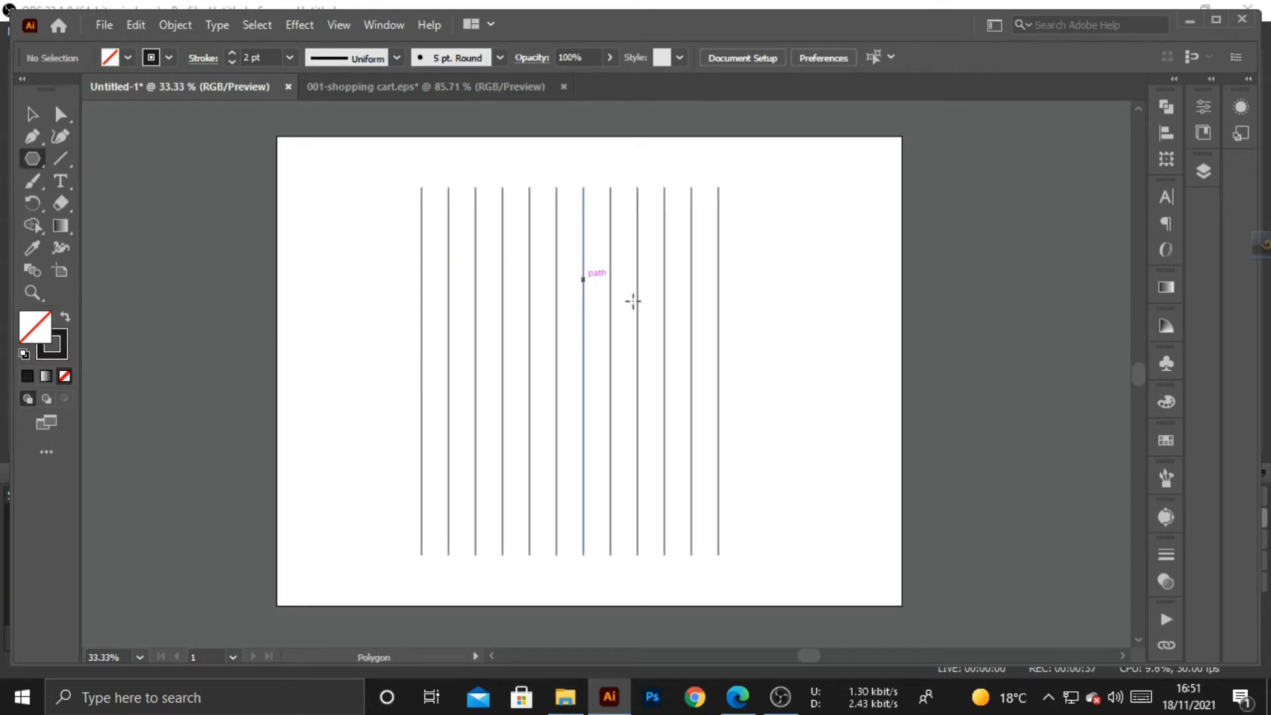
drag(832, 324, 883, 457)
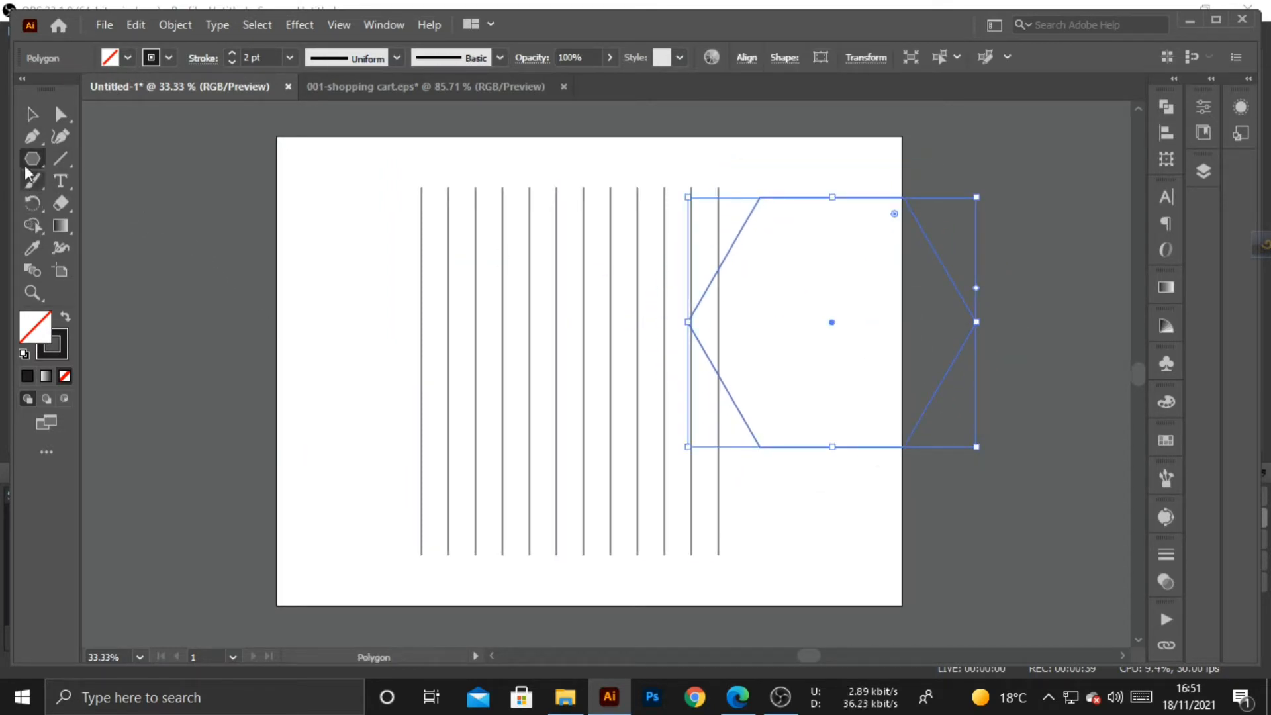
key(v)
drag(984, 189, 1053, 497)
- Place the hexagon over the vertical lines, fit it to their overall width and nudge it down within their height
drag(912, 427, 646, 446)
mouse_move(701, 355)
mouse_down()
mouse_move(732, 357)
mouse_move(718, 354)
mouse_up()
key(Down)
key(Down)
key(Down)
key(Down)
key(Down)
key(Down)
key(Down)
key(Down)
key(Down)
key(Down)
key(Down)
key(Down)
key(Down)
key(Down)
key(Down)
key(Down)
key(Down)
key(Down)
key(Down)
key(Down)
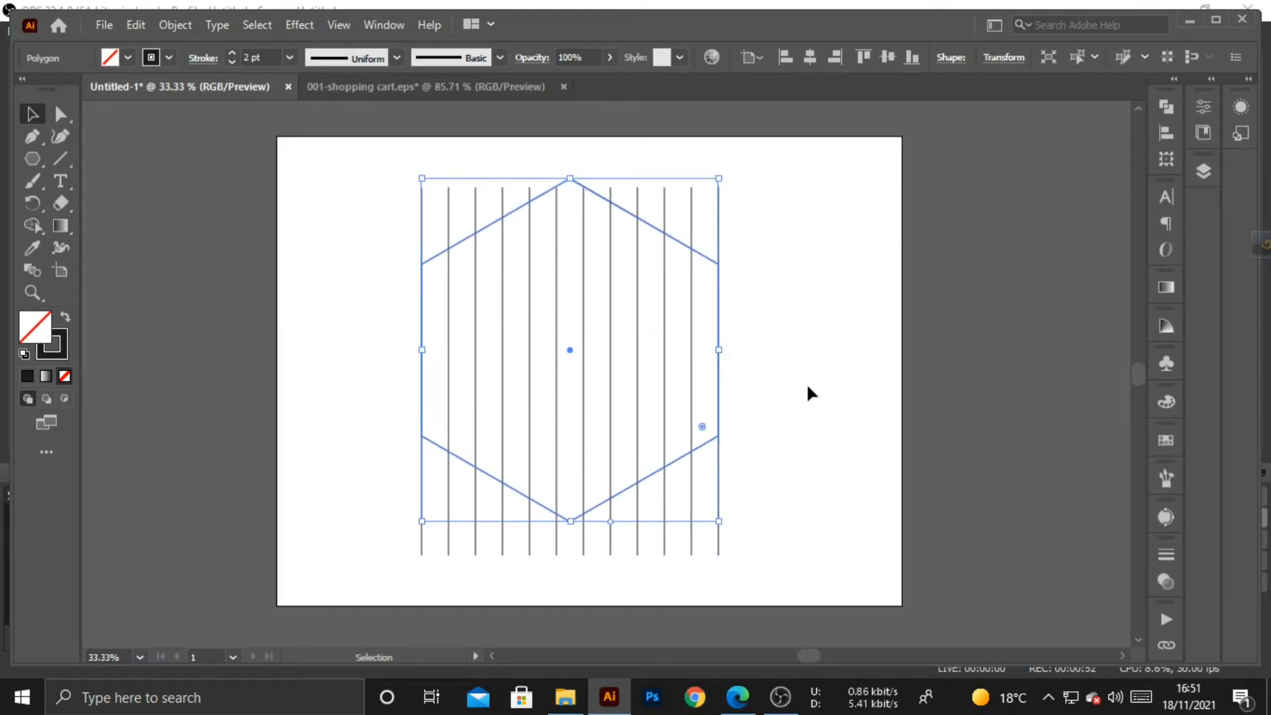
key(Down)
key(Down)
key(Down)
key(Down)
key(Down)
key(Down)
key(Down)
key(Down)
key(Down)
key(Down)
key(Down)
key(Down)
key(Down)
key(Down)
key(Down)
key(Down)
key(Down)
key(Down)
key(Down)
key(Down)
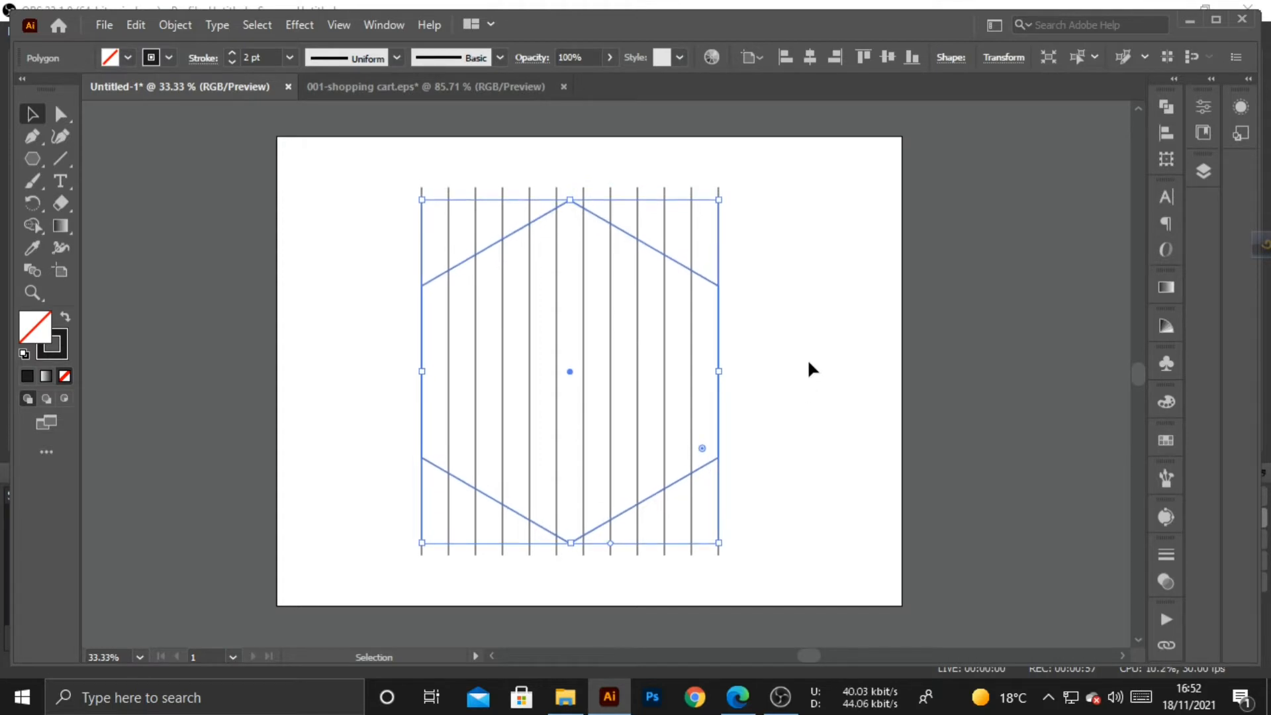
key(Down)
key(Down)
key(Down)
key(Down)
key(Down)
key(Down)
key(Down)
key(Down)
key(Down)
key(Down)
key(Down)
key(Down)
key(Down)
key(Down)
key(Down)
key(Down)
key(Down)
key(Down)
key(Down)
key(Down)
click(640, 191)
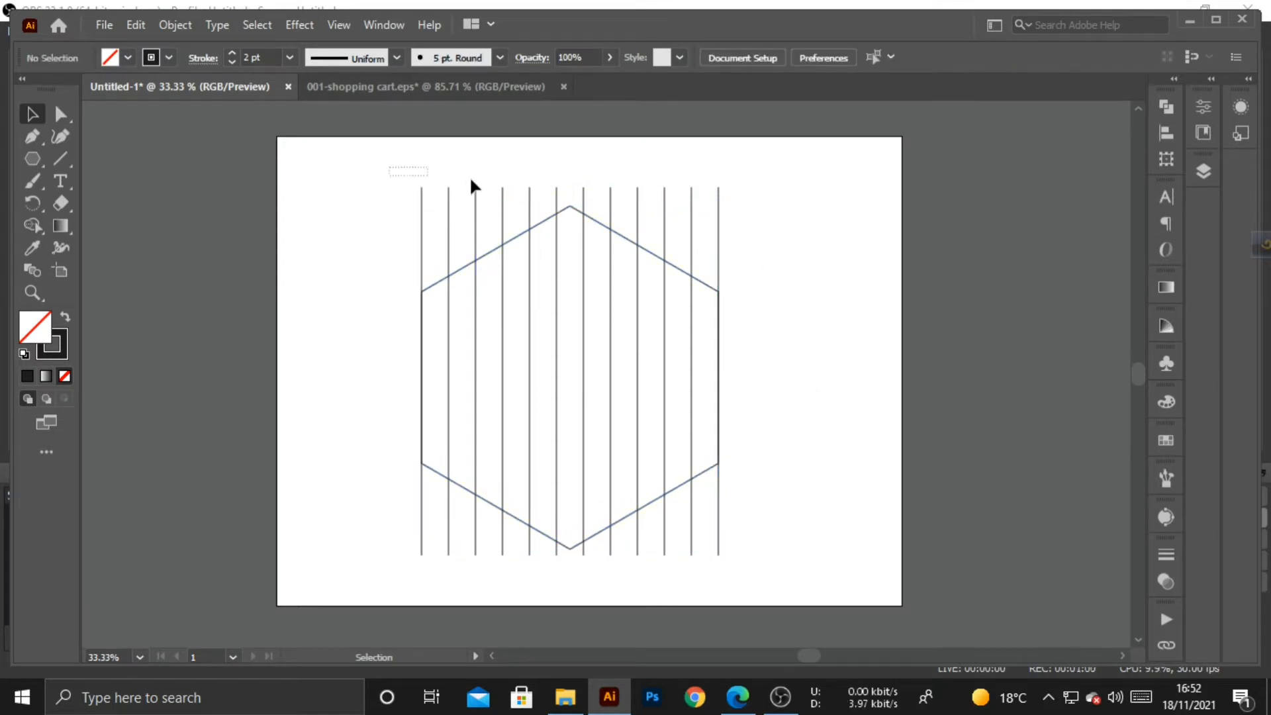
- Extend the vertical lines further upward and nudge the hexagon up to centre it within their new height
drag(731, 198, 731, 198)
drag(573, 186, 574, 161)
click(695, 273)
click(575, 210)
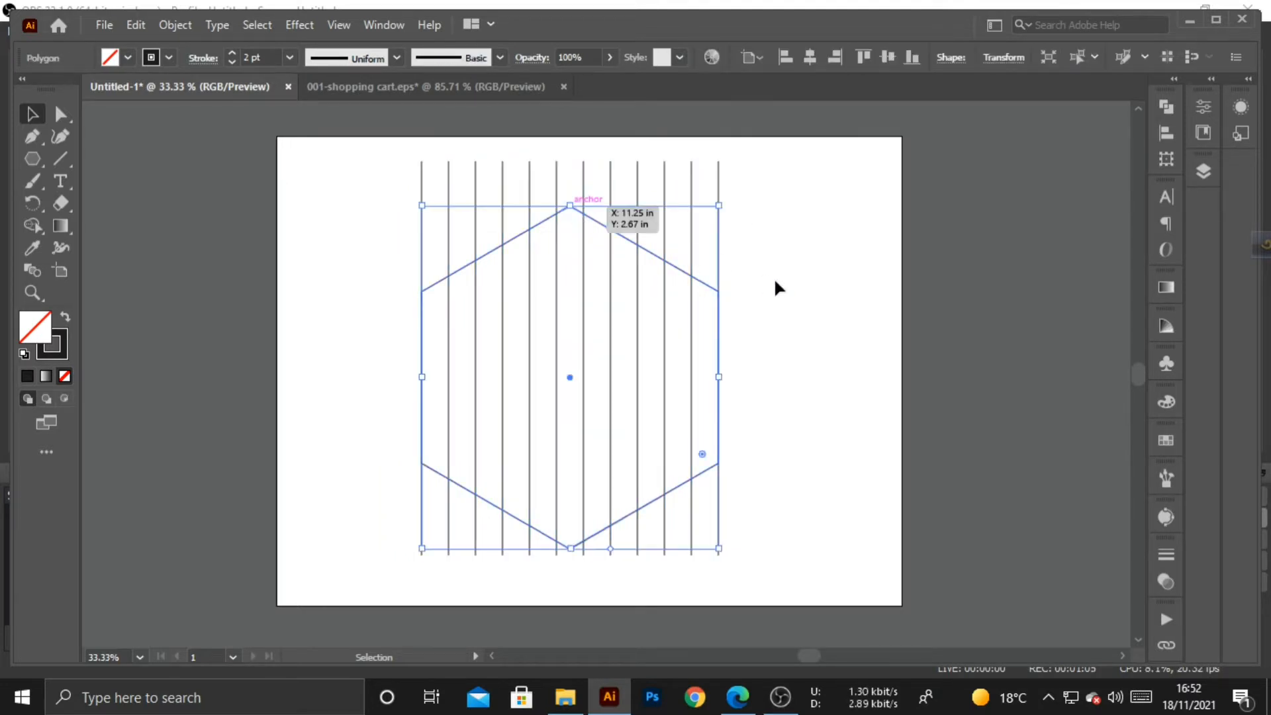
key(shift+Up)
key(shift+Up)
key(shift+Up)
key(shift+Up)
key(shift+Up)
key(shift+Up)
key(shift+Up)
key(shift+Up)
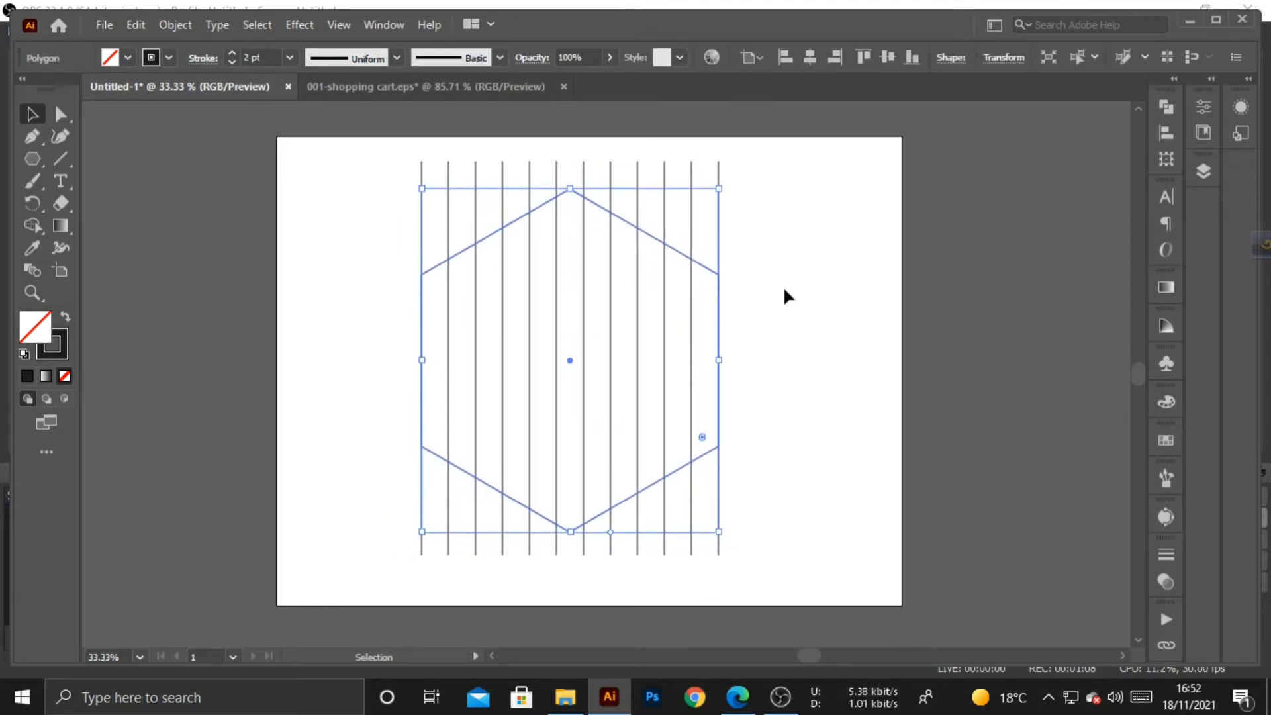
- Nudge the hexagon and all the vertical lines down together to centre them on the artboard
drag(403, 278, 817, 476)
key(shift+Down)
key(shift+Down)
key(shift+Down)
key(shift+Down)
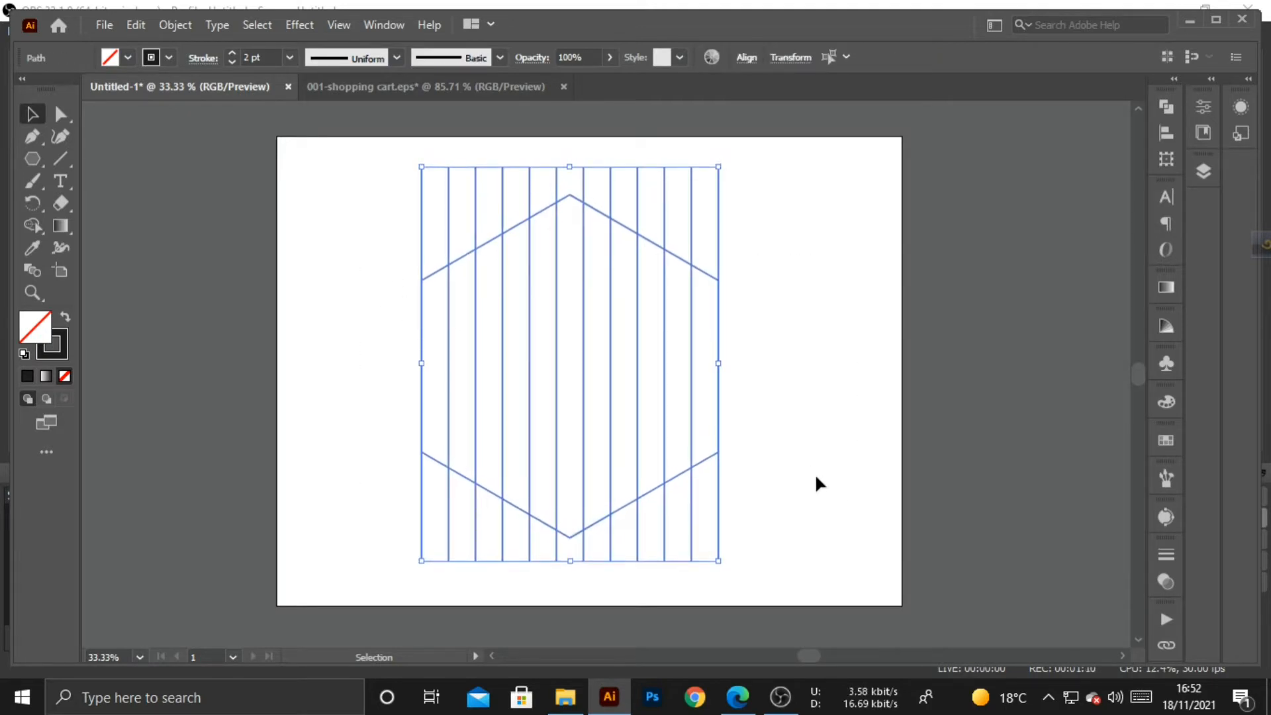
click(815, 473)
- Reflect a copy of all the vertical lines at an angle of -45° to add a horizontal set
drag(737, 201, 760, 187)
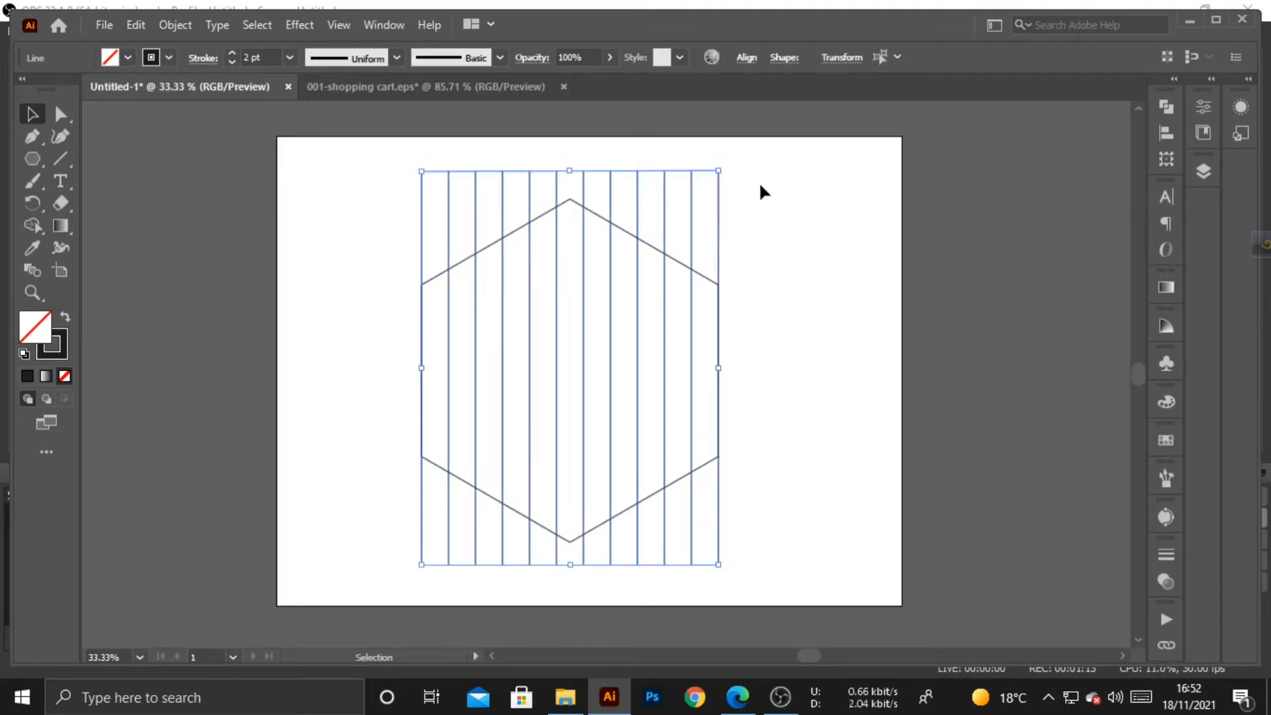
right_click(717, 218)
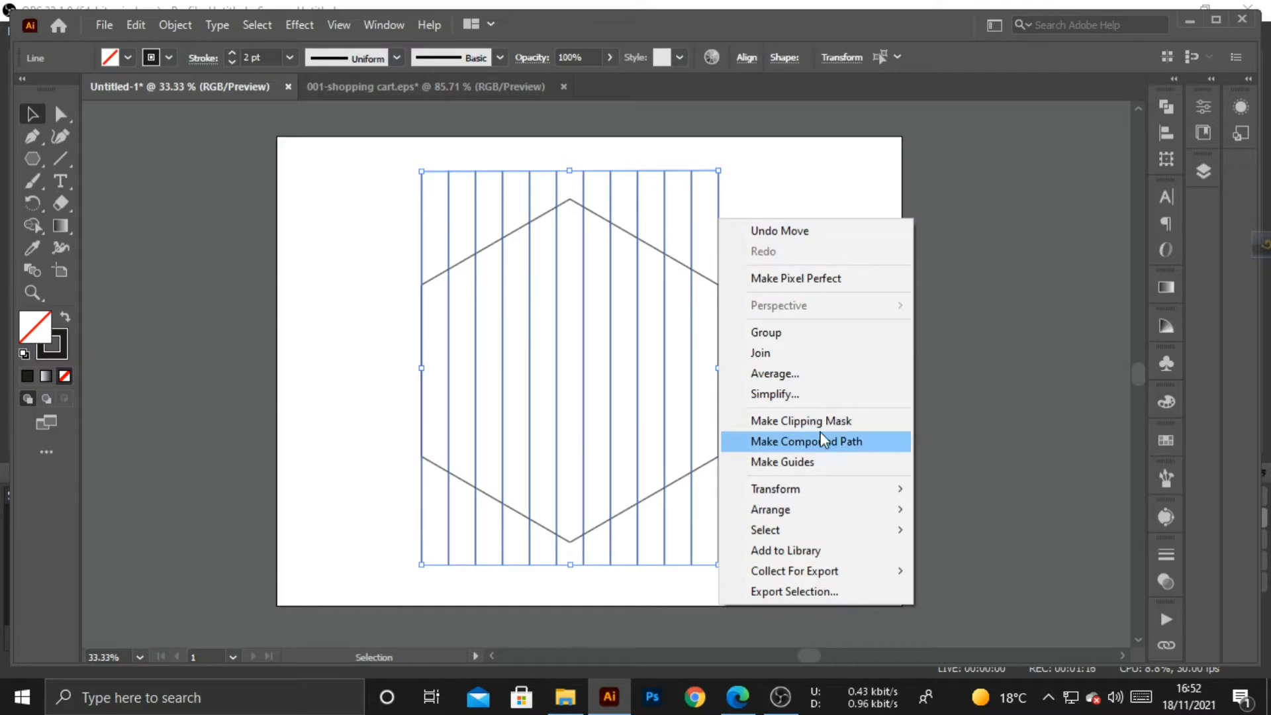
mouse_move(845, 504)
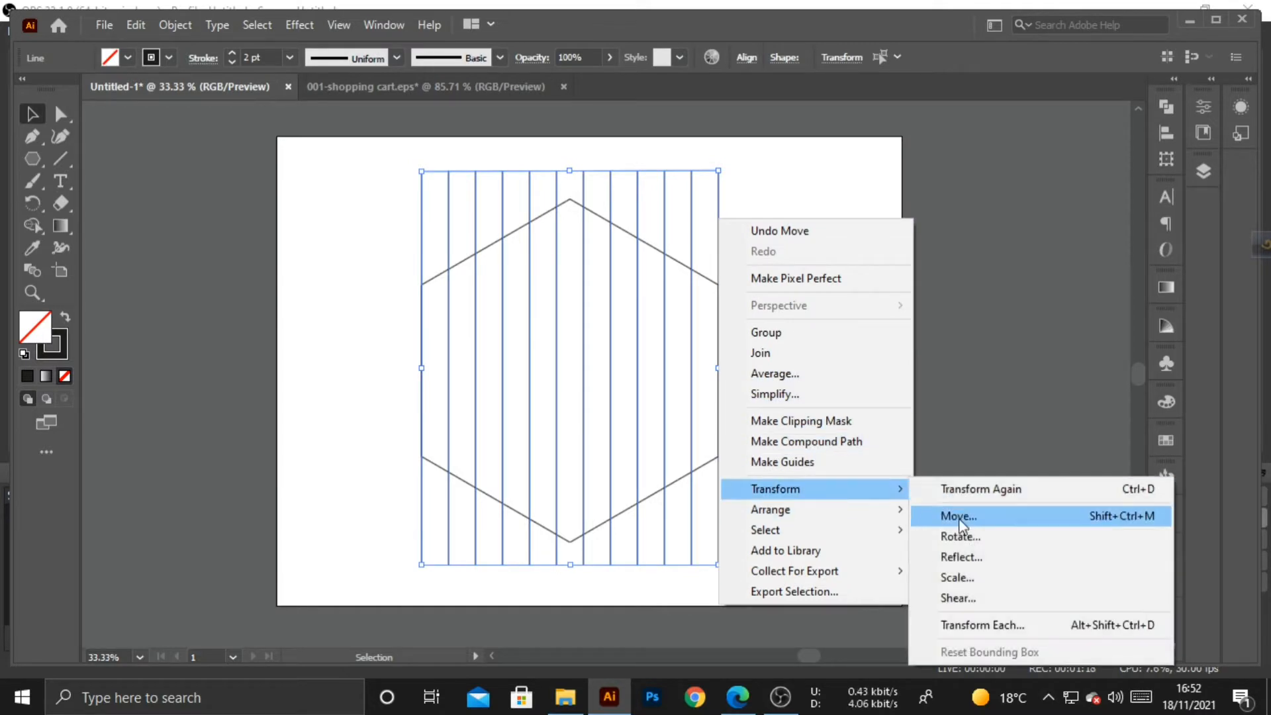
click(960, 556)
click(1004, 285)
scroll(1006, 283, down, 13)
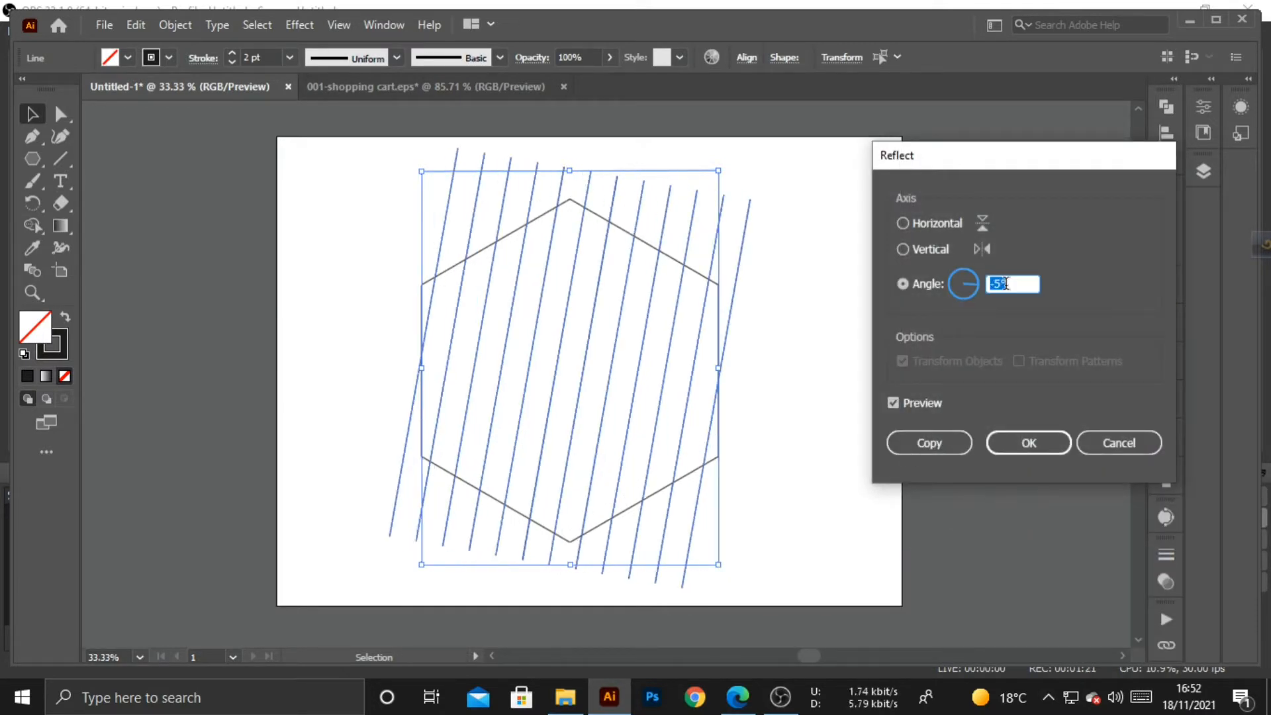
scroll(1006, 284, down, 20)
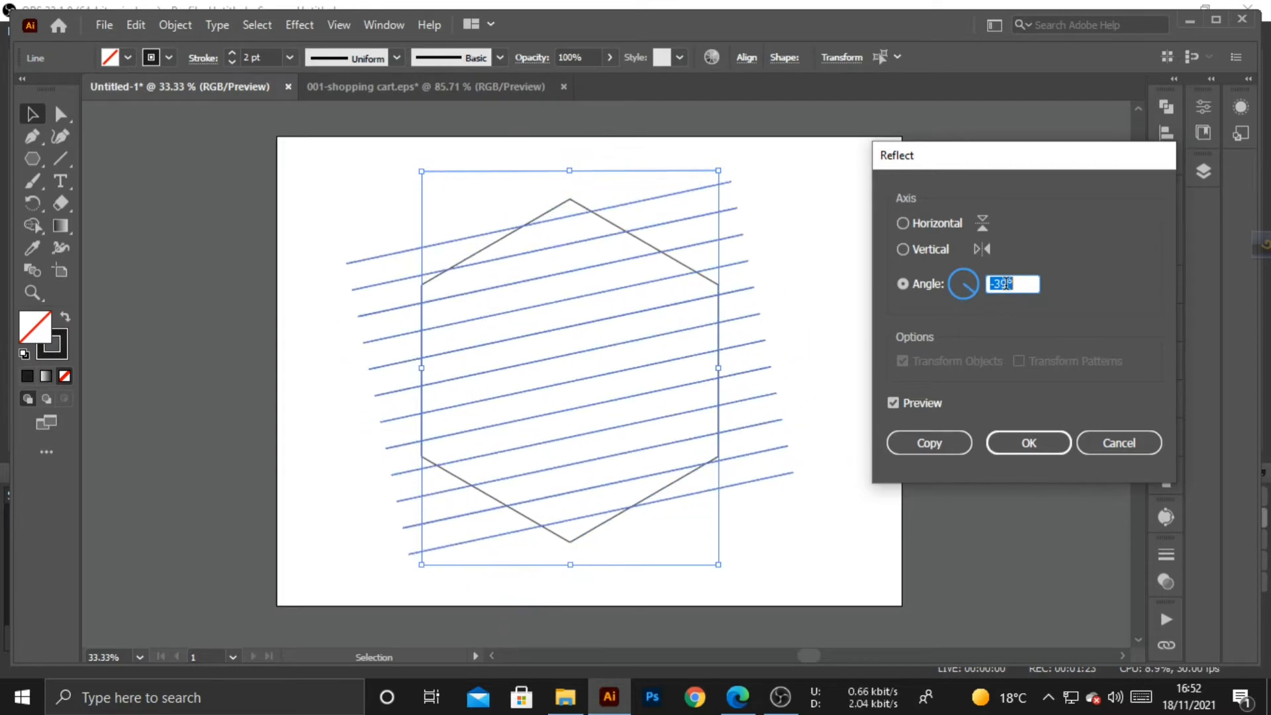
scroll(1005, 284, down, 5)
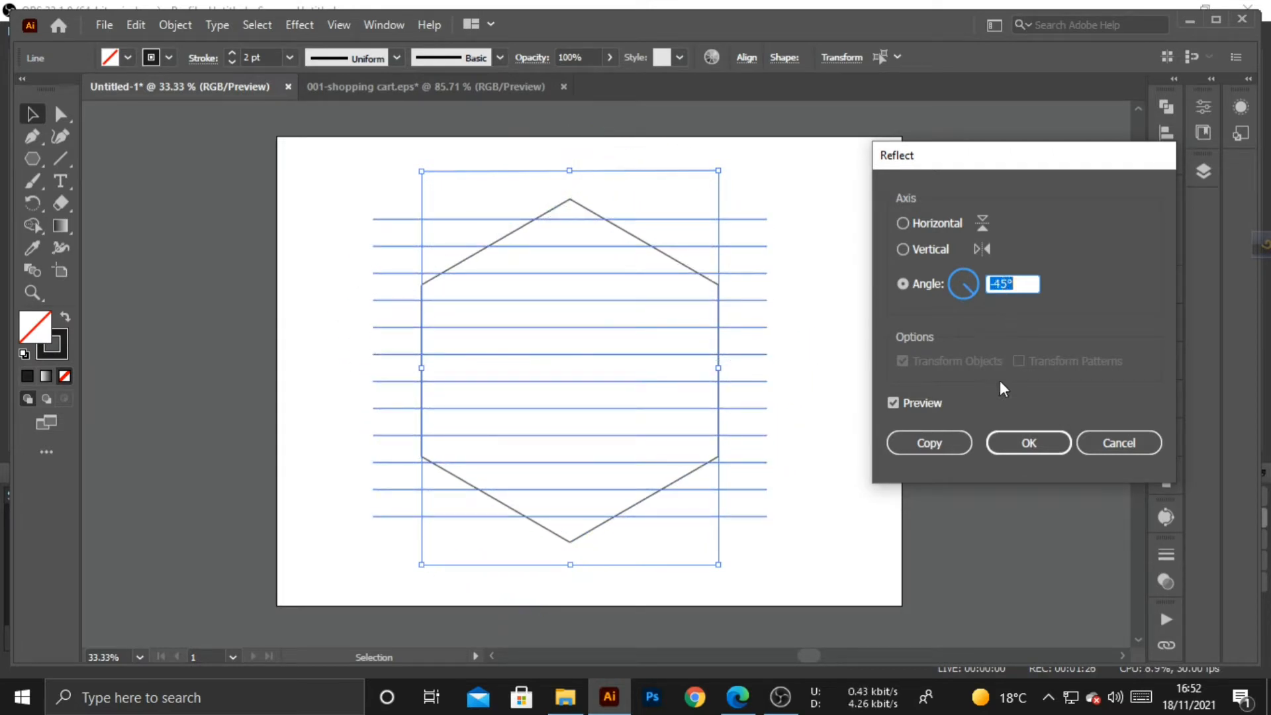
click(956, 446)
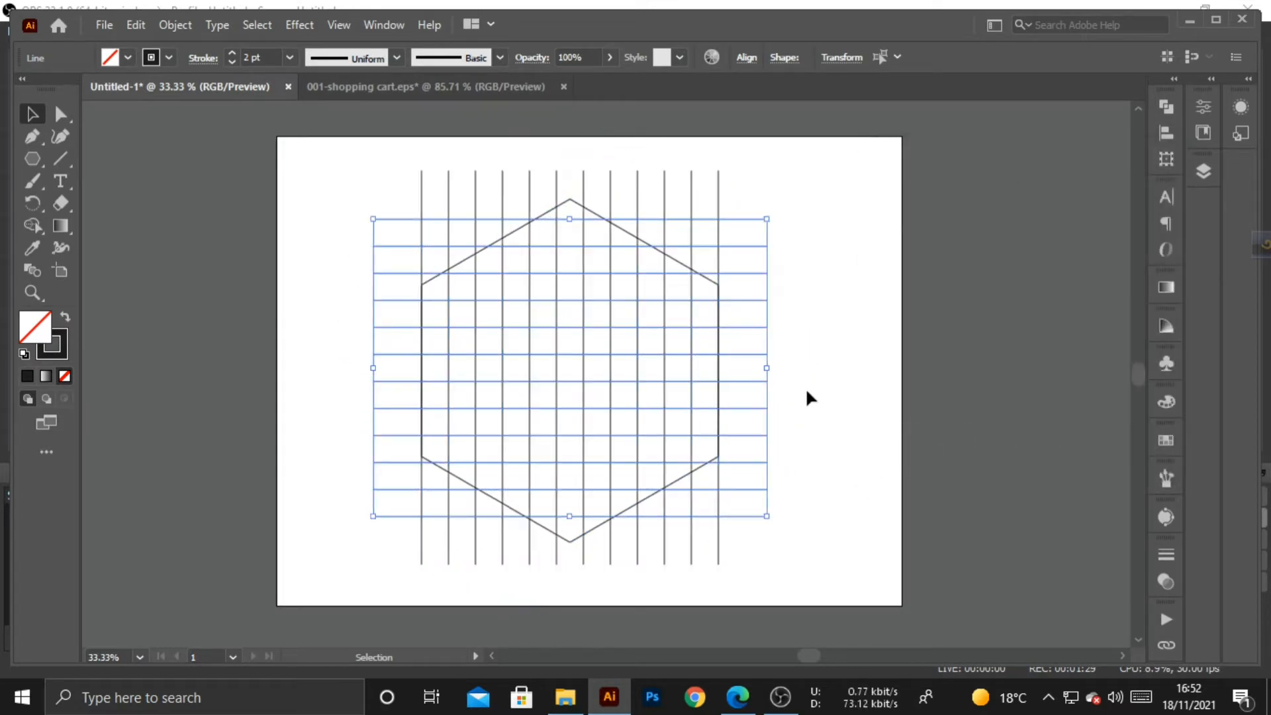
- Reflect a copy of the horizontal lines at -75° and align it with the hexagon's rising slanted edges
key(ctrl+=)
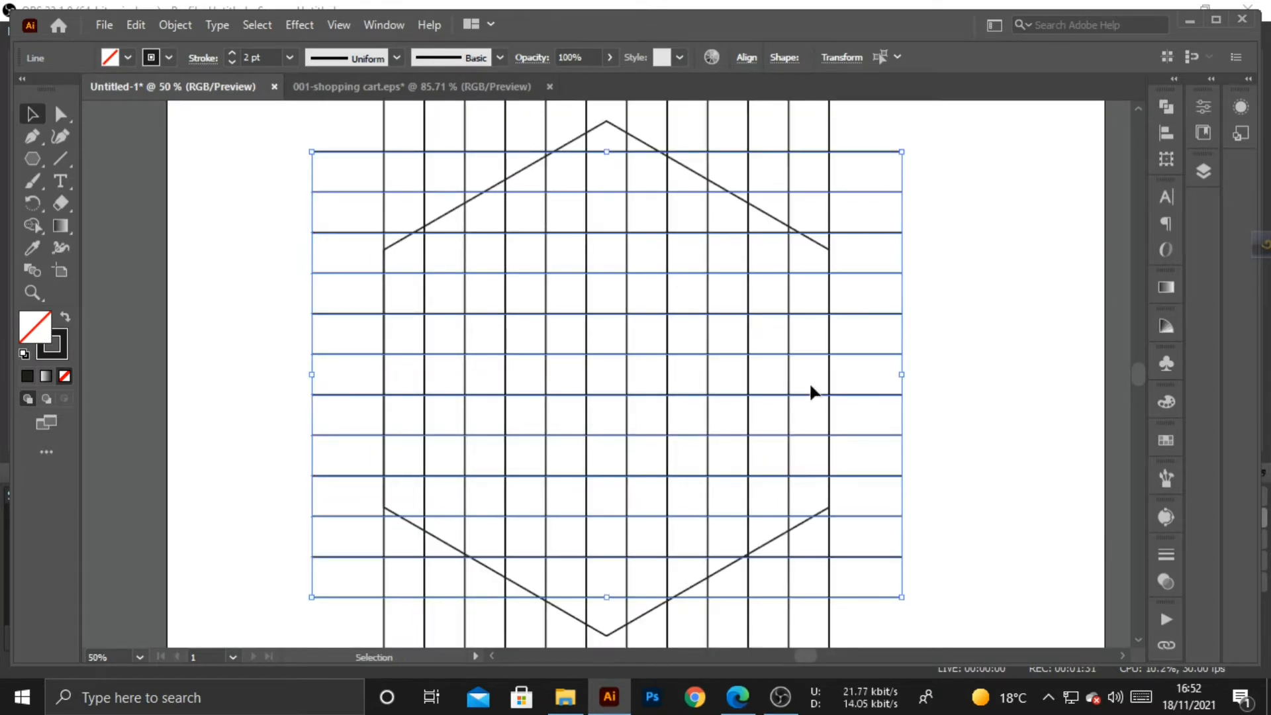
right_click(870, 391)
mouse_move(954, 278)
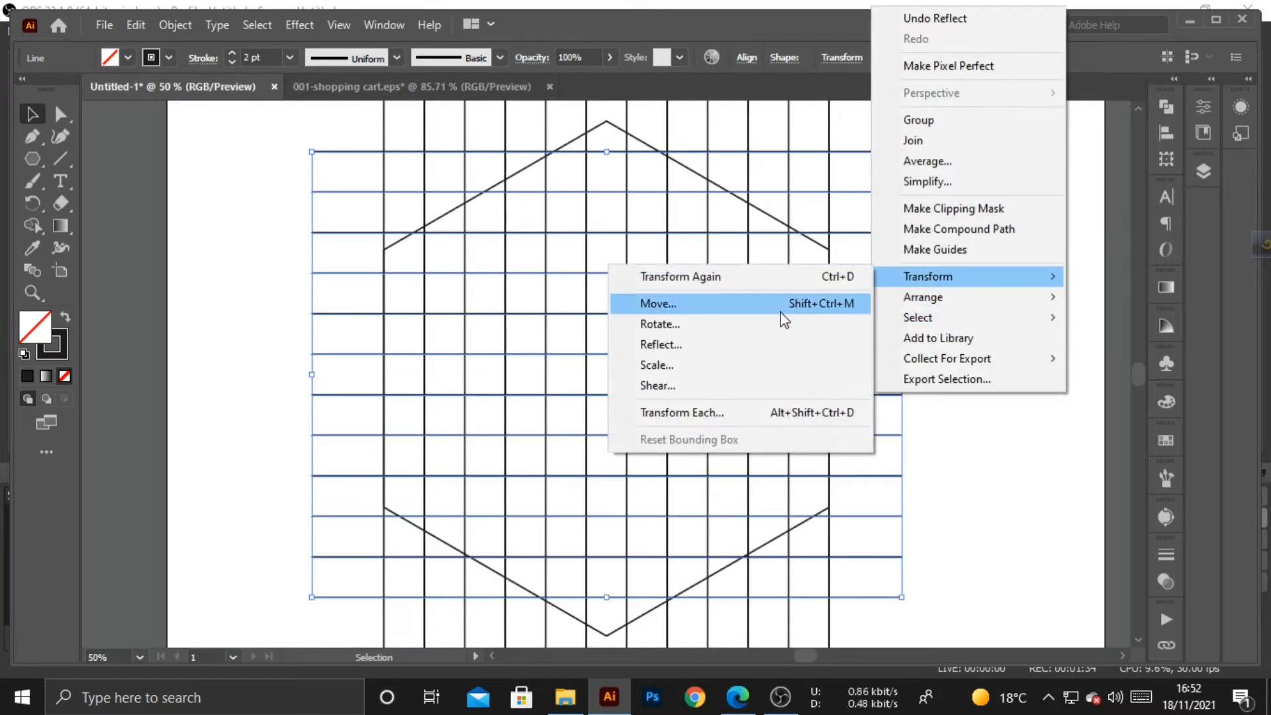
click(781, 345)
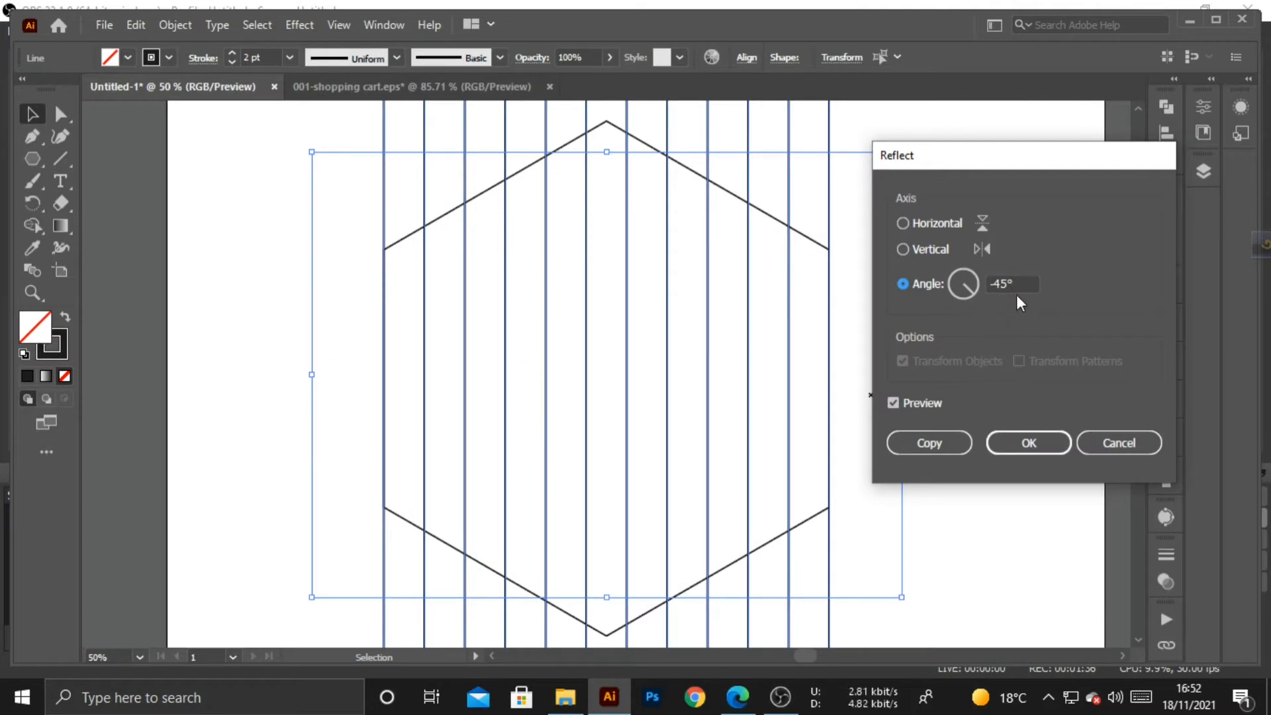
scroll(1021, 281, down, 20)
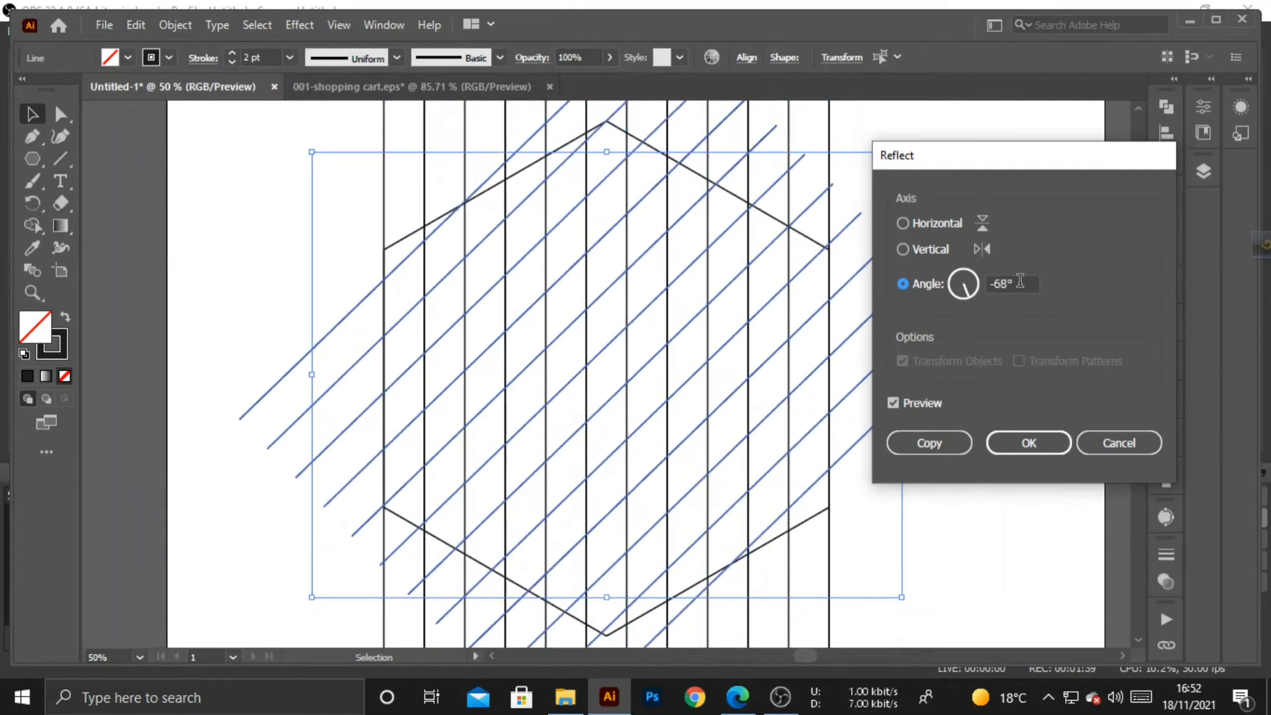
scroll(1021, 282, down, 7)
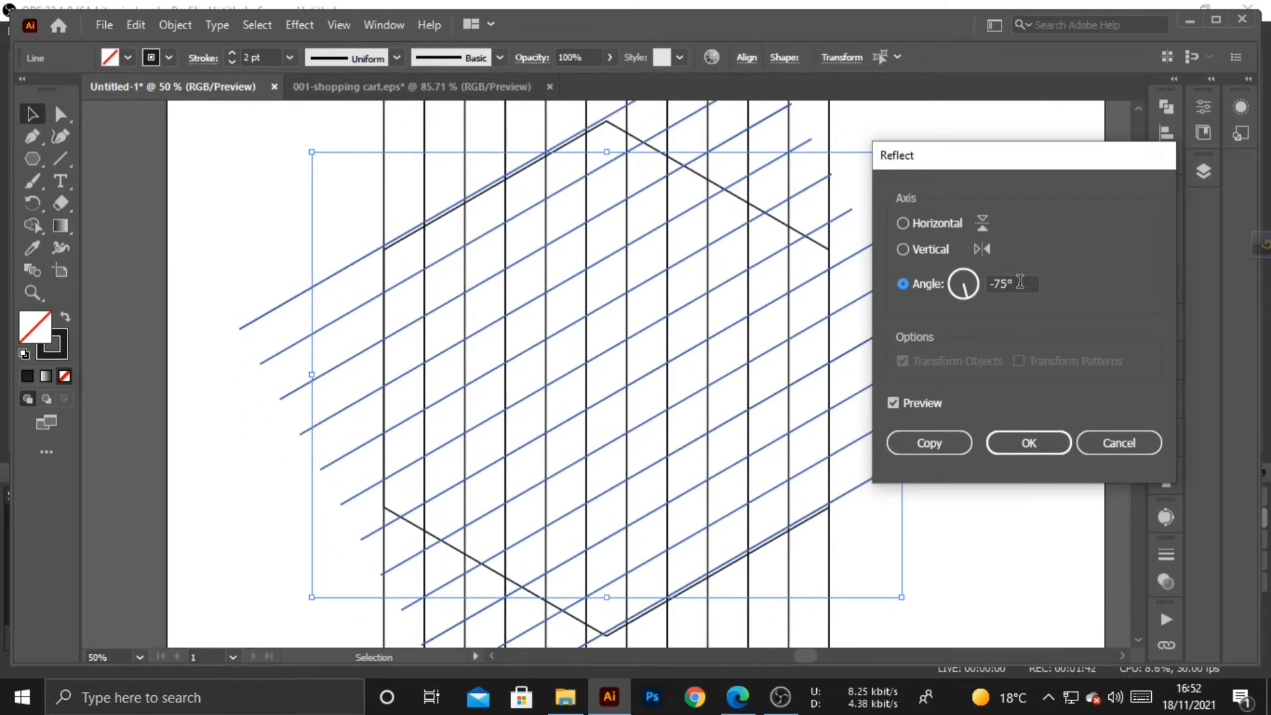
click(958, 442)
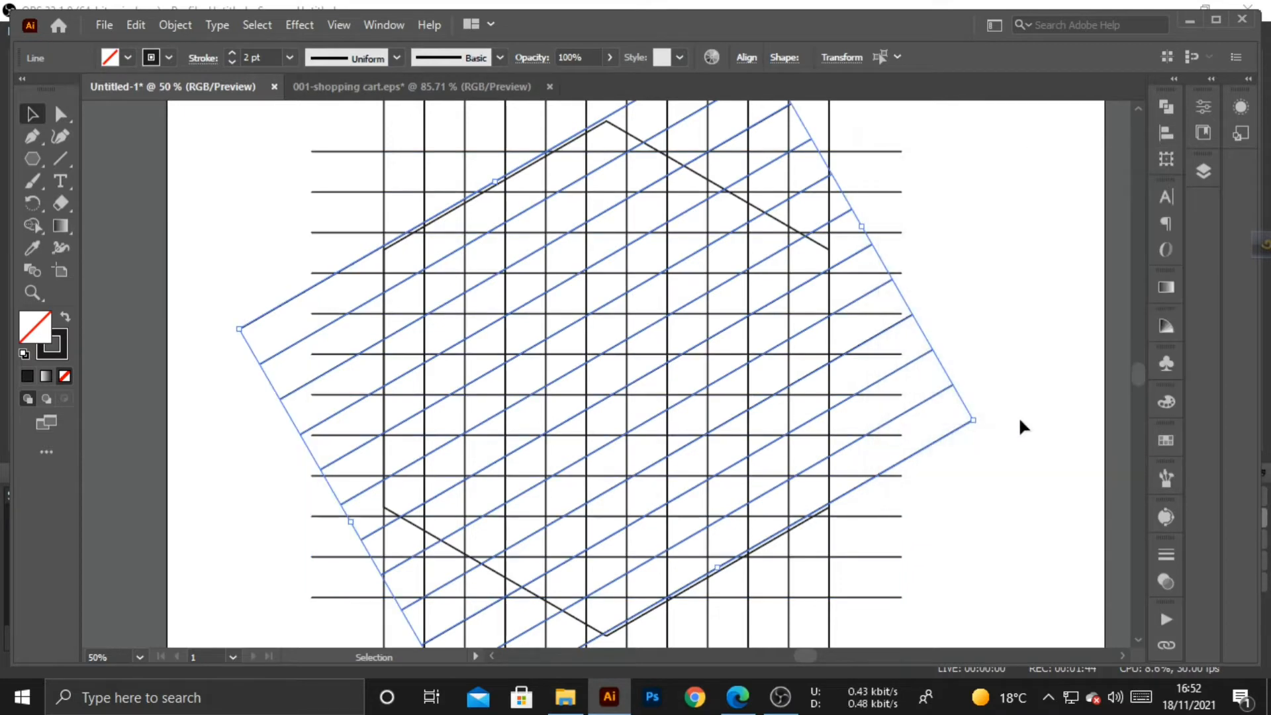
drag(778, 537, 780, 543)
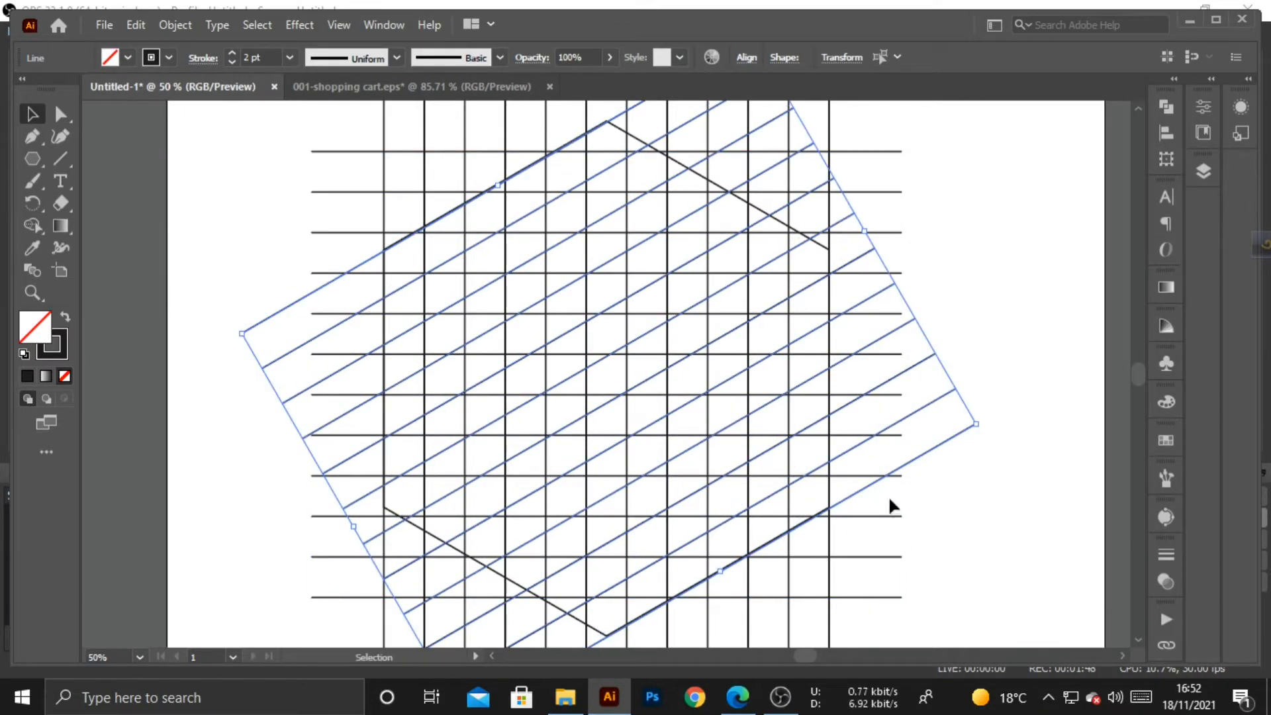
- Reflect a copy of the rising diagonal lines at -90° to add the mirrored diagonal set
right_click(944, 437)
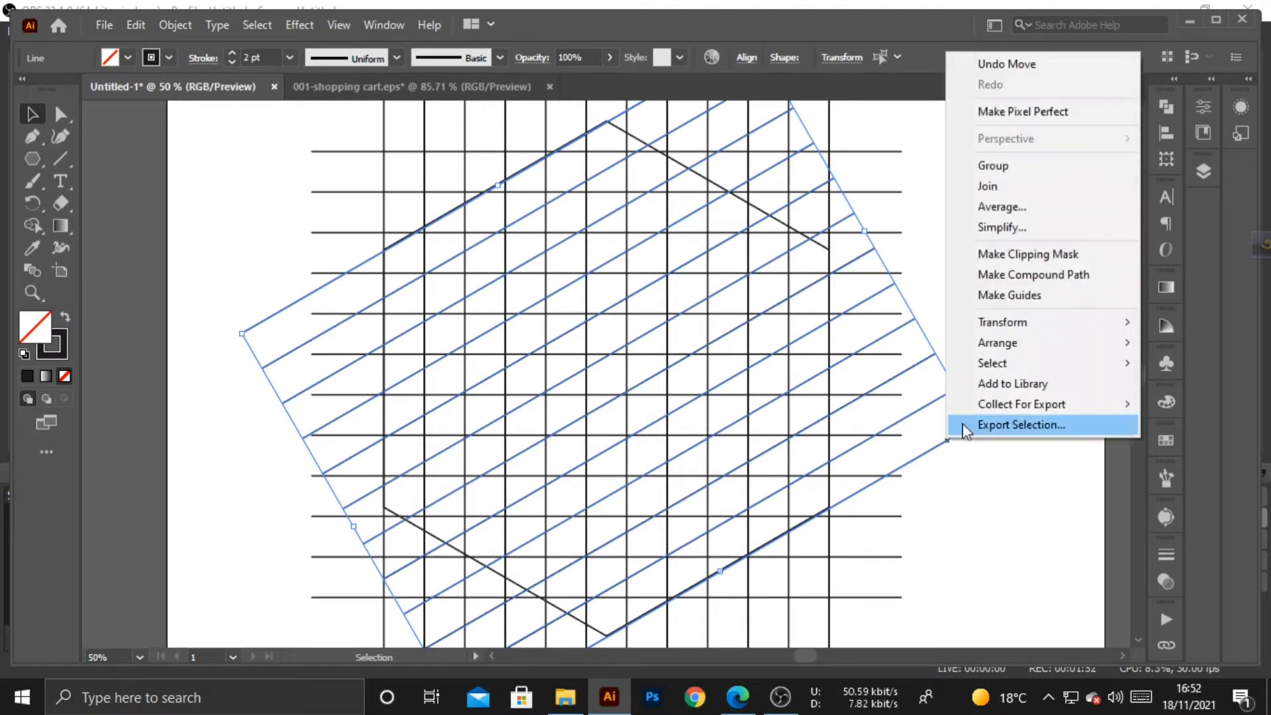
mouse_move(1017, 324)
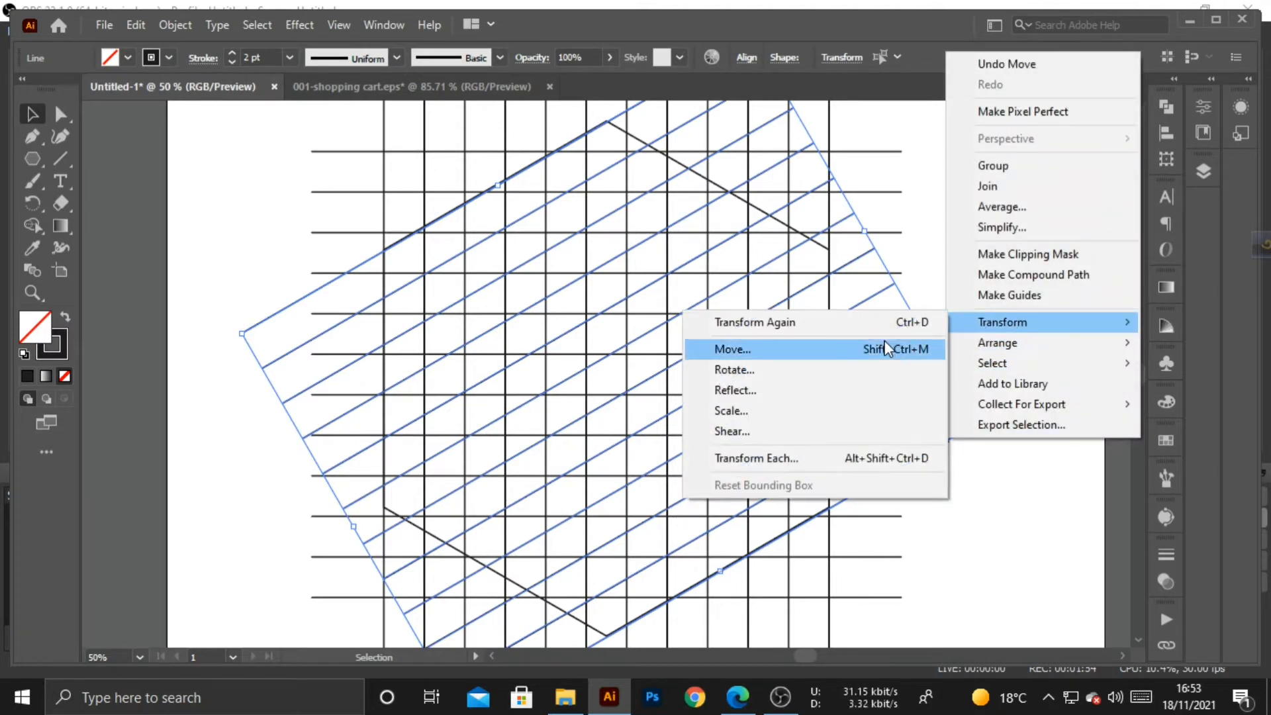
click(814, 390)
scroll(1012, 287, up, 7)
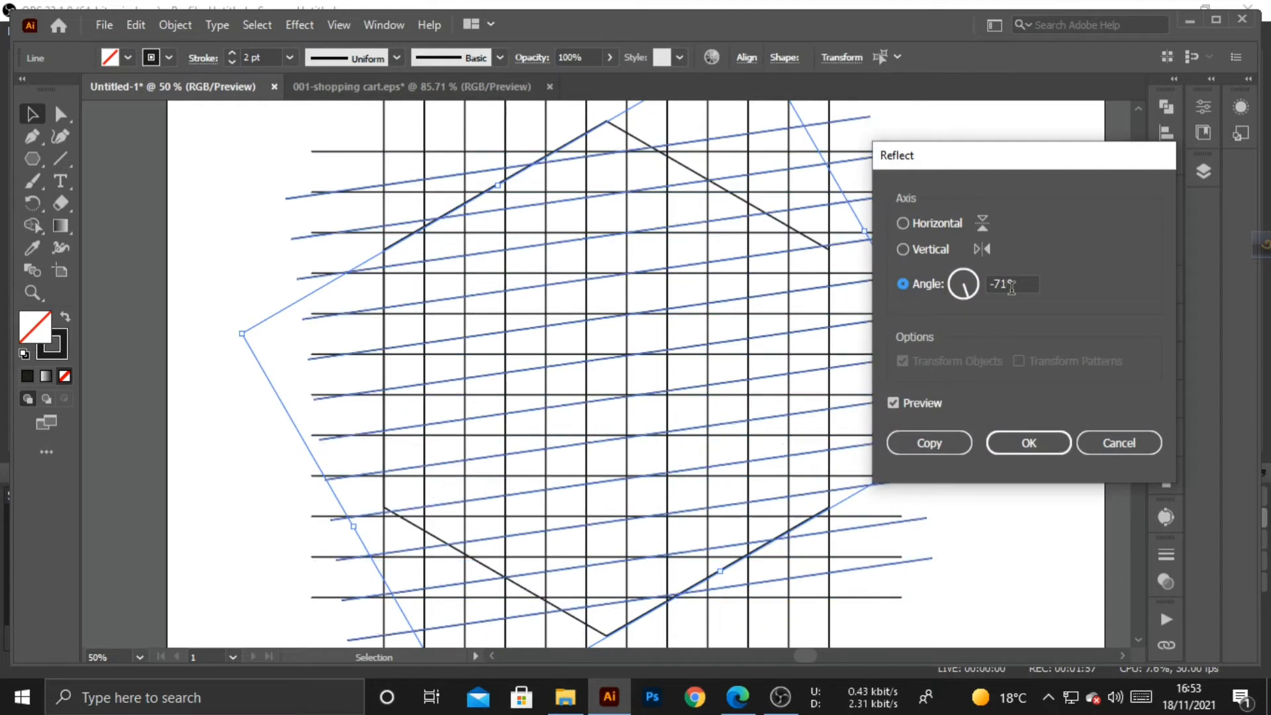
scroll(1012, 287, down, 4)
scroll(1012, 287, down, 18)
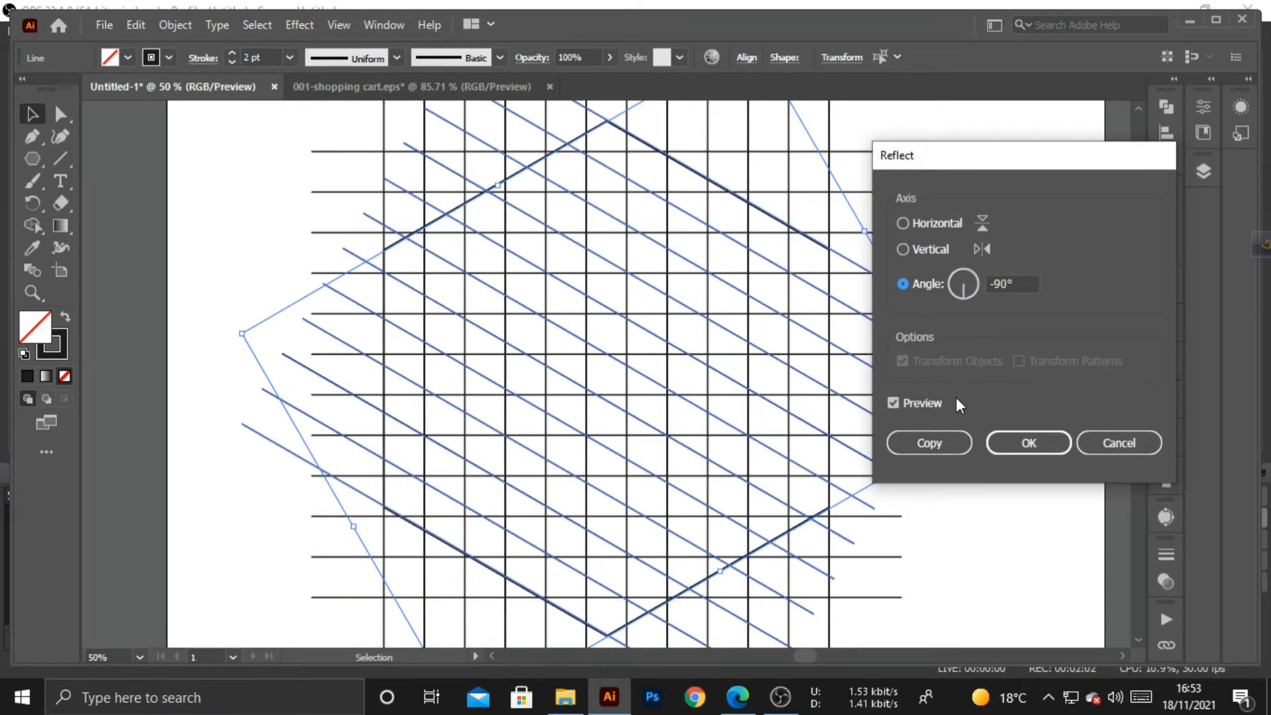
click(929, 443)
click(1013, 351)
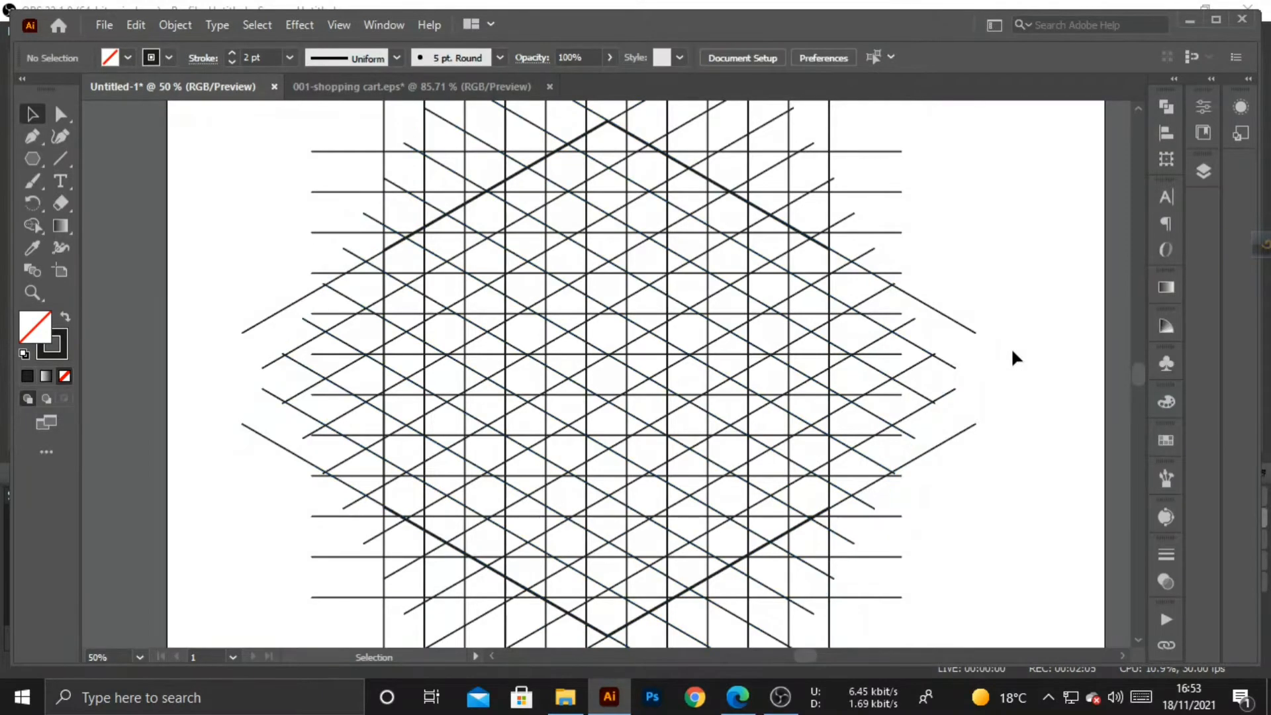
- Nudge the outermost falling and rising diagonal lines onto the hexagon's upper-right and upper-left edges
key(ctrl+1)
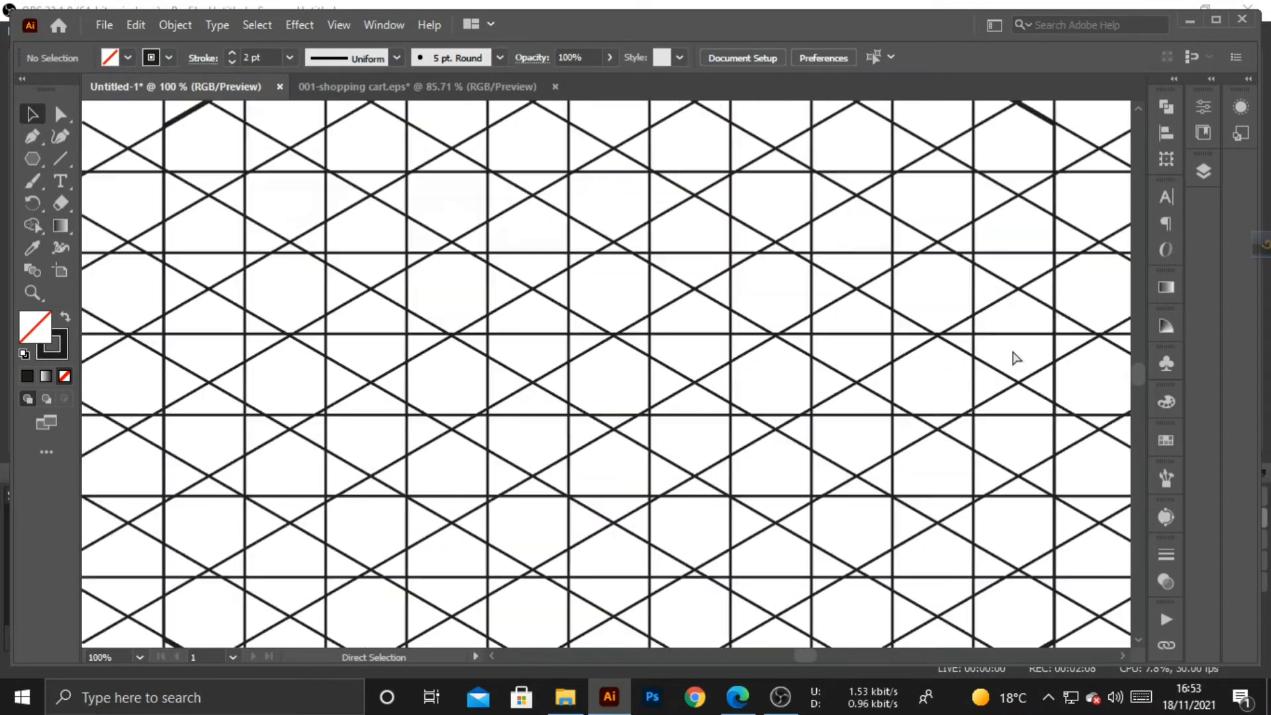
drag(1012, 360, 862, 460)
click(905, 371)
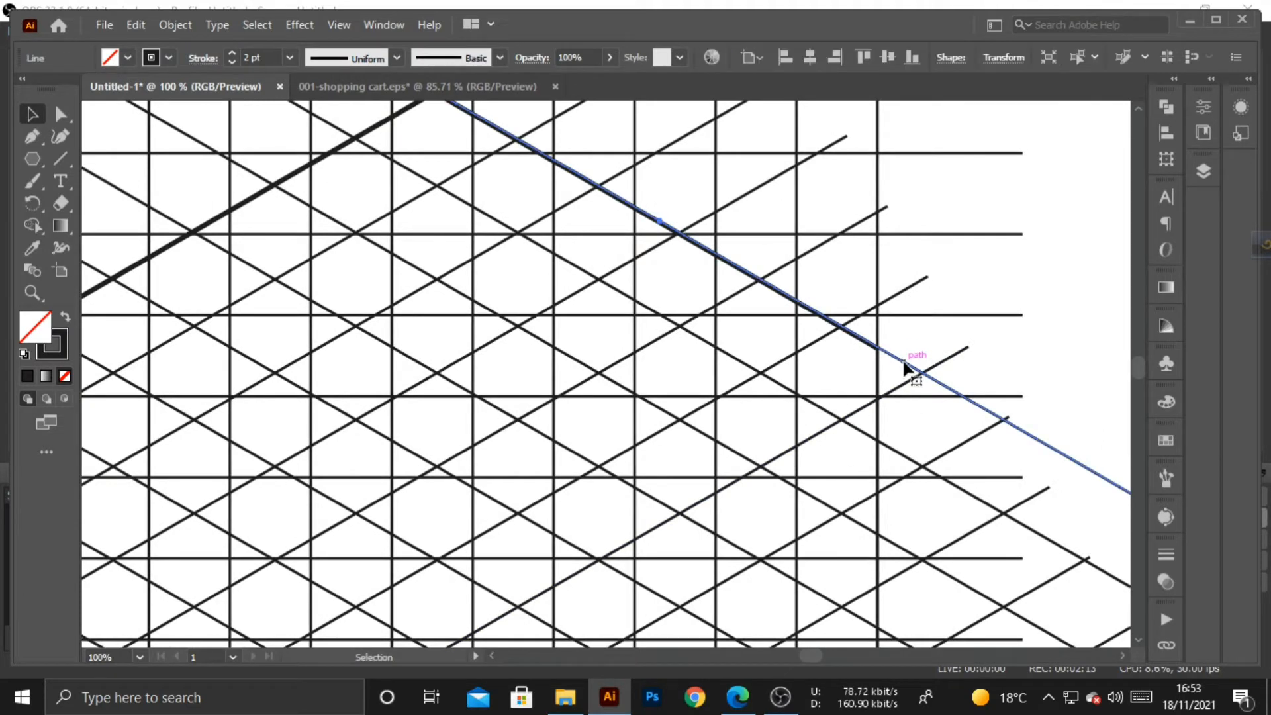
shift+click(968, 345)
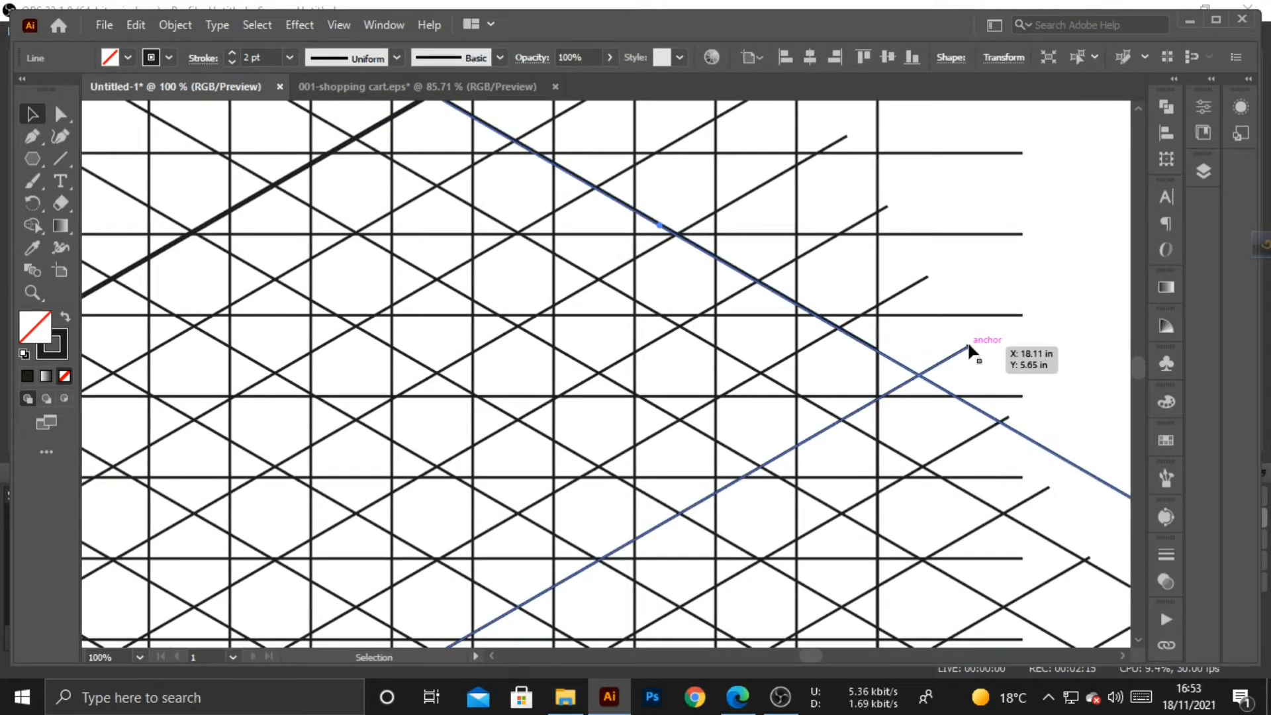
click(1010, 346)
scroll(411, 331, left, 6)
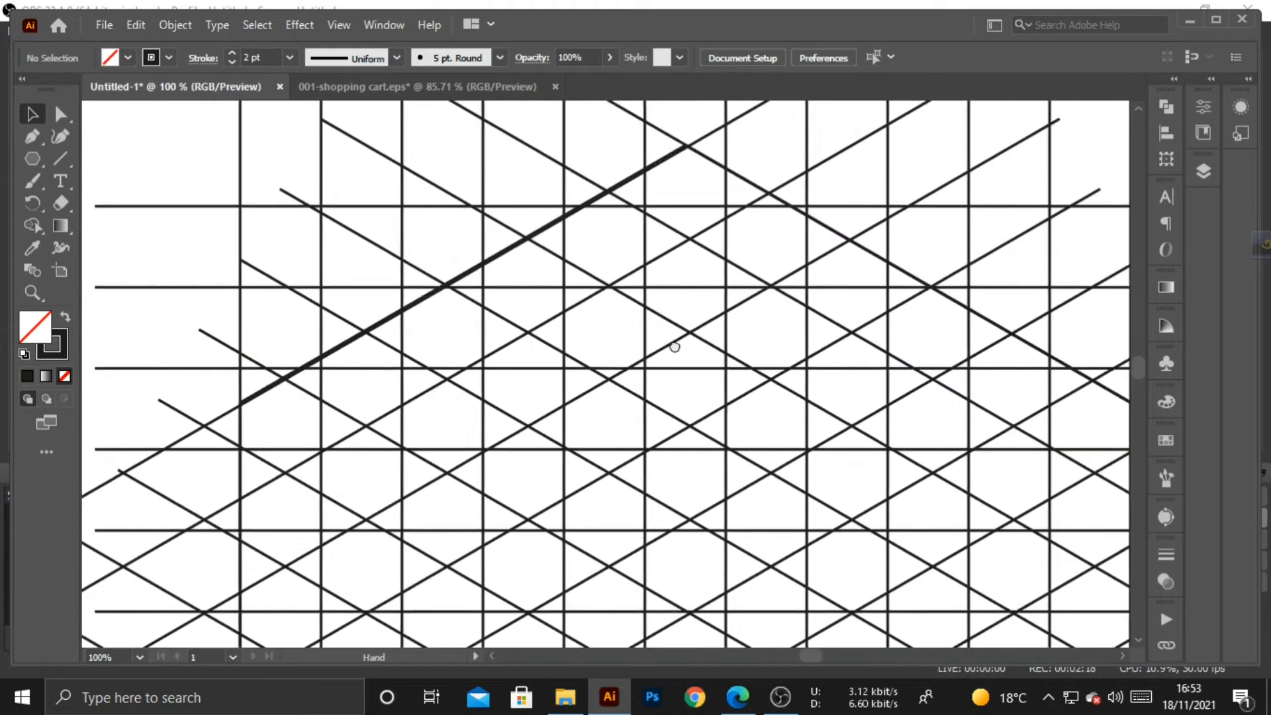
click(259, 439)
key(Up)
click(209, 422)
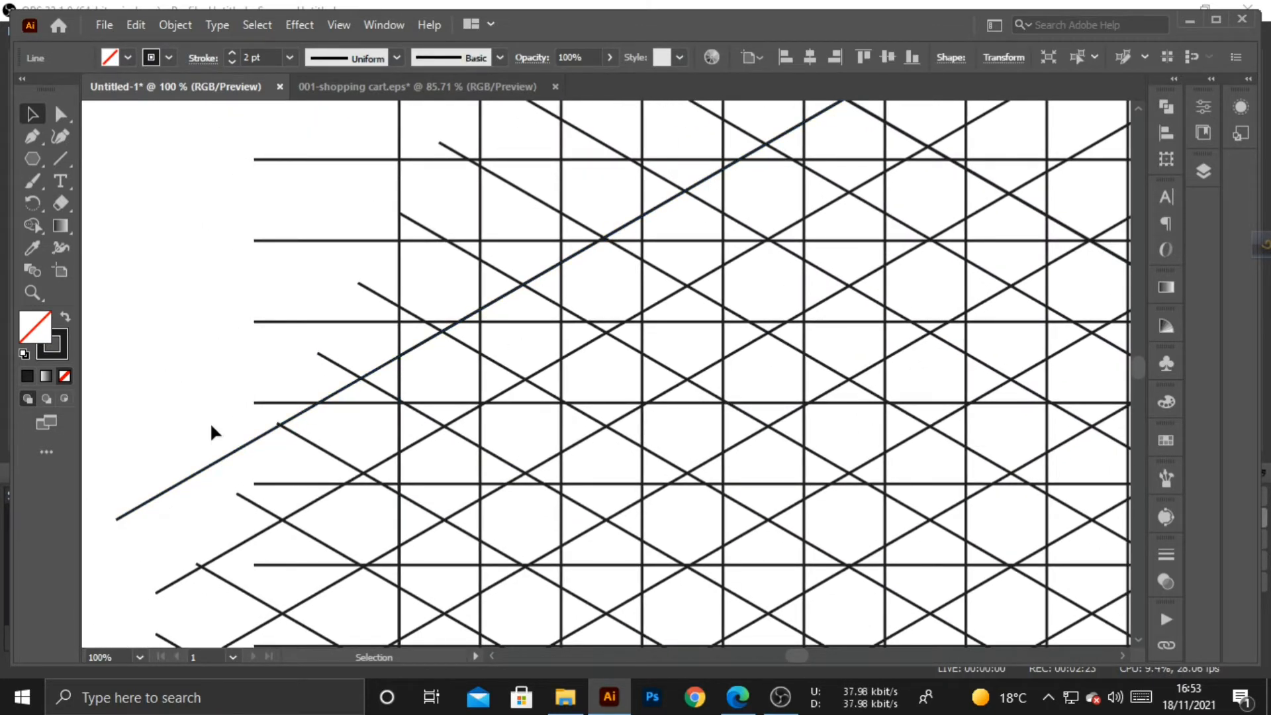
- Nudge the outermost falling and rising diagonal lines onto the hexagon's lower-left and lower-right edges
drag(651, 413, 585, 170)
mouse_move(576, 500)
mouse_down()
mouse_move(592, 307)
mouse_move(605, 341)
mouse_up()
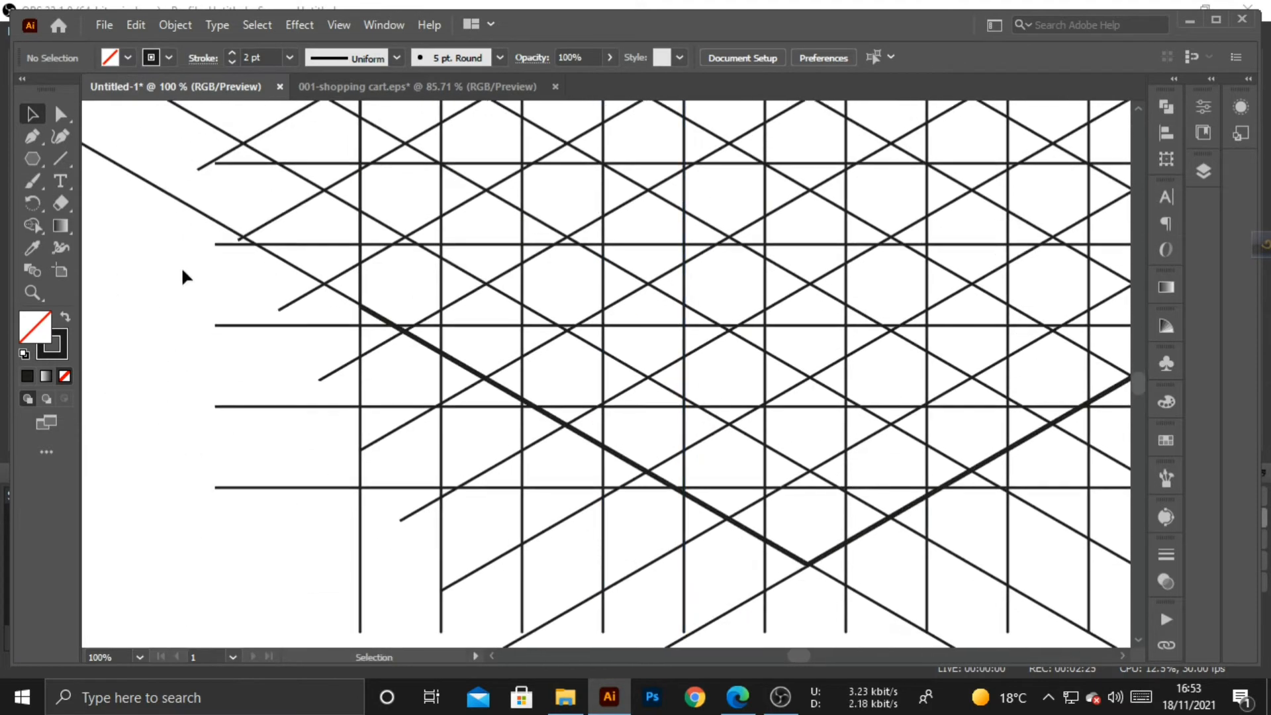
click(284, 267)
key(Down)
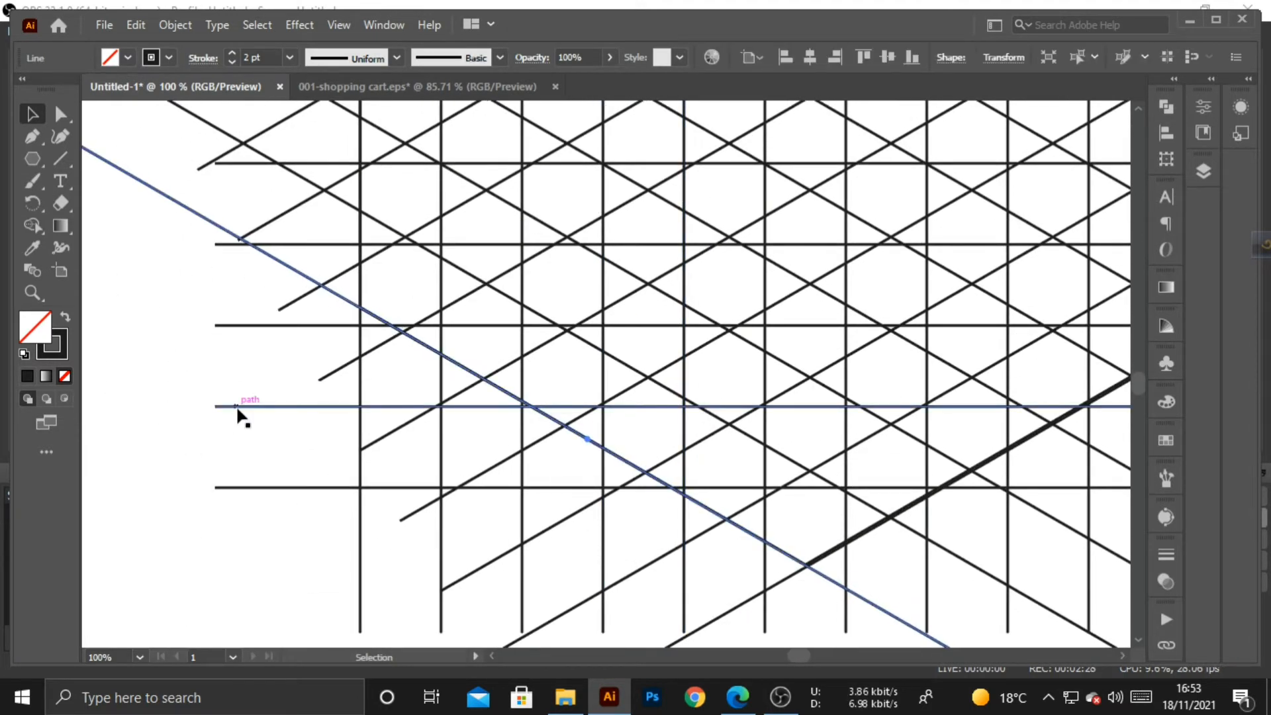
click(338, 518)
drag(780, 477, 171, 237)
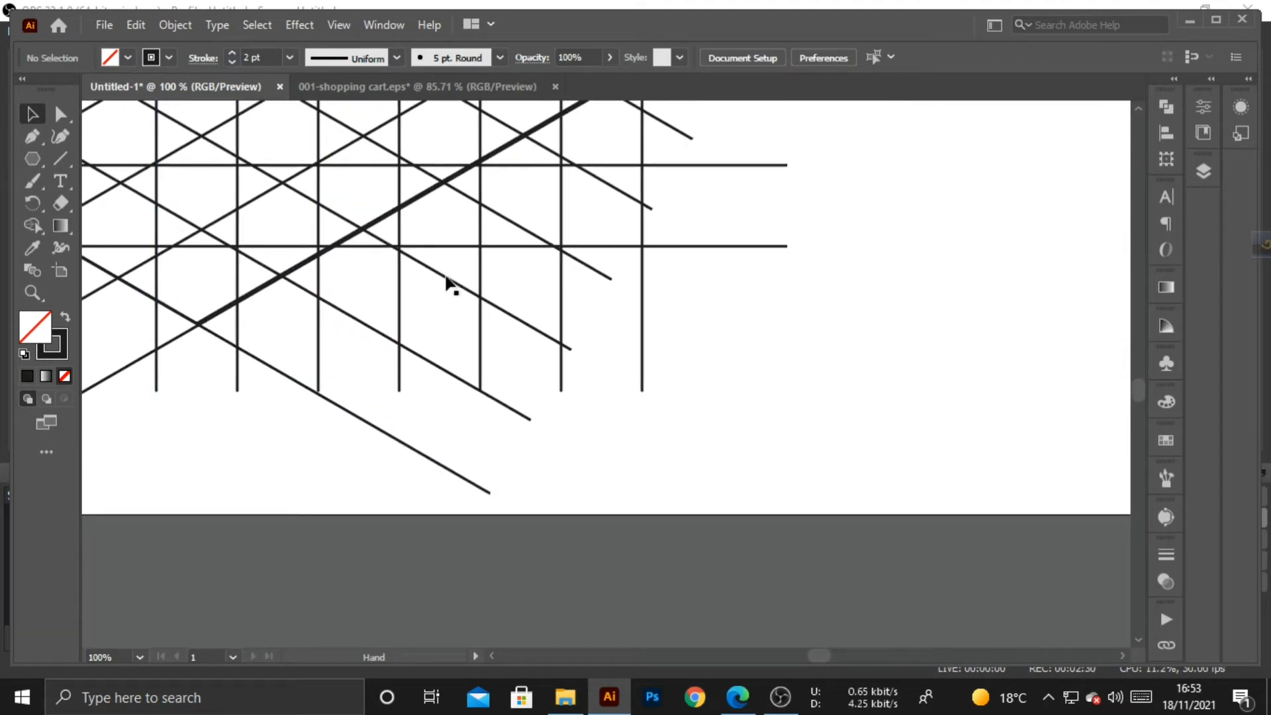
click(171, 343)
click(204, 429)
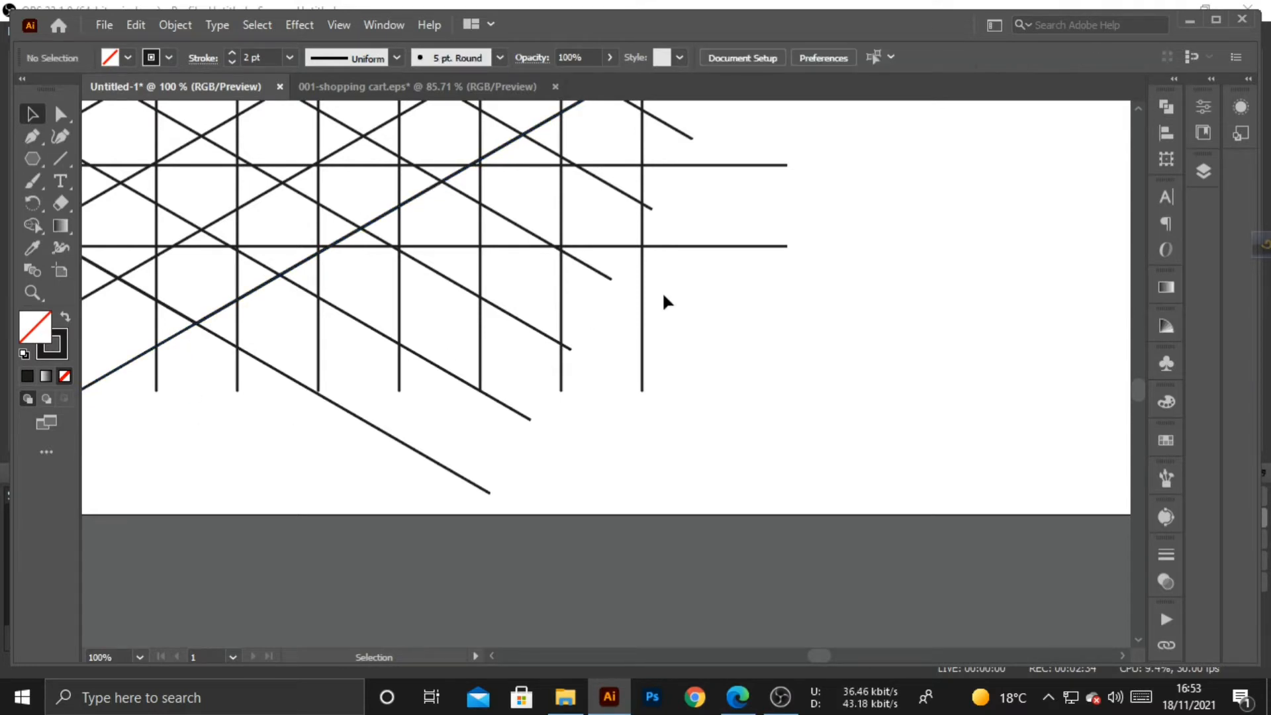
- Select the whole hexagon grid and set up the Shape Builder tool with a black fill
key(ctrl+minus)
key(ctrl+minus)
key(ctrl+minus)
scroll(686, 333, up, 2)
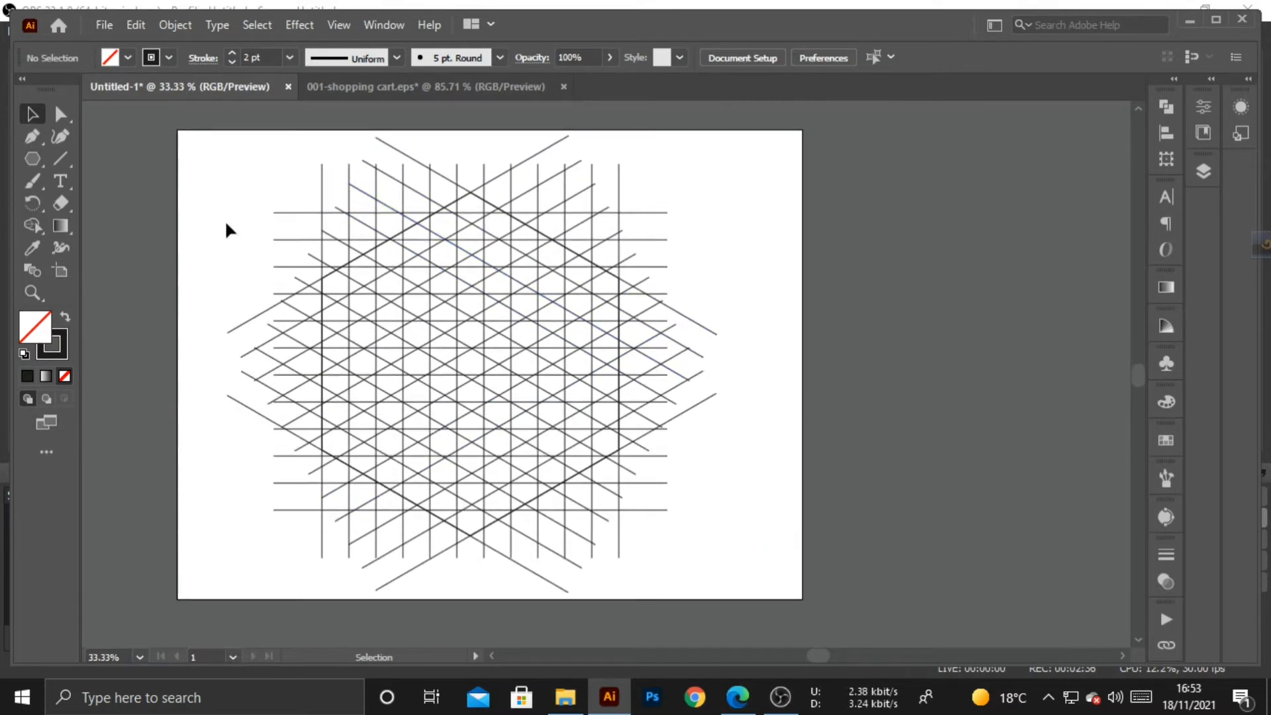
drag(225, 212, 724, 542)
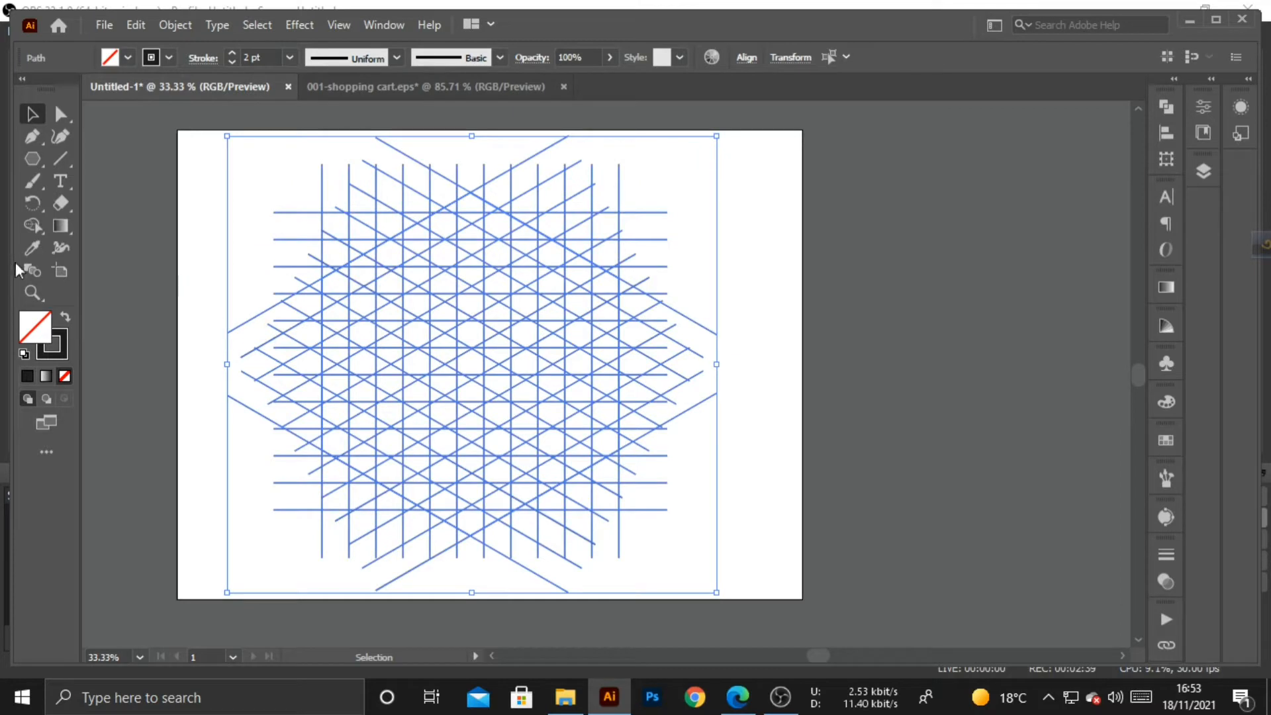
click(33, 228)
click(127, 57)
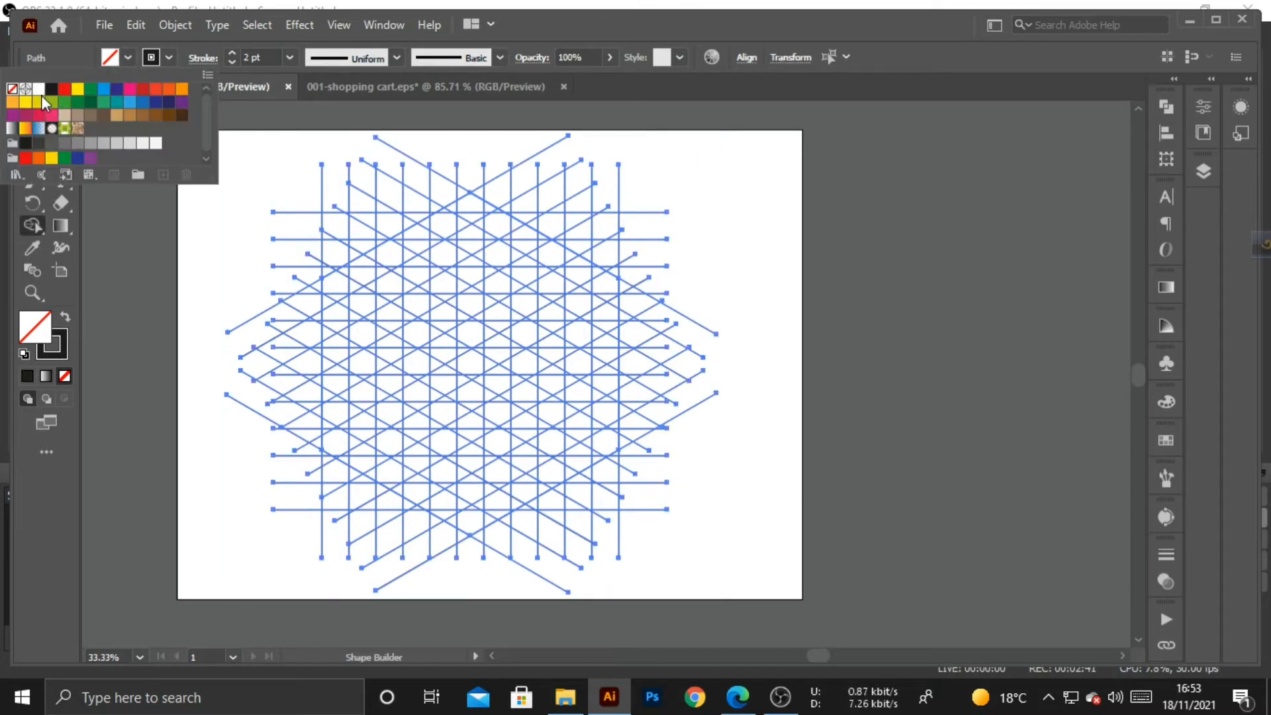
click(53, 91)
click(201, 281)
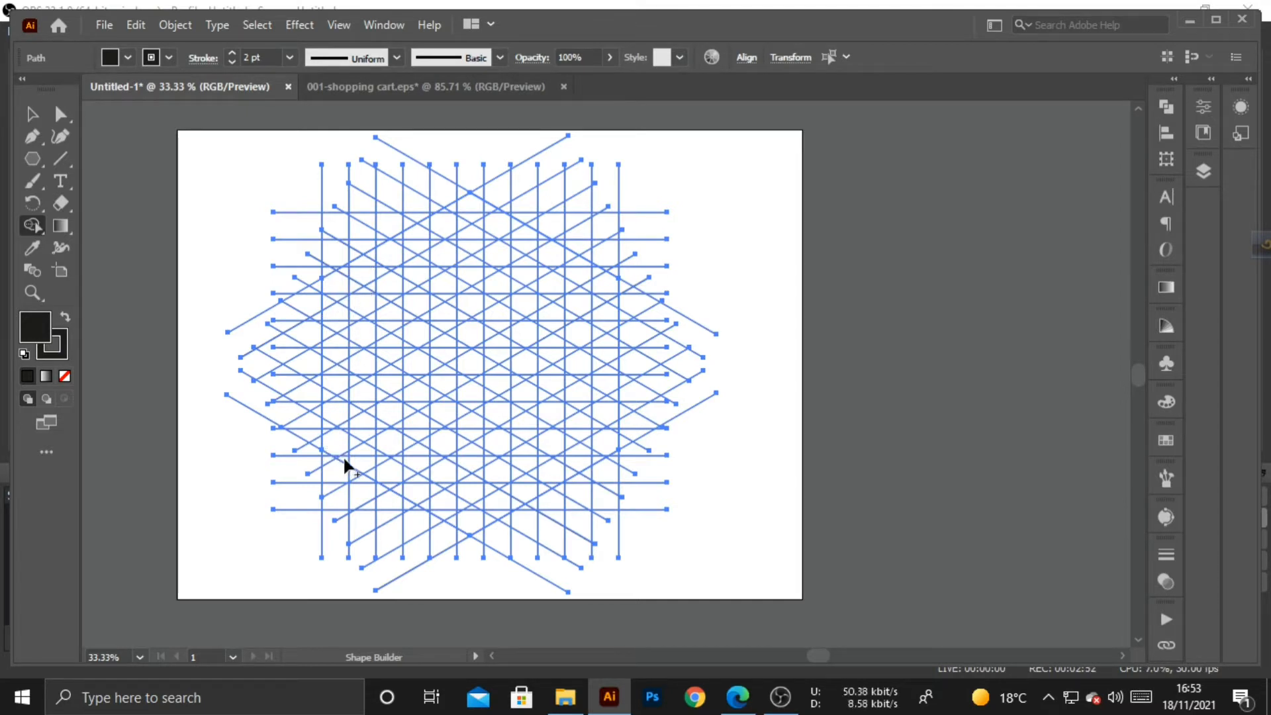
- Merge grid cells inside the hexagon into the A's slanted top and two stems and the H's two stems
mouse_move(340, 454)
mouse_down()
mouse_move(335, 306)
mouse_move(346, 281)
mouse_move(387, 255)
mouse_up()
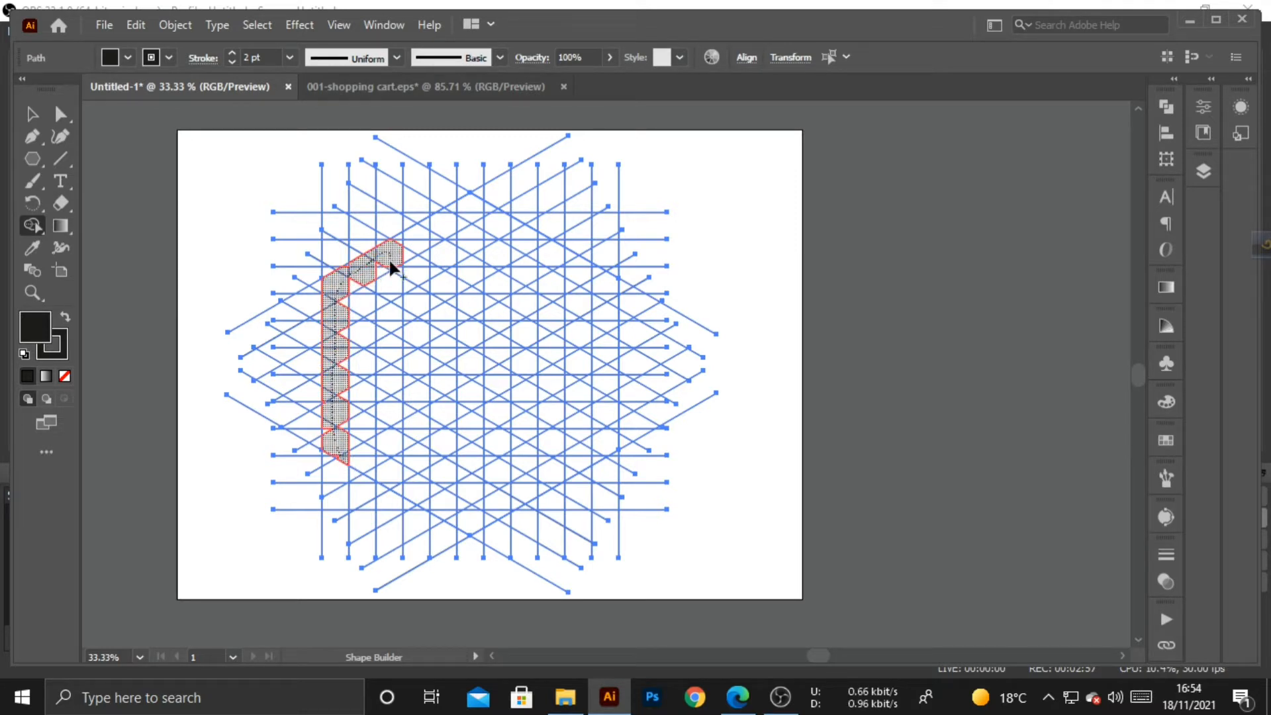
drag(391, 307, 398, 488)
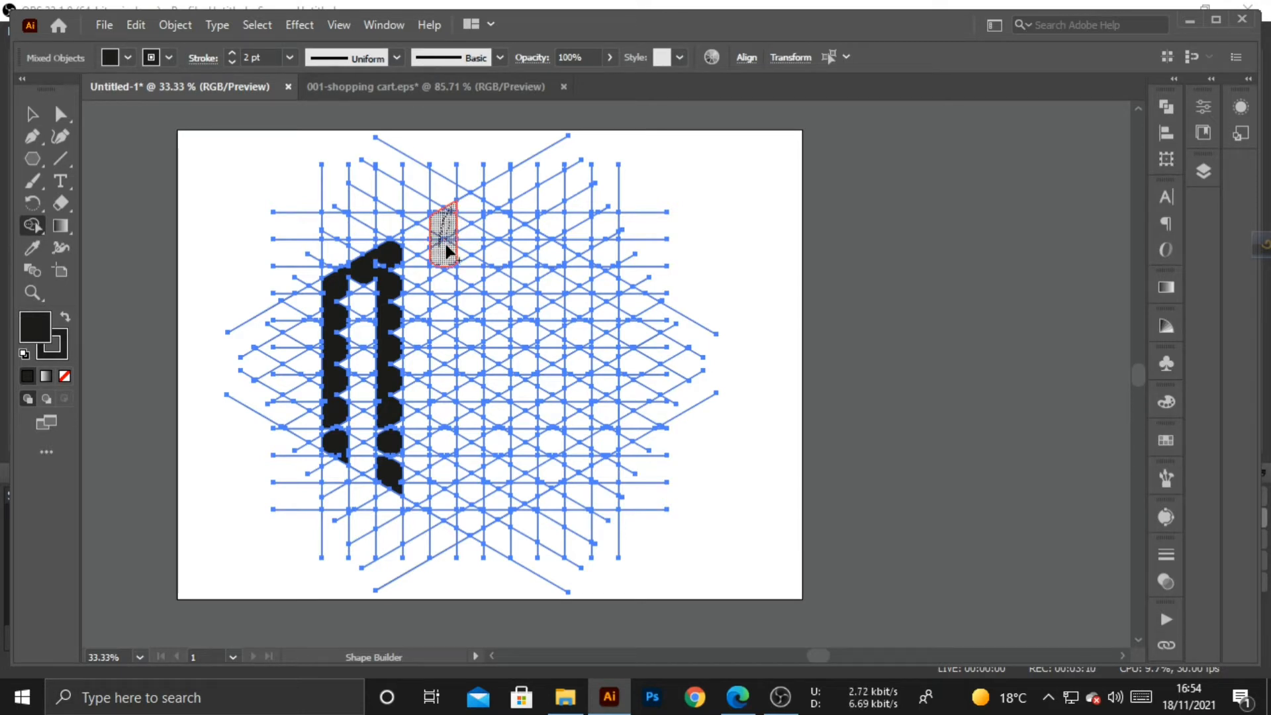
drag(448, 250, 451, 375)
drag(442, 453, 450, 515)
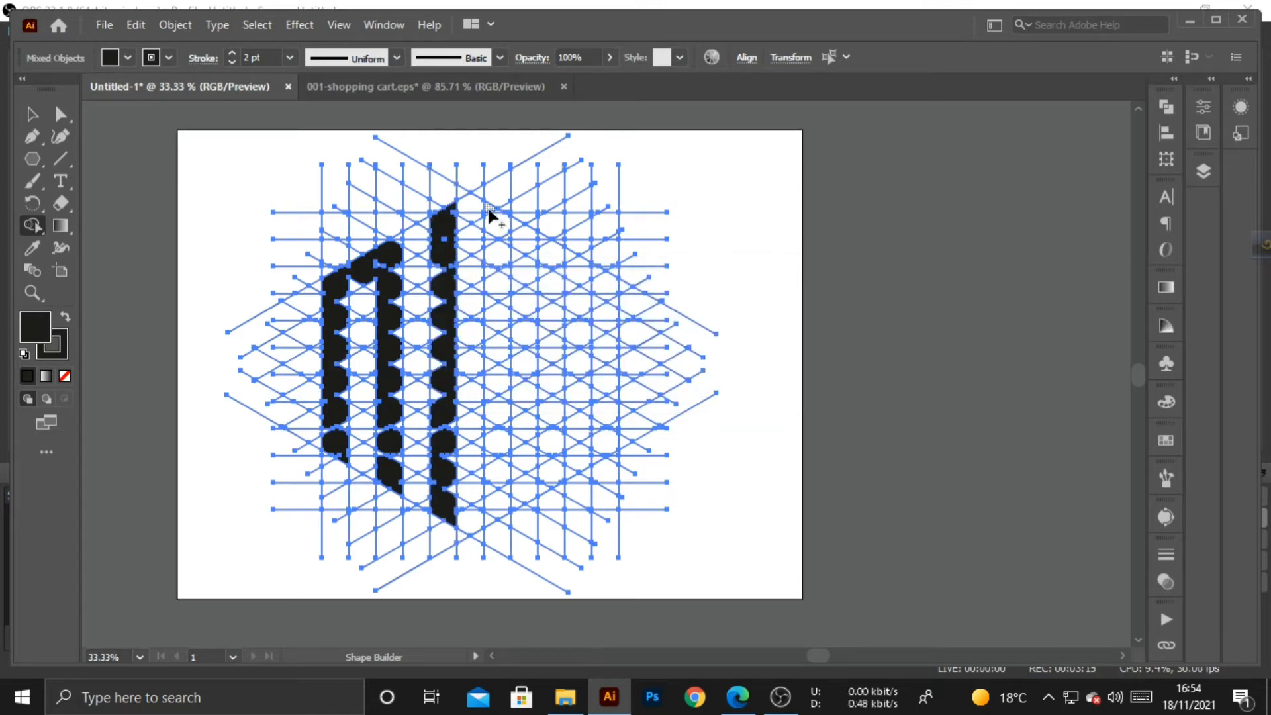
drag(499, 229, 497, 437)
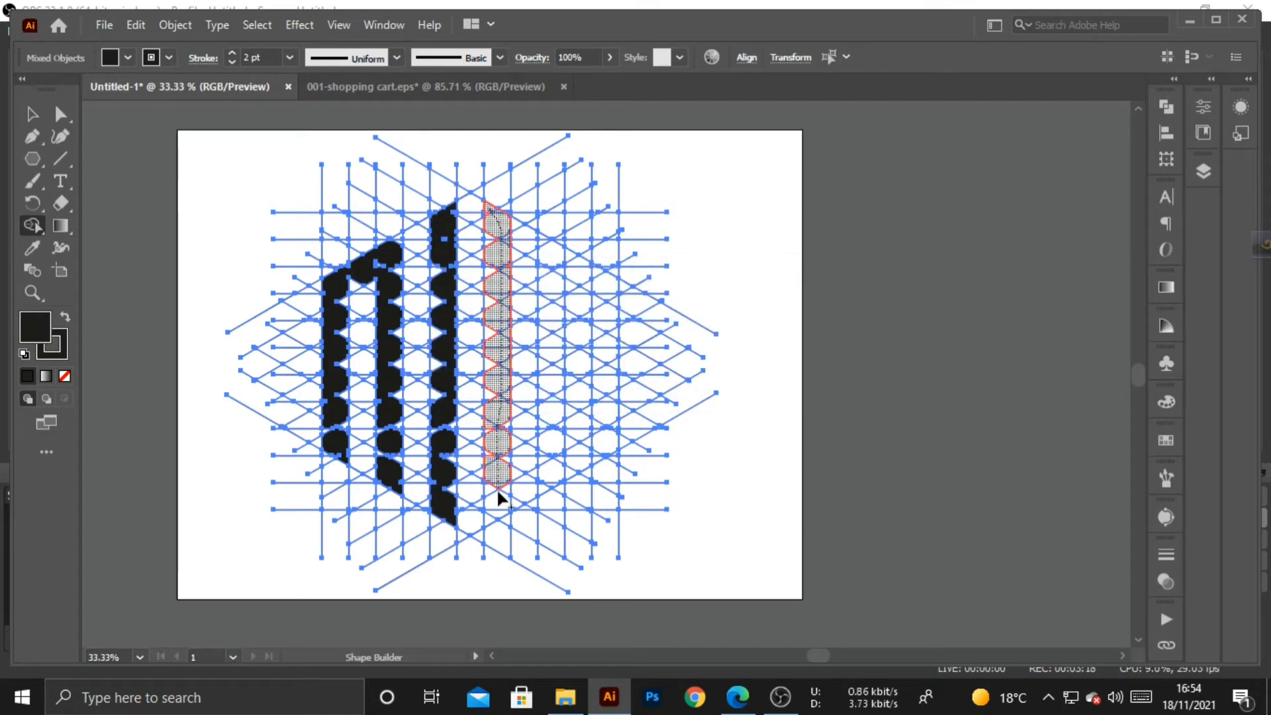
drag(491, 523, 491, 525)
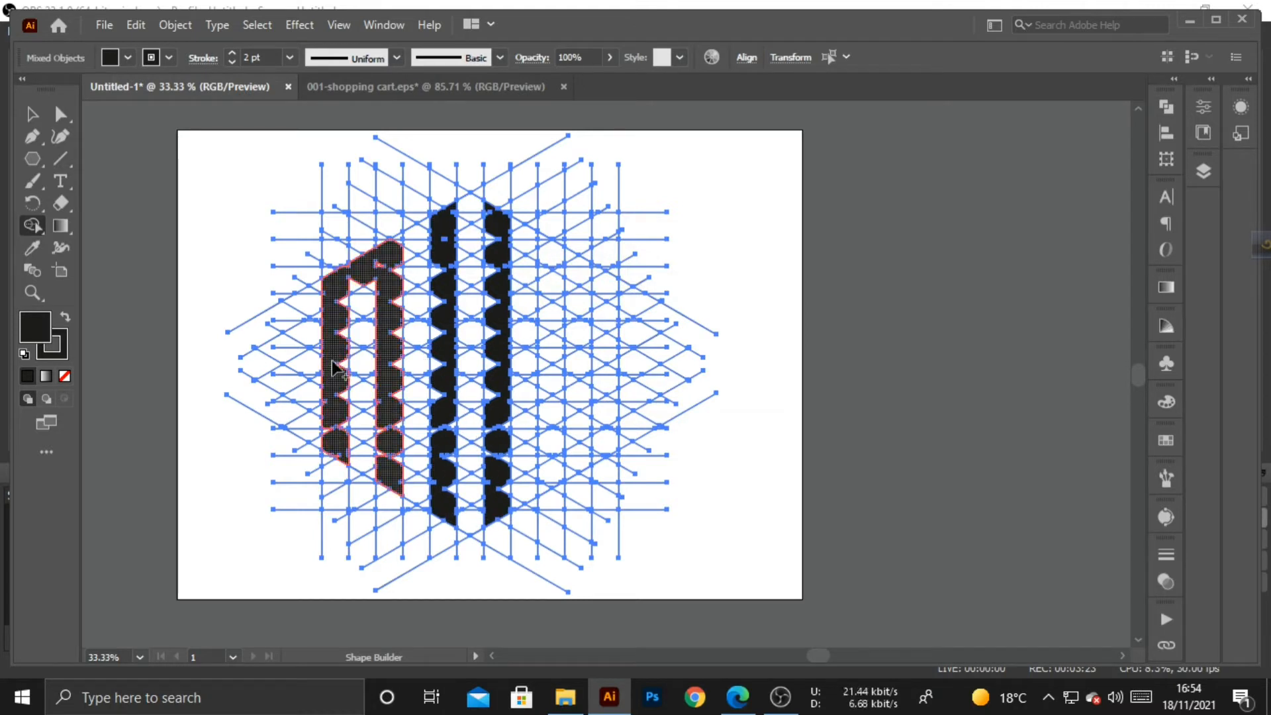
- Merge the middle cells into crossbars for the A and H, and the hexagon's right-hand cells into a letter D
drag(337, 369, 515, 376)
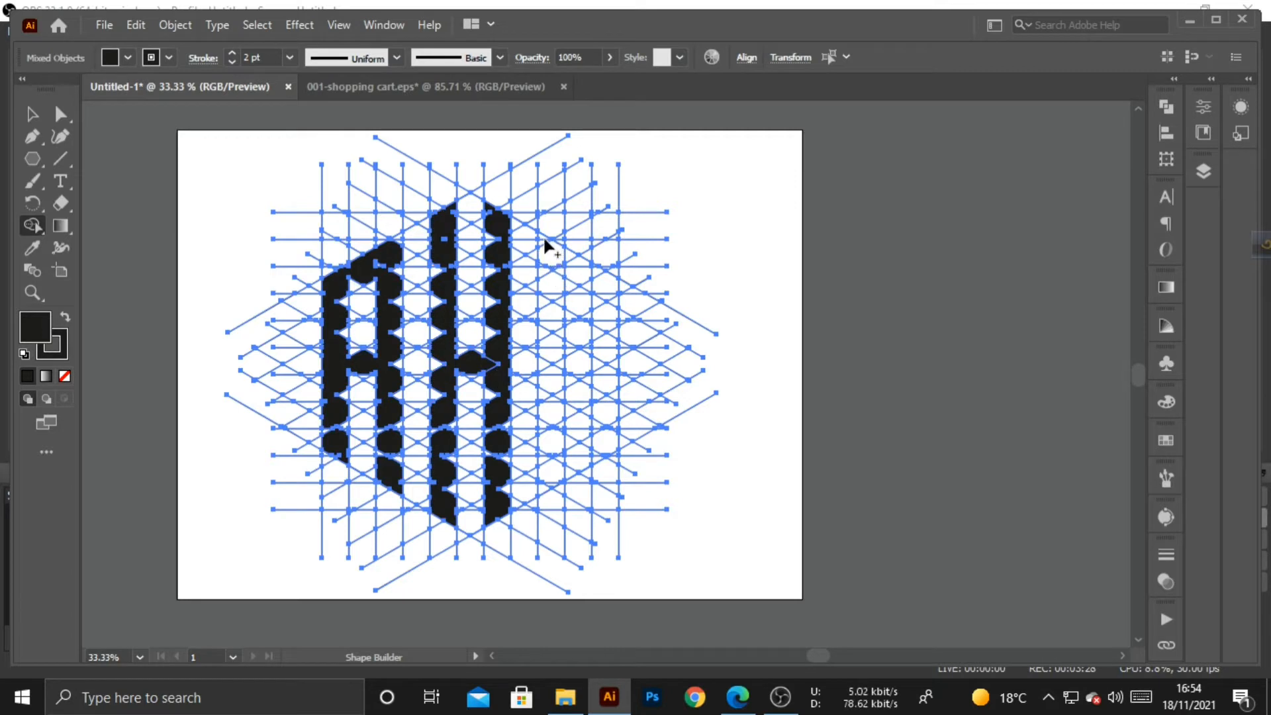
drag(540, 240, 551, 344)
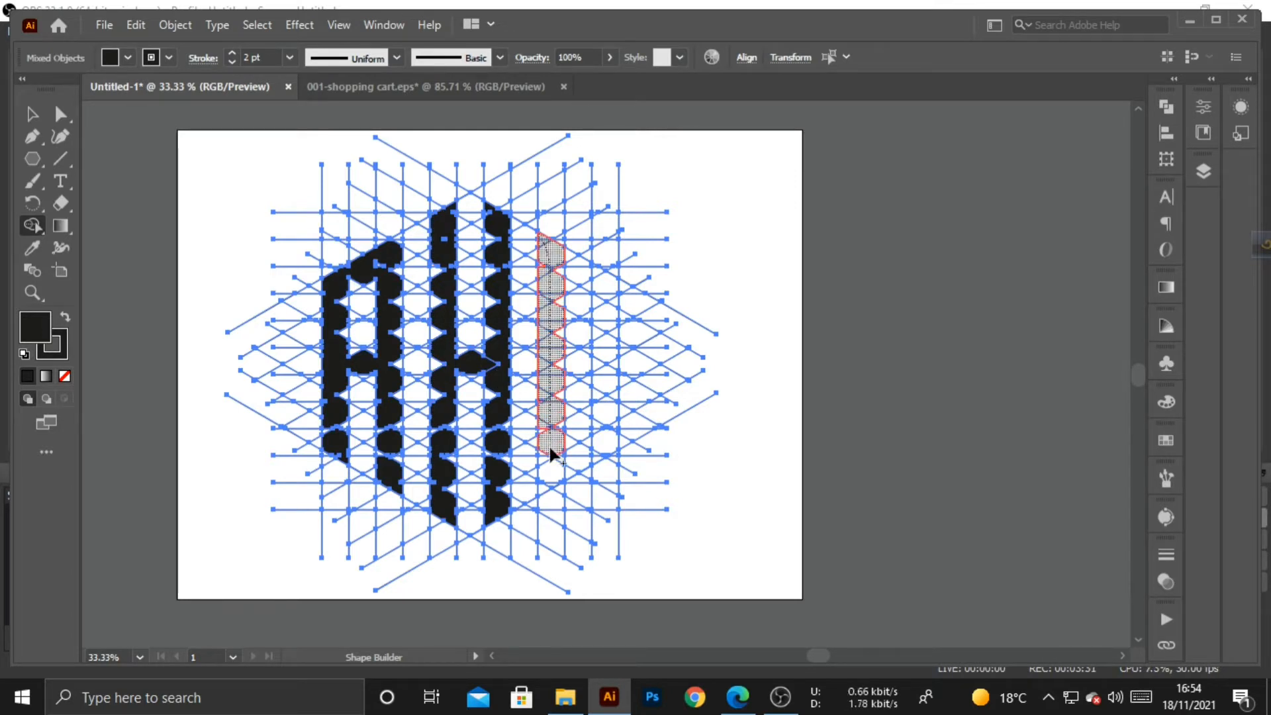
mouse_move(553, 454)
mouse_down()
mouse_move(542, 488)
mouse_move(598, 457)
mouse_move(611, 428)
mouse_move(608, 287)
mouse_move(554, 247)
mouse_up()
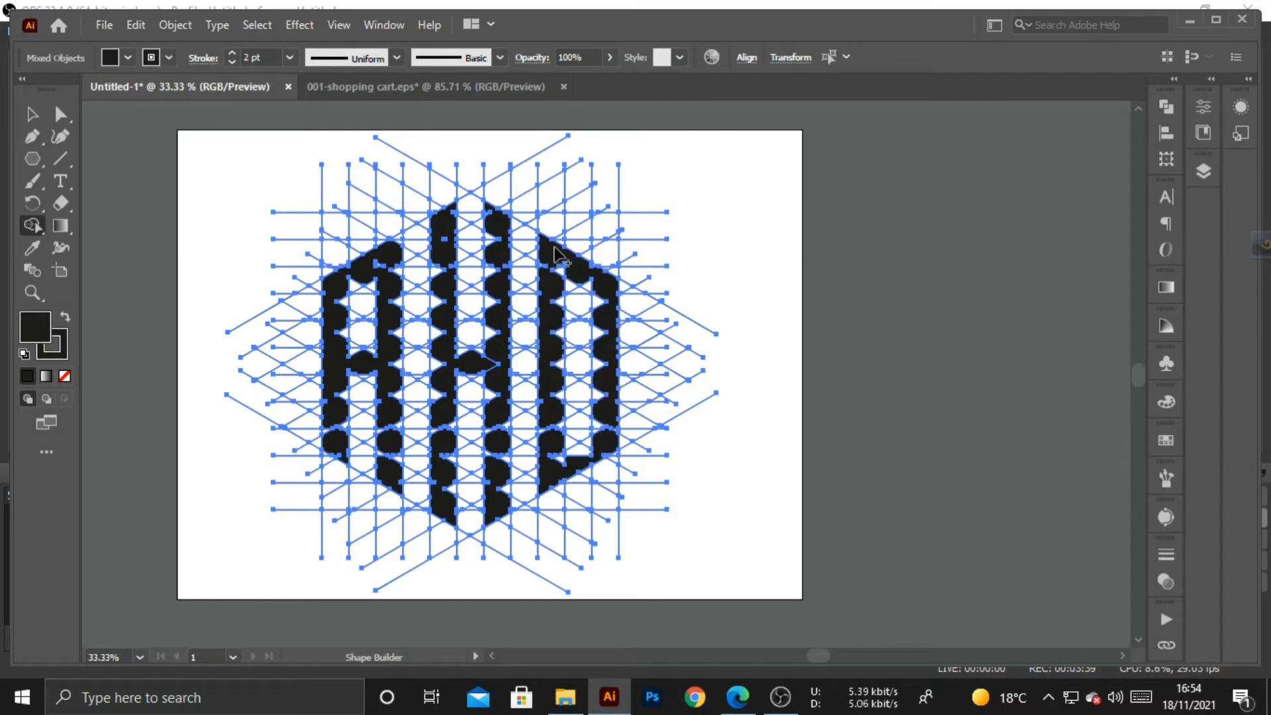
- Merge the leftover white gaps into the slanted top of the letter A
key(ctrl+equal)
key(ctrl+equal)
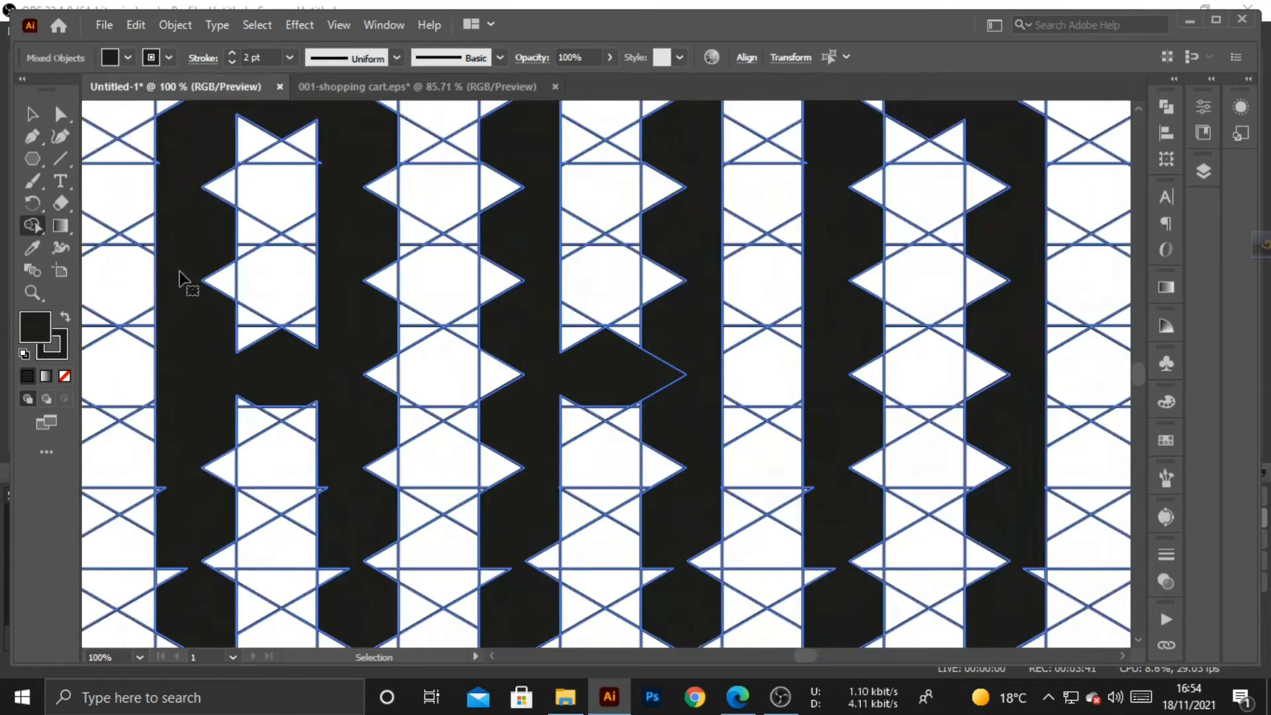
drag(260, 263, 463, 377)
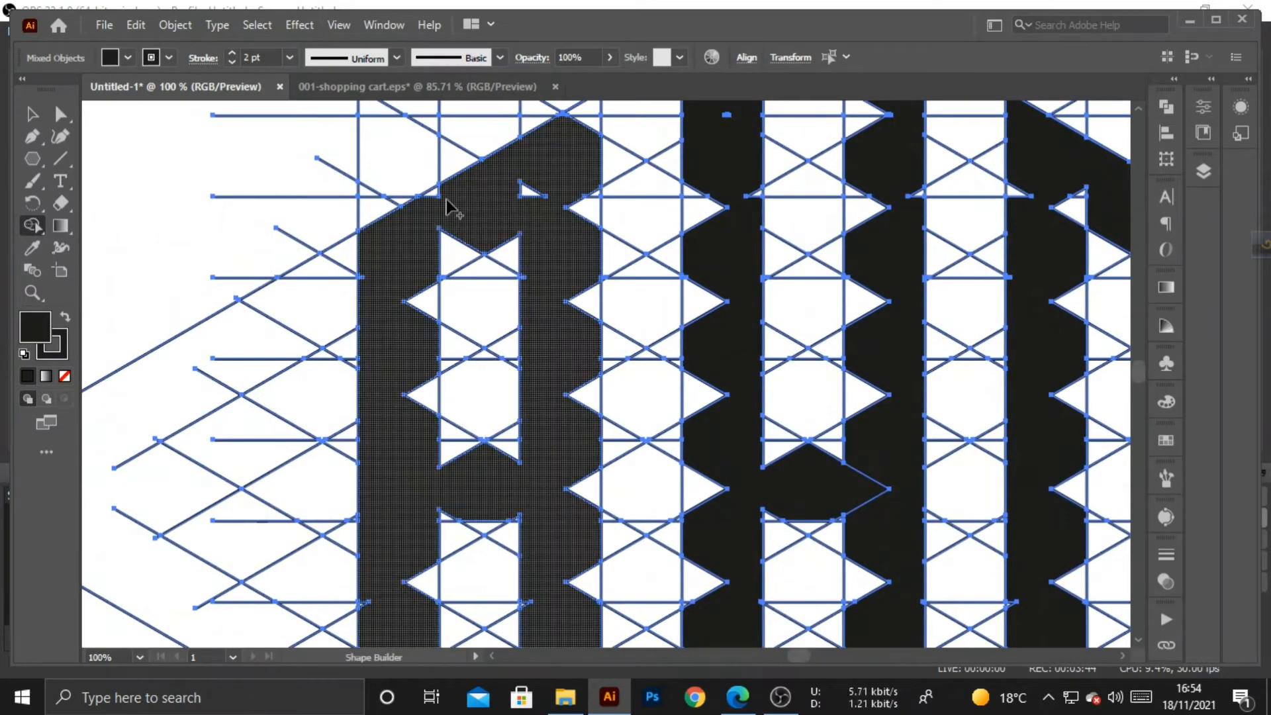
mouse_move(450, 208)
mouse_down()
mouse_move(442, 202)
mouse_move(525, 193)
mouse_move(582, 136)
mouse_up()
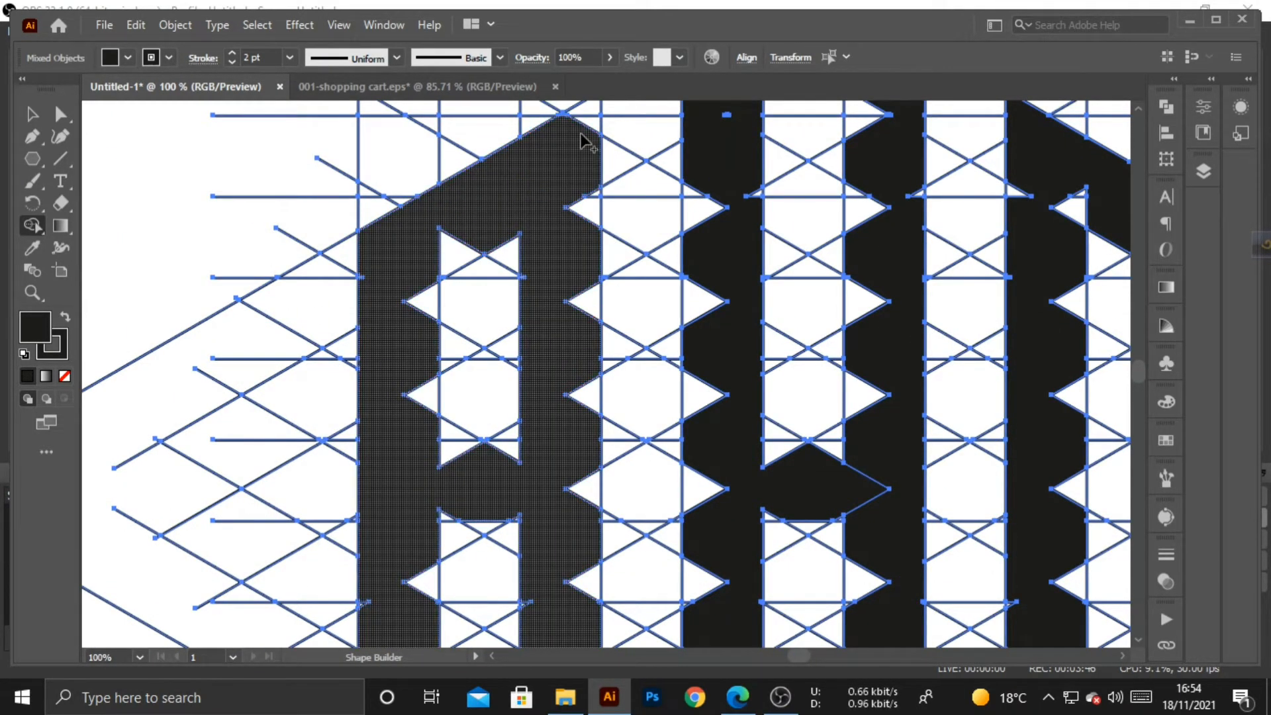
scroll(568, 179, up, 2)
mouse_move(577, 209)
mouse_down()
mouse_move(591, 172)
mouse_move(565, 198)
mouse_up()
scroll(573, 202, down, 3)
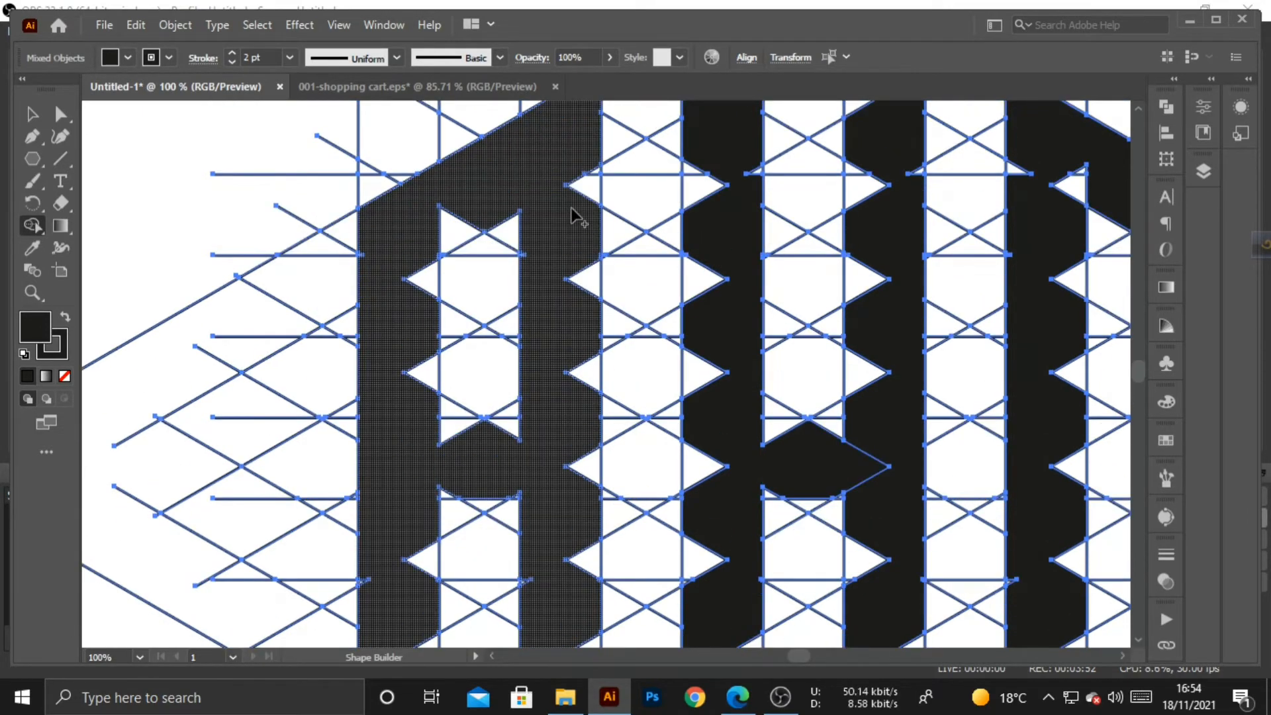
- Merge the leftover notches along the A's right stem down to its slanted foot, giving it straight sides
drag(594, 258, 585, 506)
scroll(574, 437, down, 4)
drag(578, 424, 582, 539)
scroll(542, 464, down, 2)
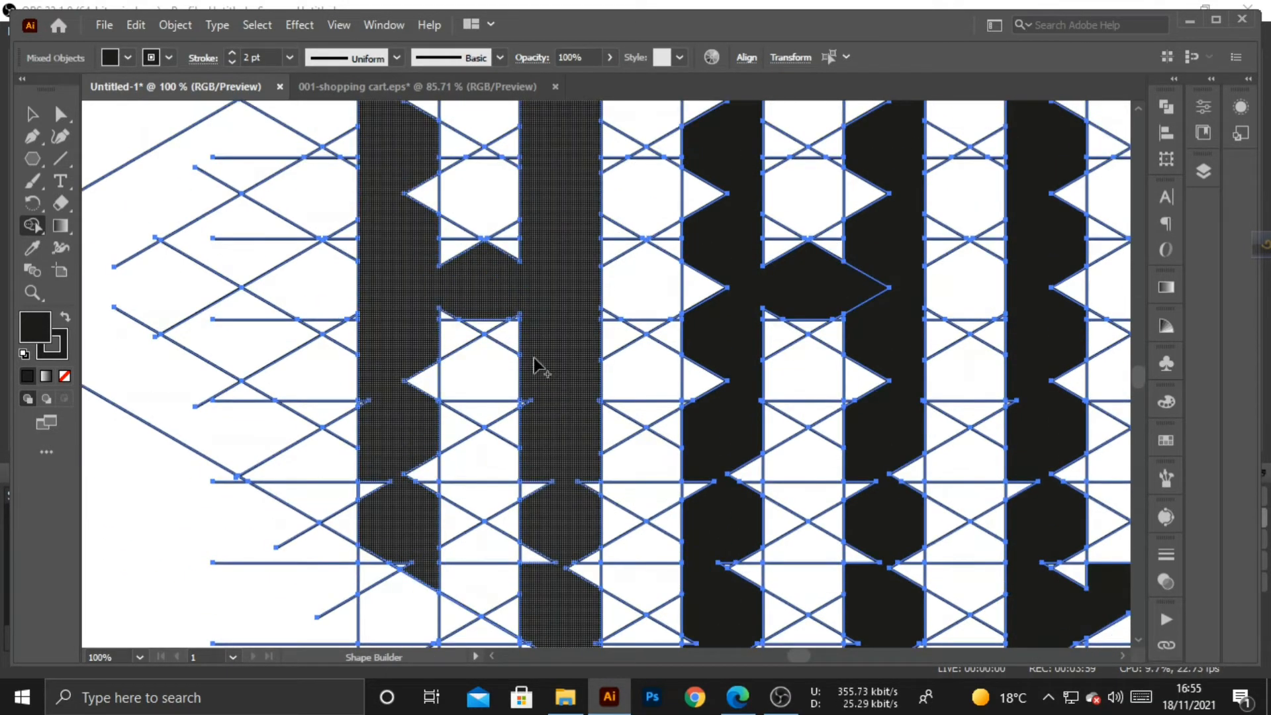
drag(531, 430, 531, 434)
scroll(544, 414, down, 4)
mouse_move(545, 338)
mouse_down()
mouse_move(532, 421)
mouse_move(582, 384)
mouse_move(582, 428)
mouse_move(543, 490)
mouse_up()
mouse_move(583, 422)
mouse_down()
mouse_move(583, 539)
mouse_move(599, 543)
mouse_up()
key(ctrl+z)
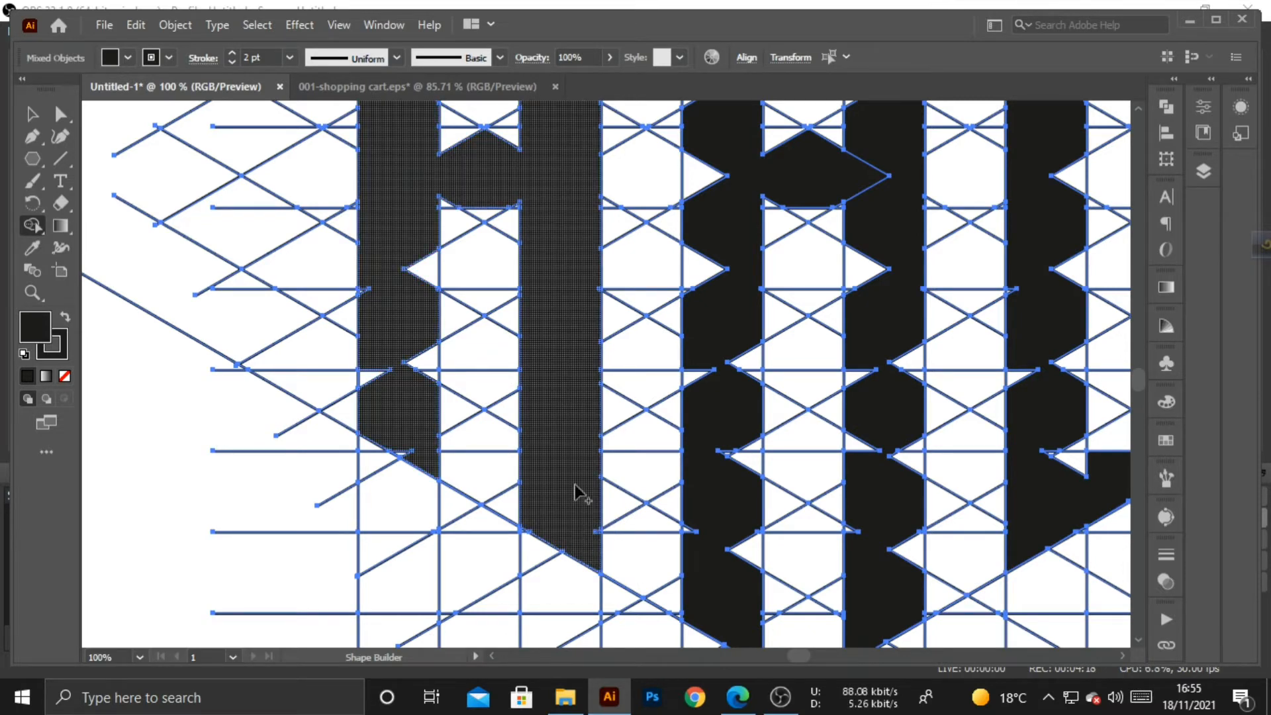
- Merge the leftover notches and slivers into the lower part of the A's left stem
key(ctrl+plus)
key(ctrl+plus)
key(space)
drag(312, 449, 621, 170)
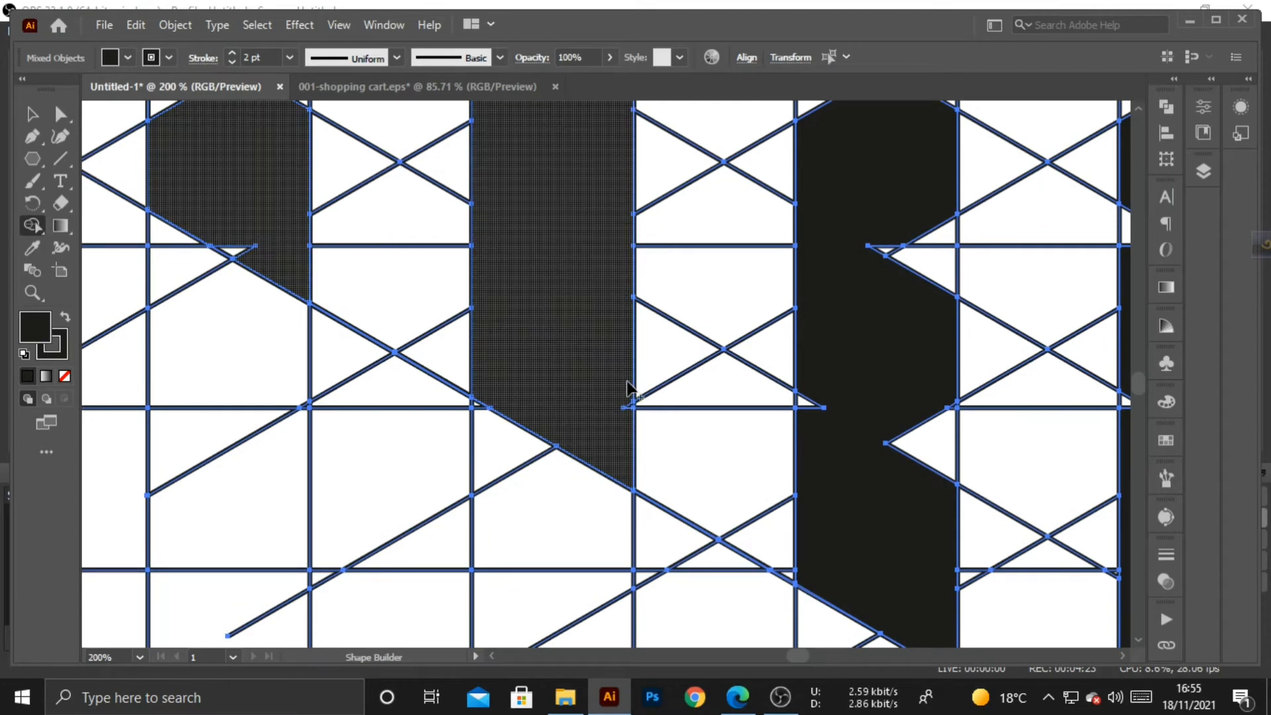
key(space)
drag(264, 276, 406, 456)
key(space)
drag(399, 366, 395, 491)
drag(316, 446, 321, 345)
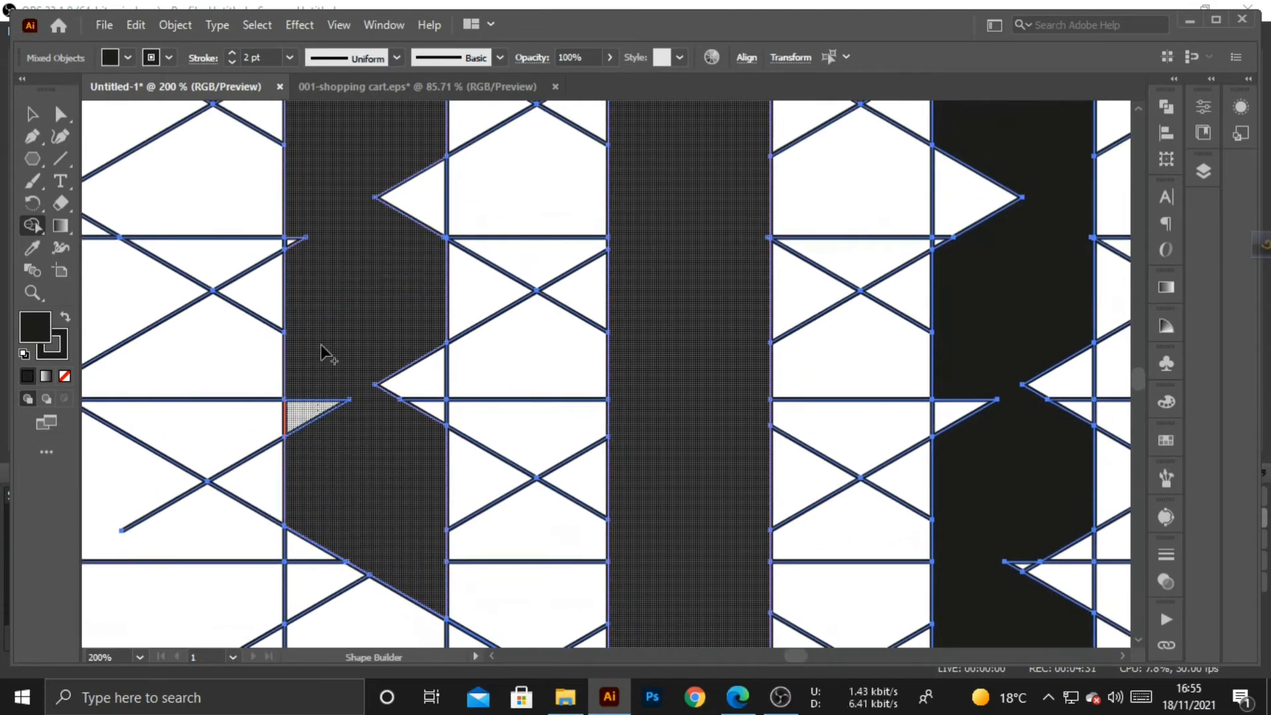
drag(419, 423, 419, 292)
drag(422, 451, 412, 527)
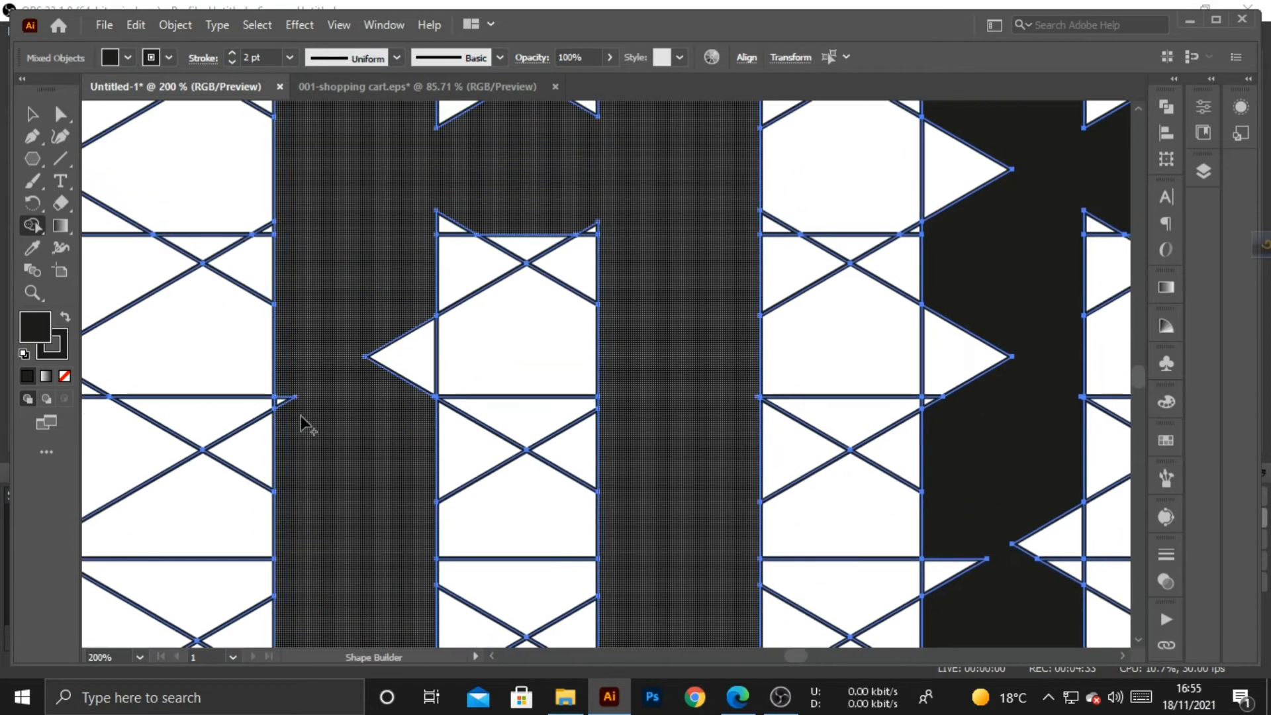
- Fill the remaining notches beside the A's crossbar and straighten the crossbar's lower and upper edges
drag(299, 416, 285, 362)
mouse_move(416, 283)
mouse_down()
mouse_move(416, 438)
mouse_move(378, 477)
mouse_up()
drag(577, 429, 577, 430)
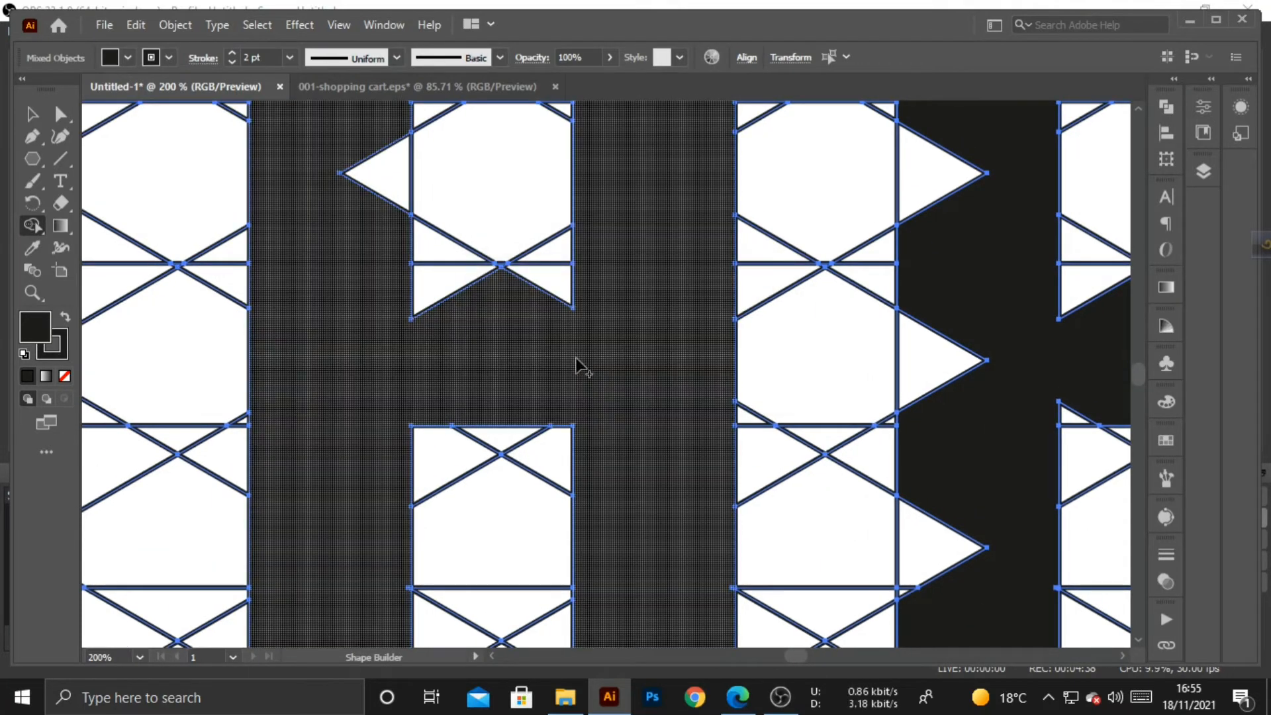
drag(384, 291, 560, 283)
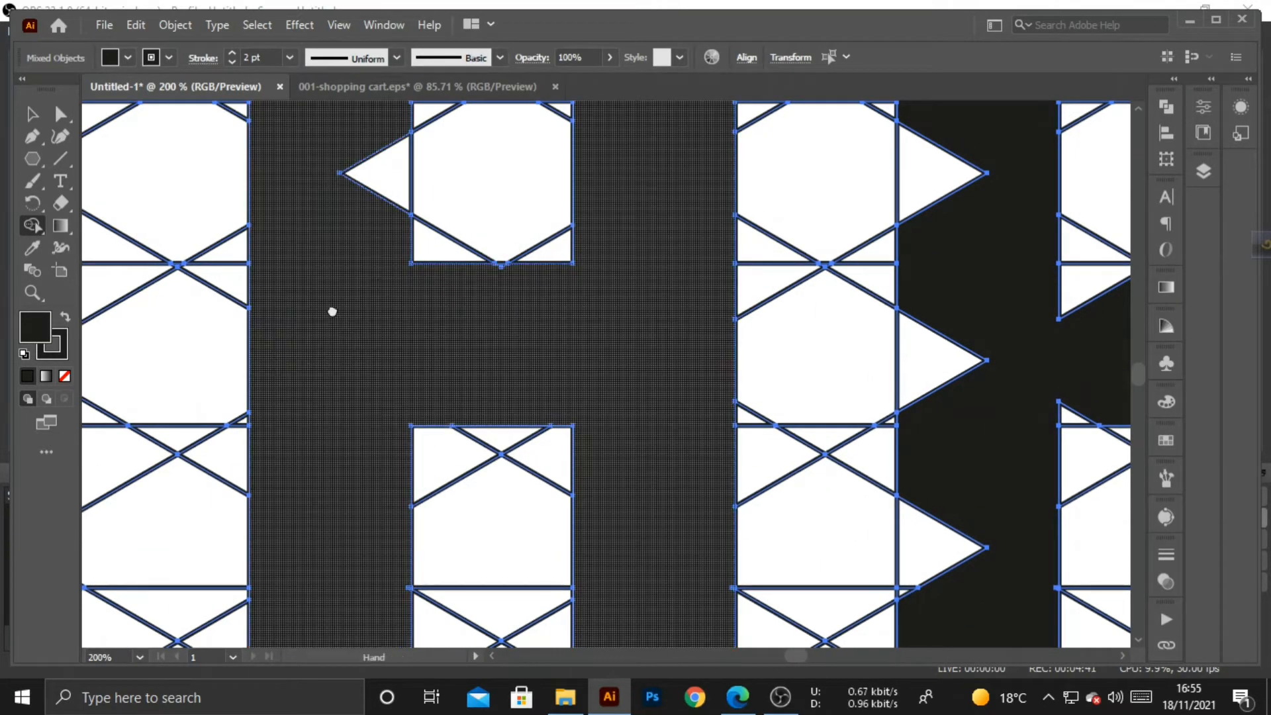
- Fill the notches in the A's upper left stem and give the top of its inner opening a slanted edge
drag(332, 311, 369, 438)
drag(410, 362, 417, 304)
mouse_move(420, 168)
mouse_down()
mouse_move(400, 389)
mouse_move(414, 258)
mouse_up()
mouse_move(405, 277)
mouse_down()
mouse_move(374, 430)
mouse_move(465, 323)
mouse_up()
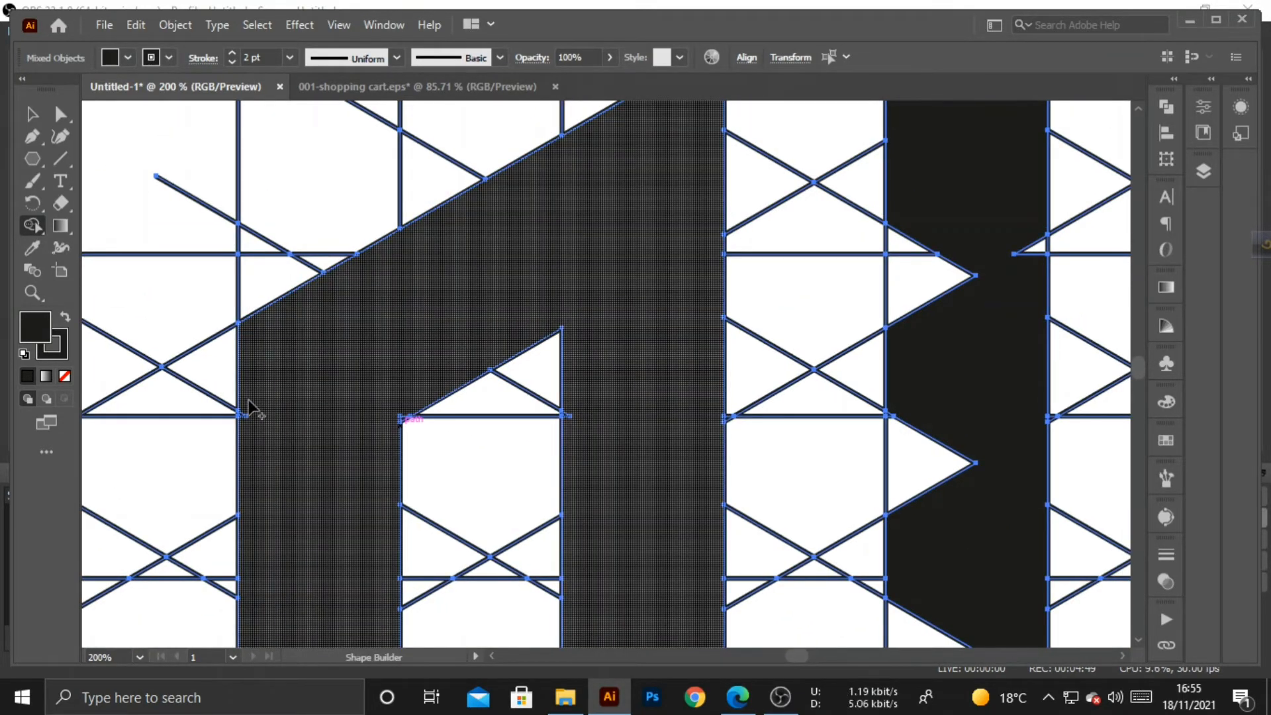
drag(392, 364, 453, 252)
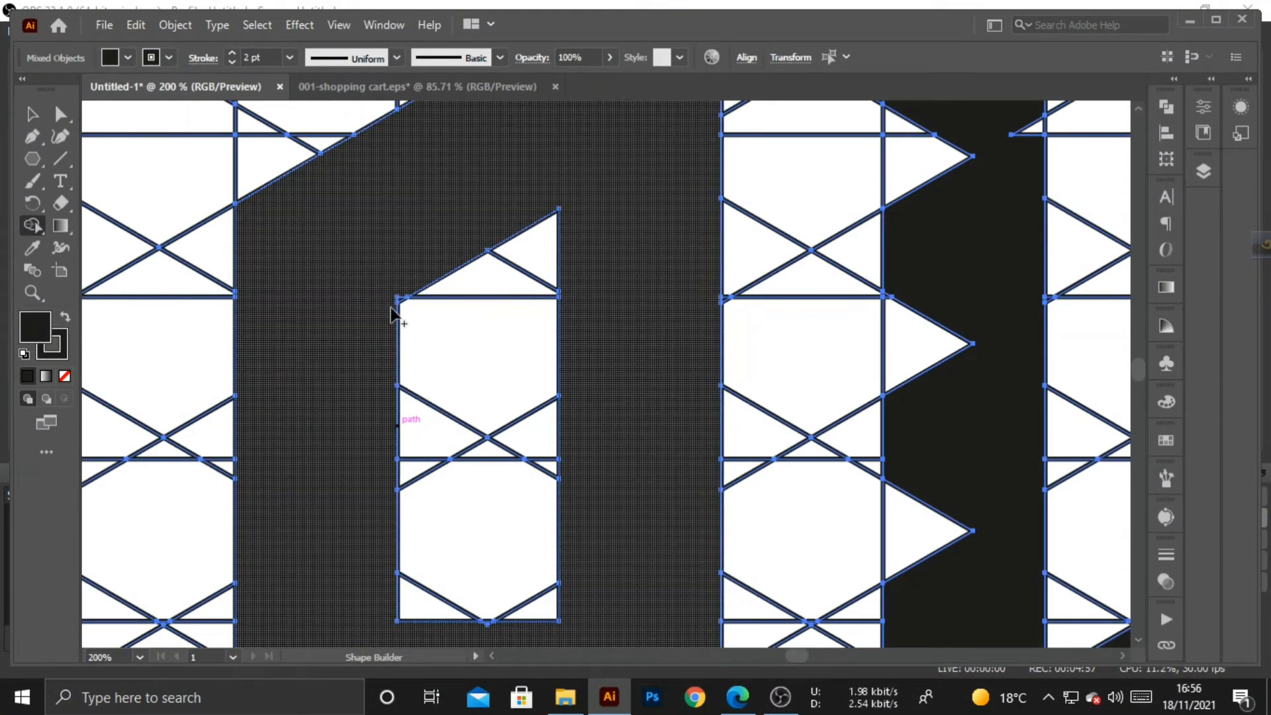
key(ctrl+plus)
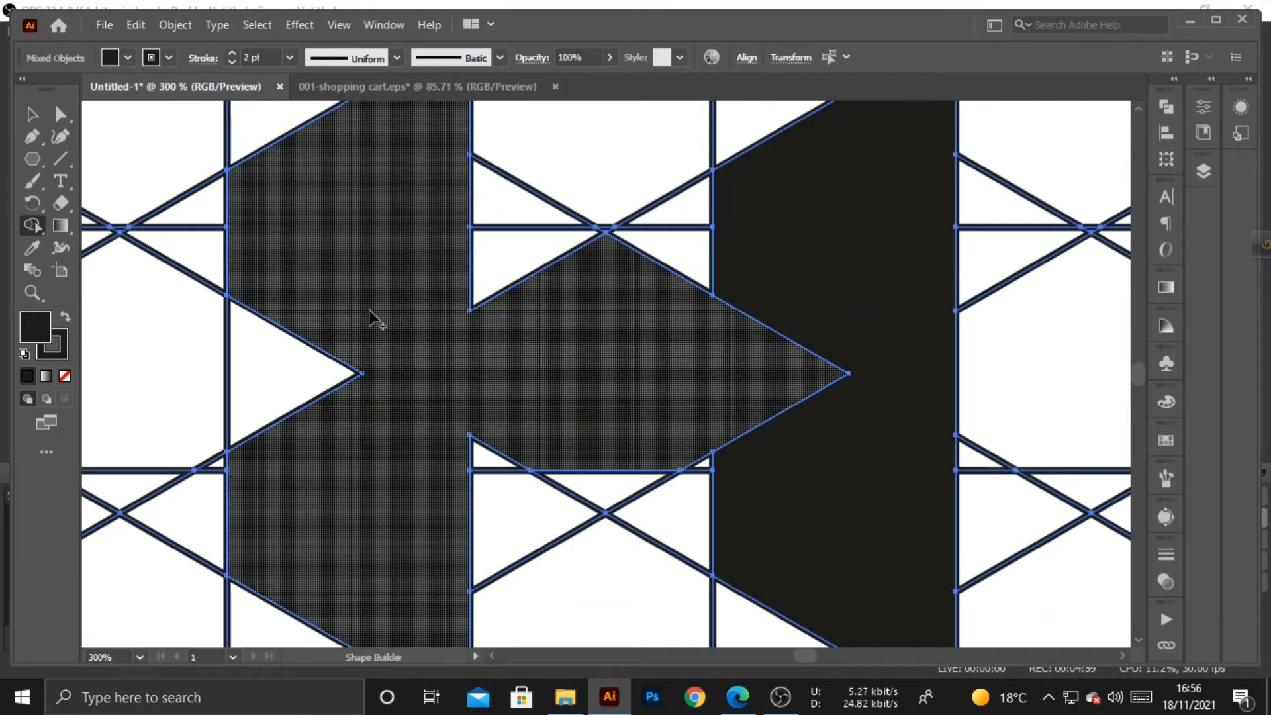
- Go over the A's inner opening and stems for leftovers and merge the tiny sliver at the middle of the crossbar's upper edge
drag(220, 303, 624, 519)
drag(408, 251, 612, 594)
drag(382, 395, 657, 361)
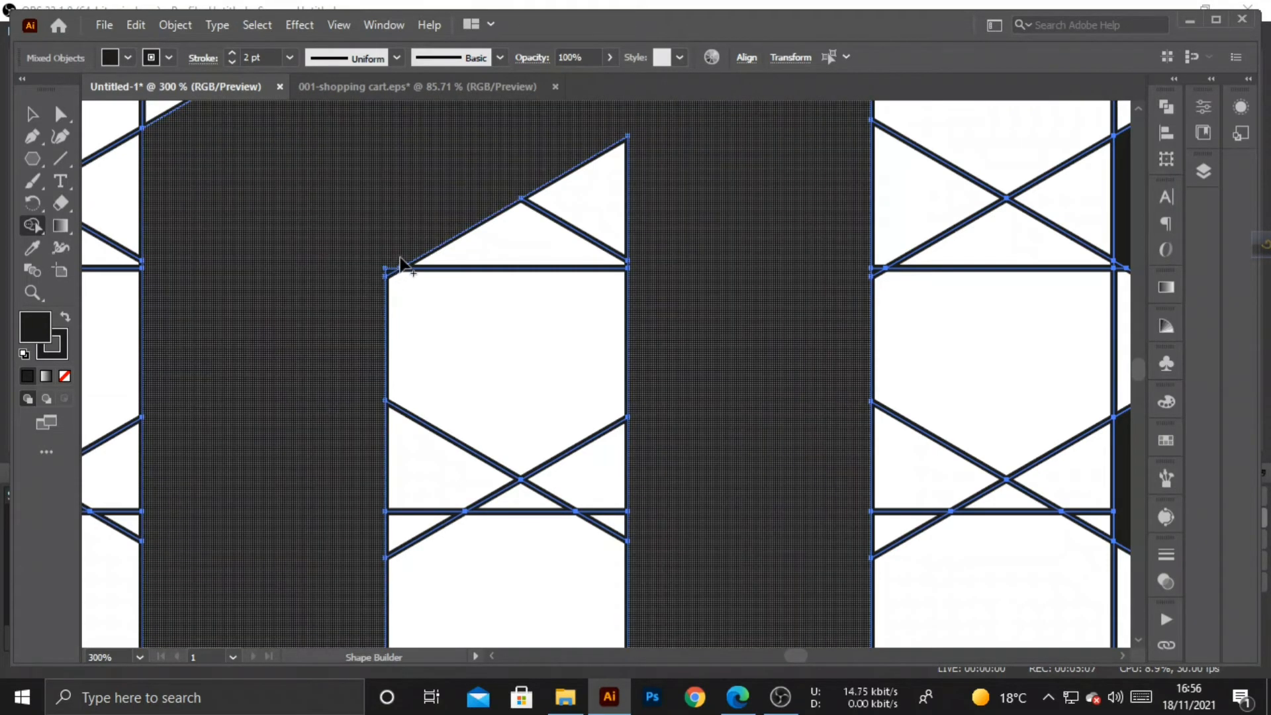
drag(270, 538, 333, 379)
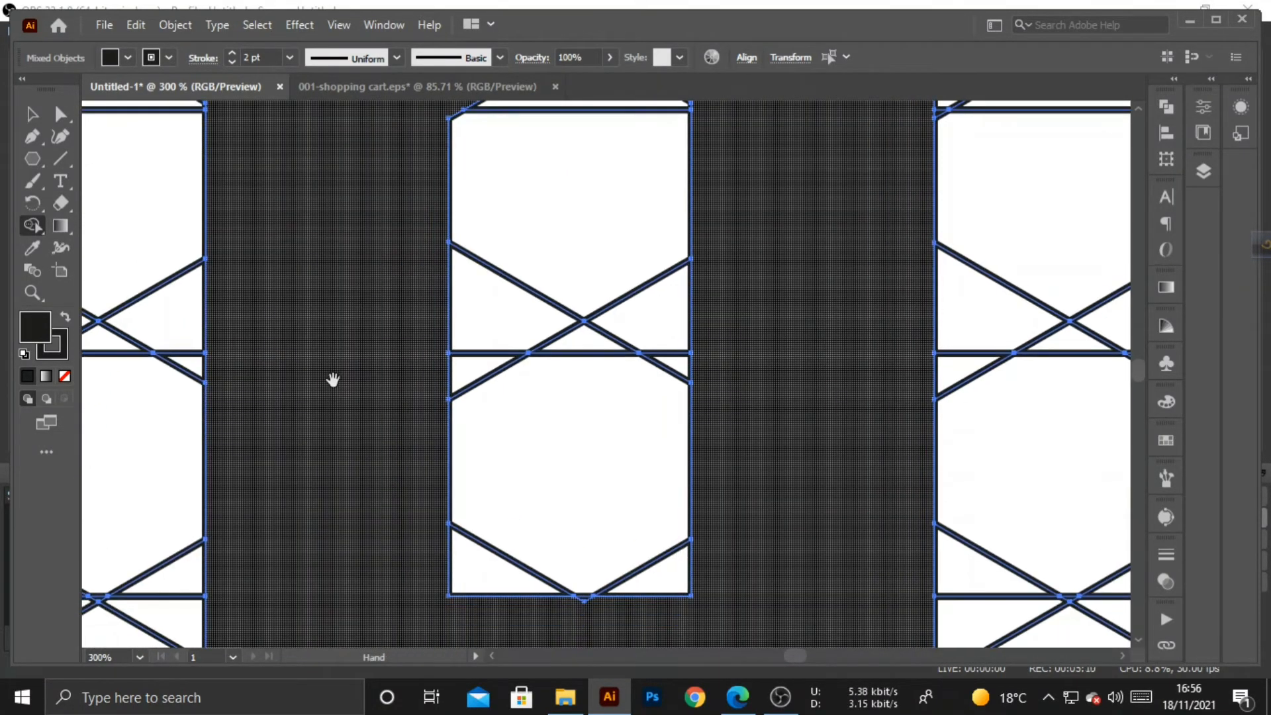
drag(320, 455, 358, 286)
drag(357, 454, 384, 389)
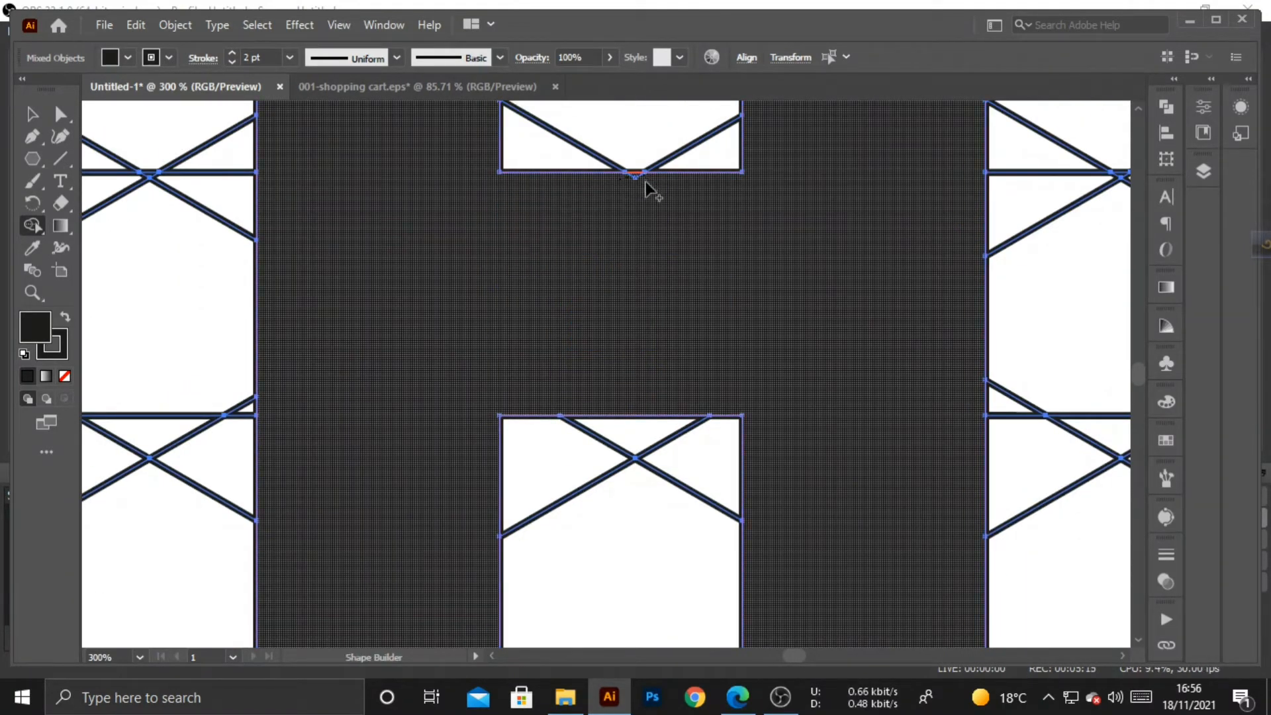
drag(397, 453, 431, 196)
drag(429, 431, 439, 333)
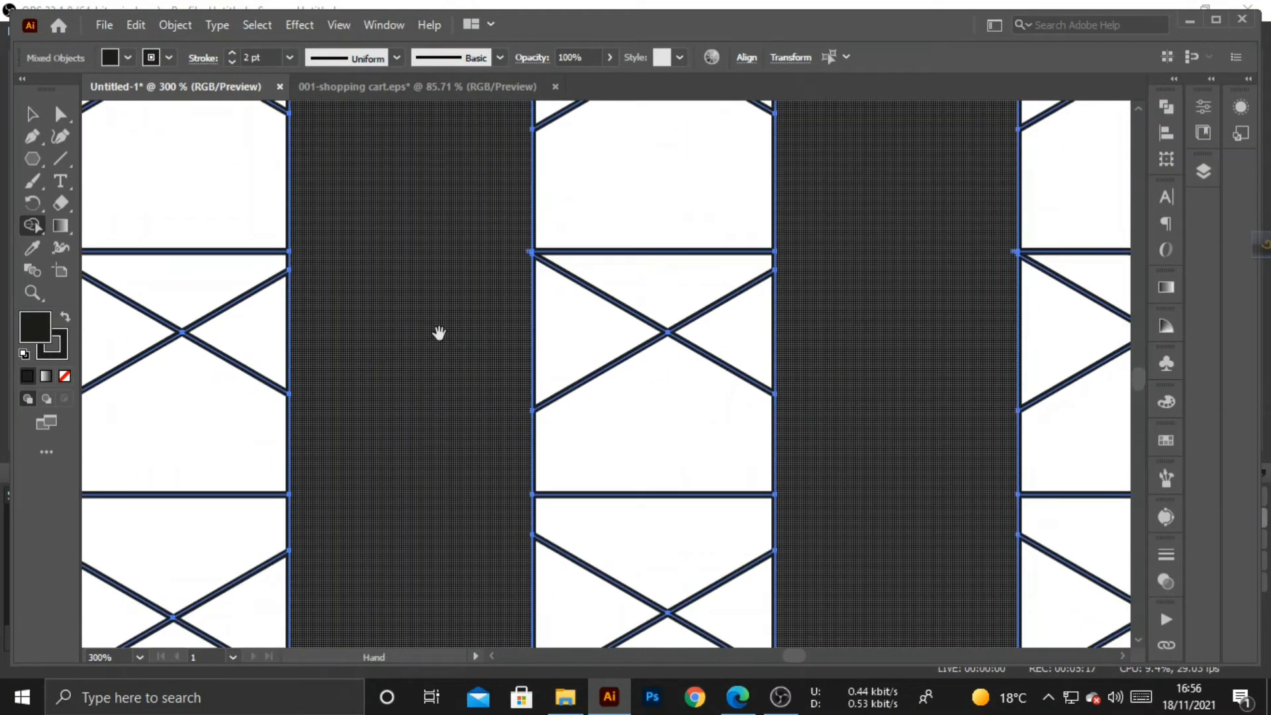
- Merge the row of triangular notches along the outer side of the H's left stem into the stem
drag(398, 439, 246, 170)
drag(620, 346, 461, 313)
drag(579, 277, 508, 190)
drag(516, 371, 454, 340)
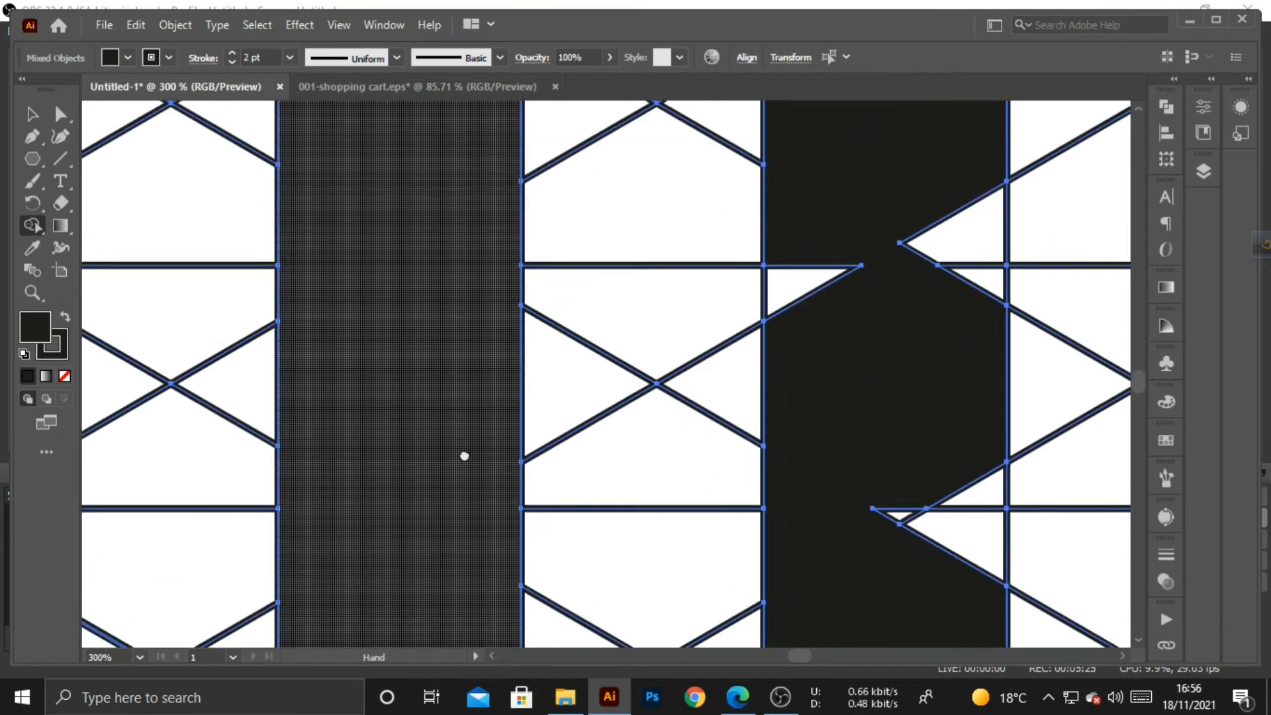
drag(463, 454, 461, 316)
key(ctrl+minus)
key(ctrl+minus)
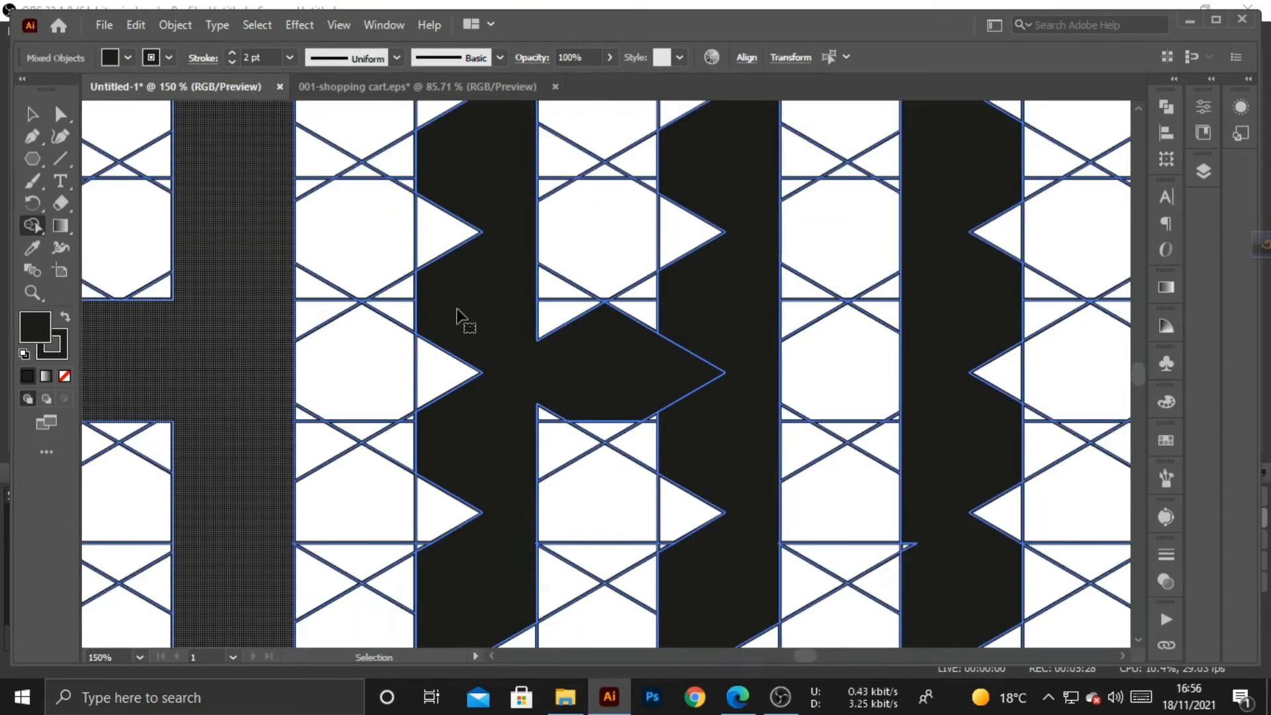
key(ctrl+minus)
key(ctrl+minus)
drag(526, 260, 525, 323)
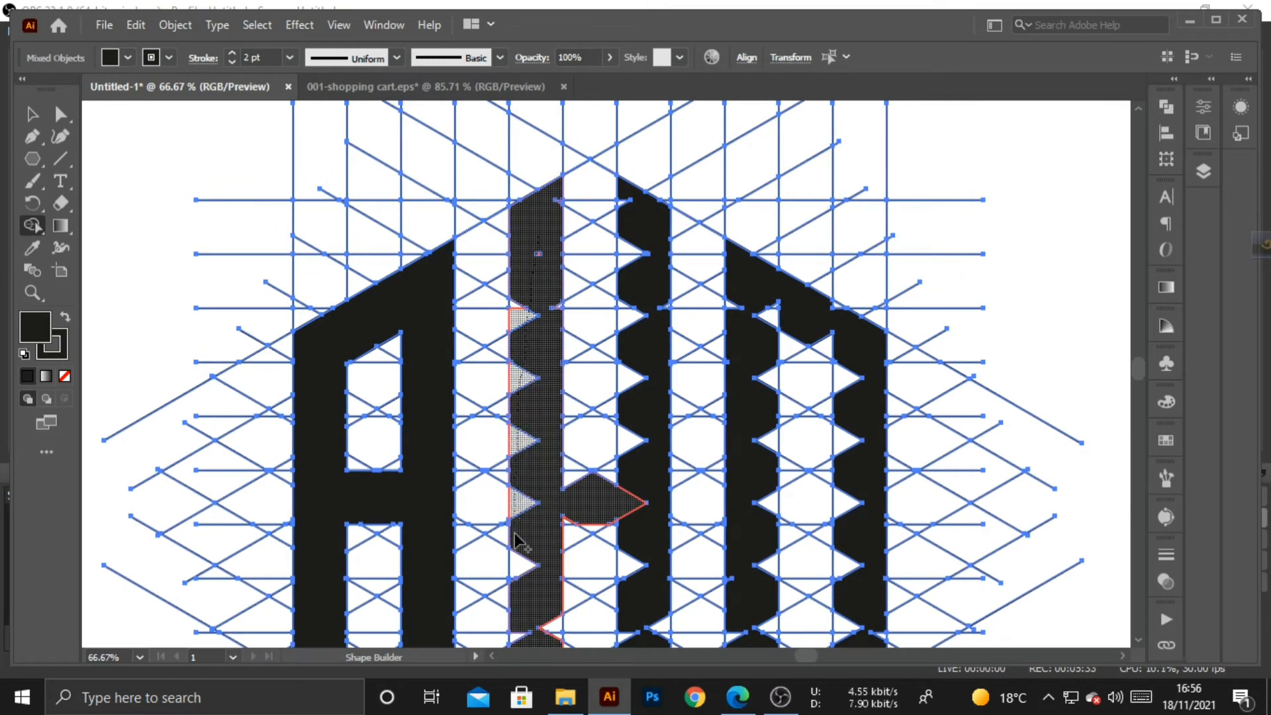
drag(515, 534, 515, 582)
- Merge the small slivers and side notches in the upper part of the H's left stem, up to its slanted top
key(ctrl+plus)
key(ctrl+plus)
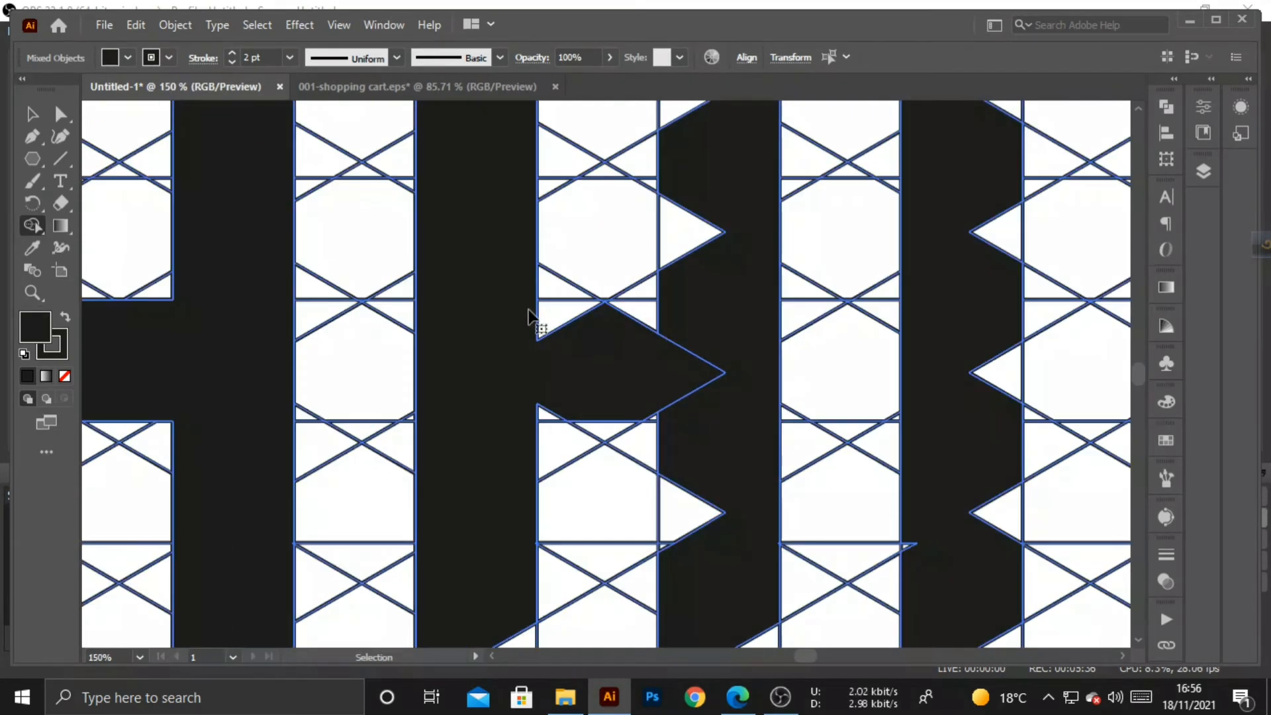
drag(486, 204, 476, 551)
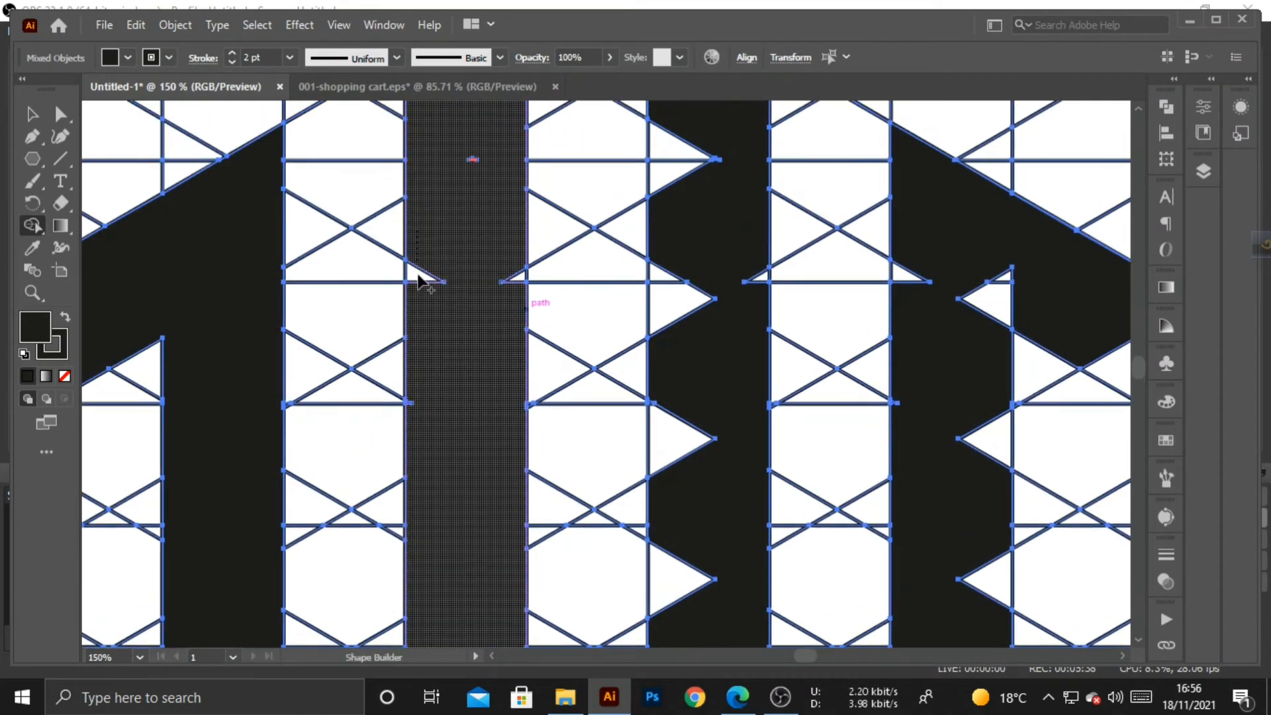
scroll(477, 280, up, 3)
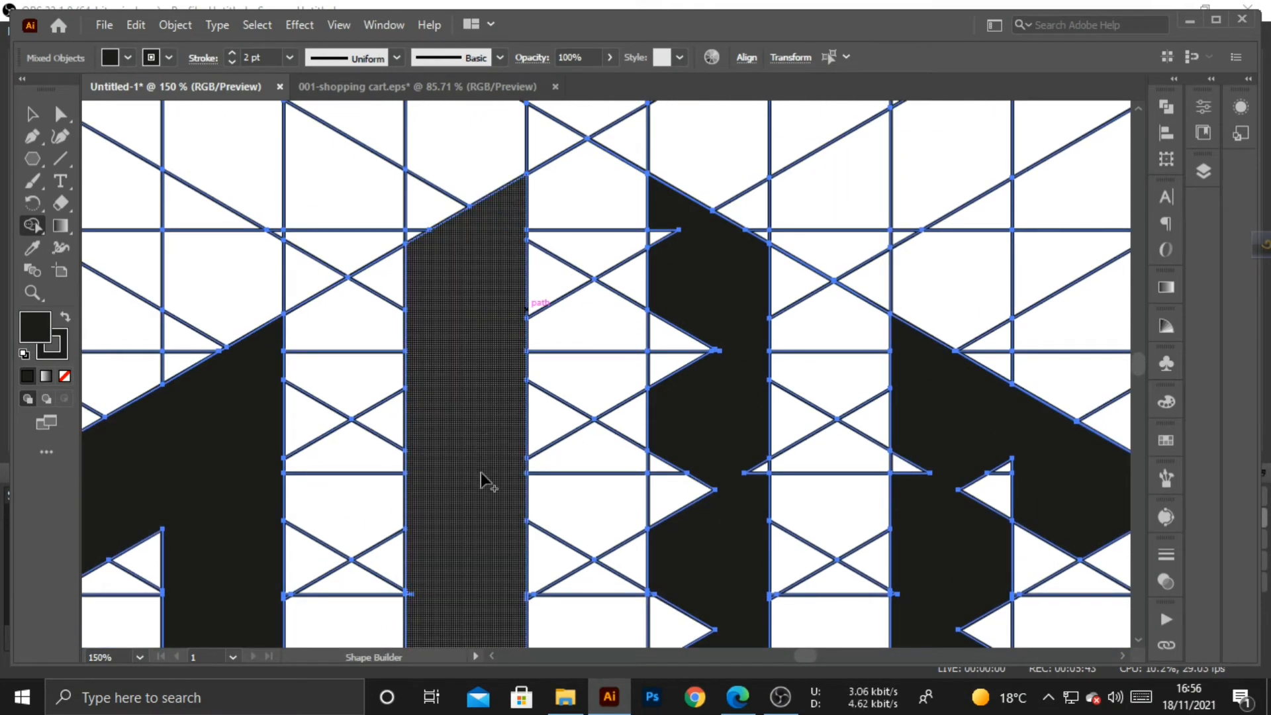
- Join the H's crossbar to its right stem and straighten the crossbar's lower edge
scroll(484, 424, down, 3)
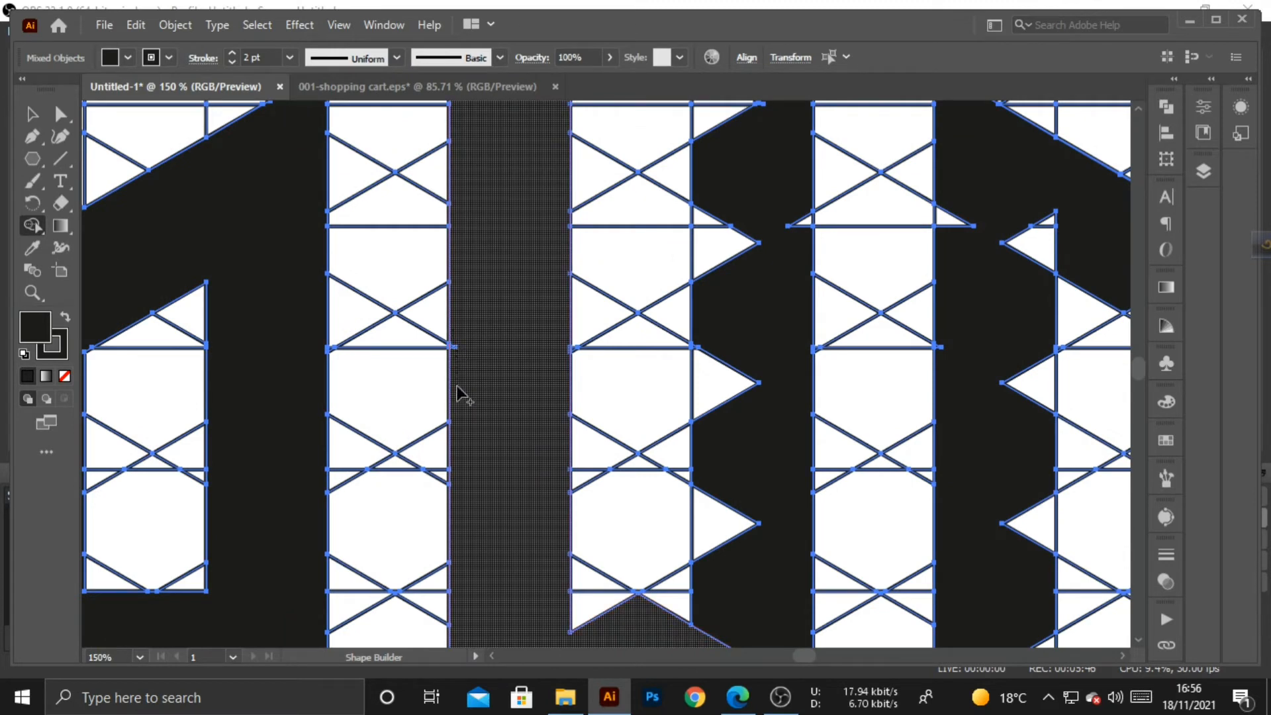
scroll(488, 190, down, 5)
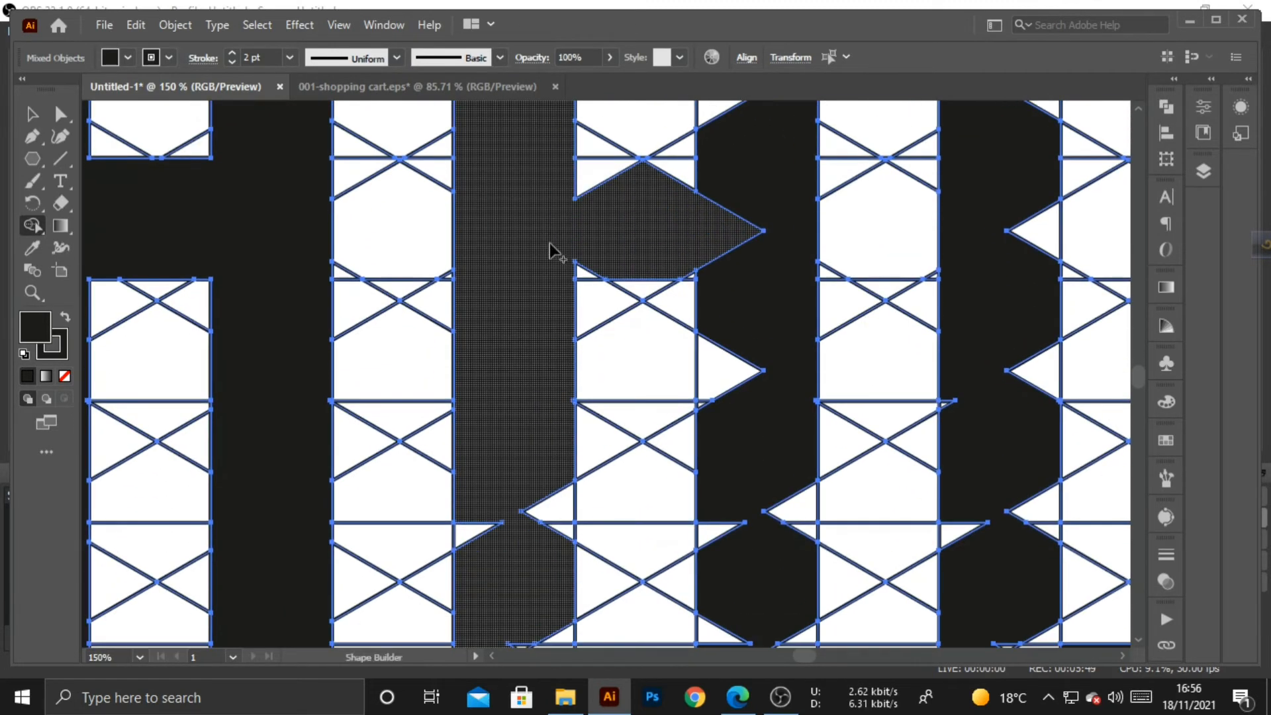
drag(688, 276, 698, 238)
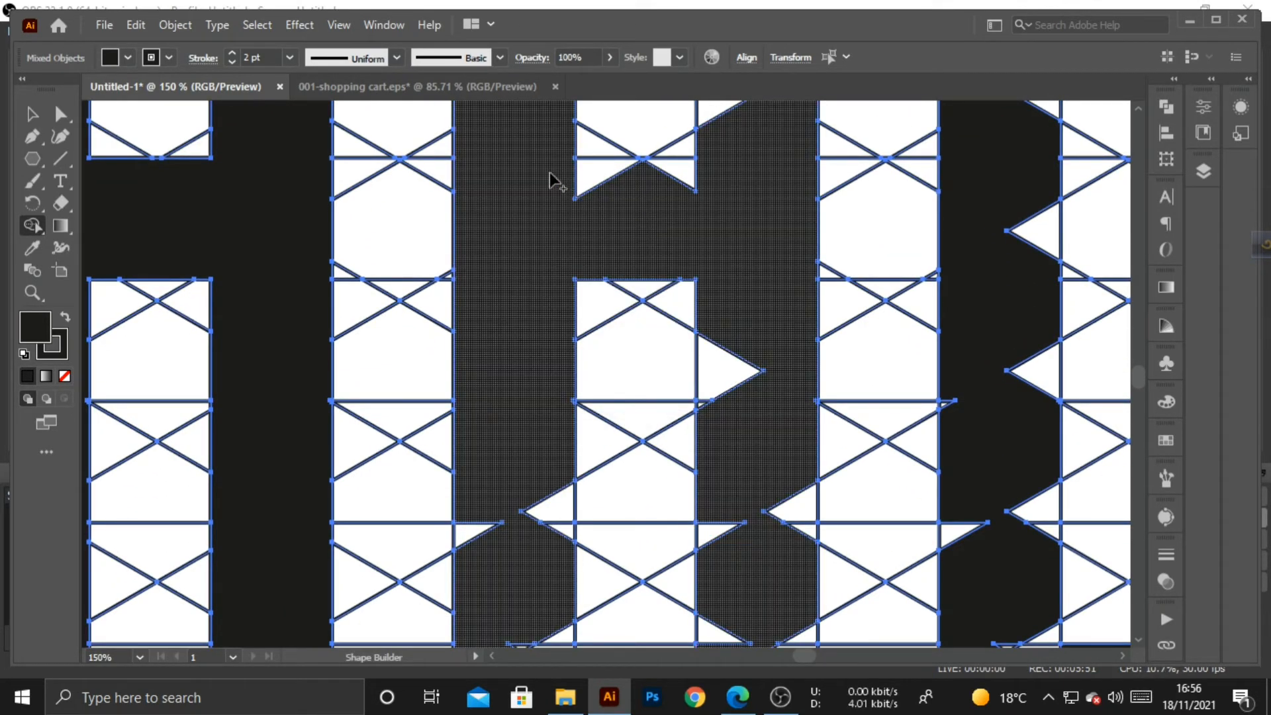
- Merge the leftover notches and slivers on both sides of the H's left stem below the crossbar, down to its slanted foot
scroll(516, 396, down, 3)
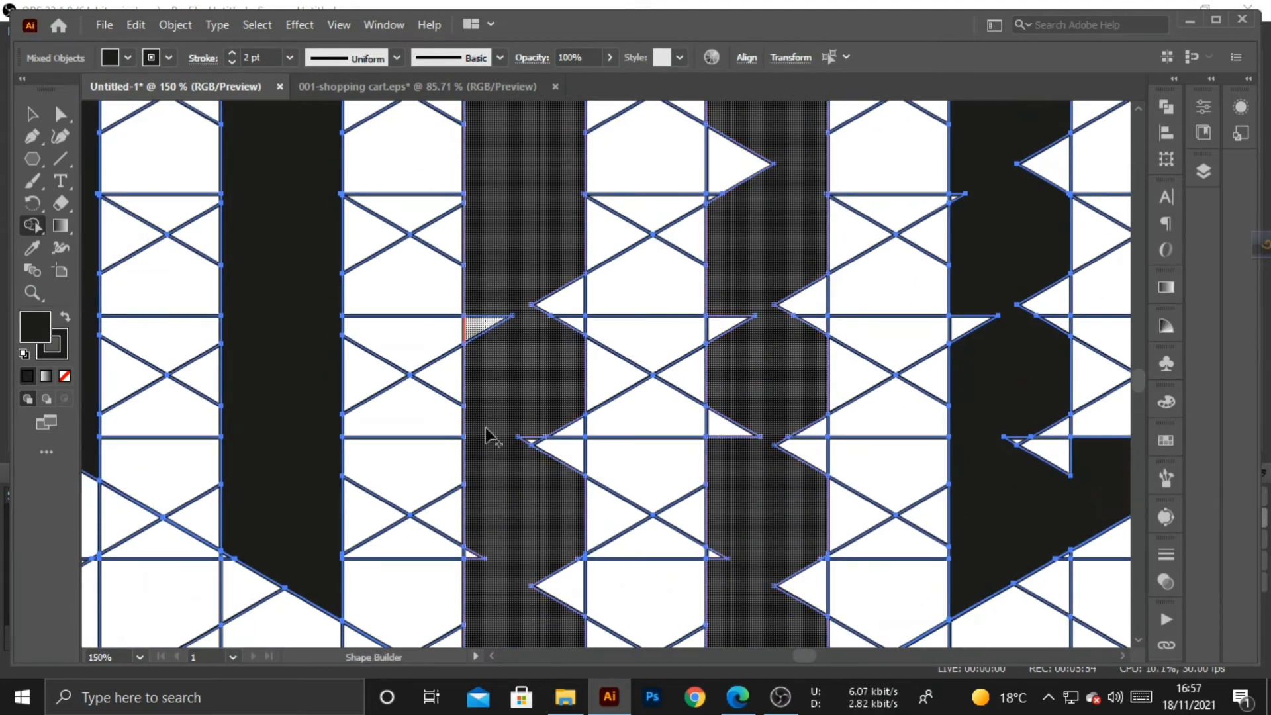
drag(571, 442, 539, 446)
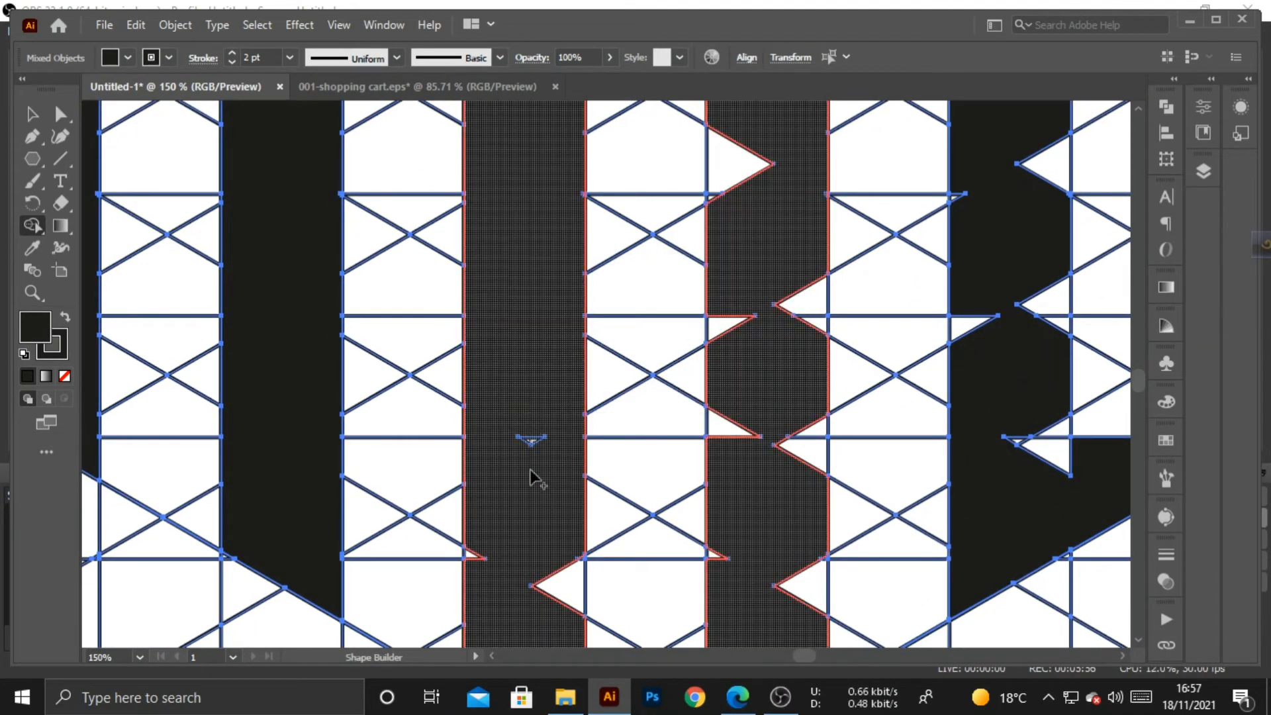
scroll(508, 514, down, 3)
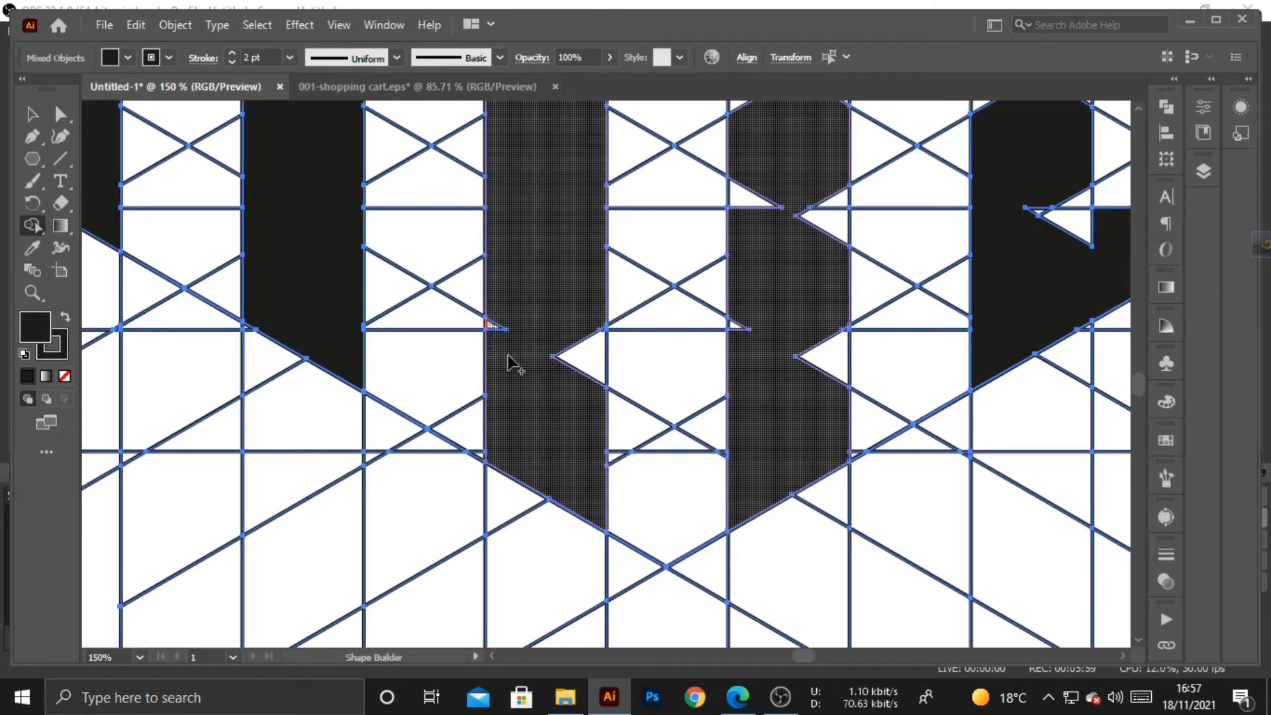
mouse_move(510, 362)
mouse_down()
mouse_move(582, 302)
mouse_move(610, 363)
mouse_move(613, 325)
mouse_move(587, 449)
mouse_up()
key(ctrl+z)
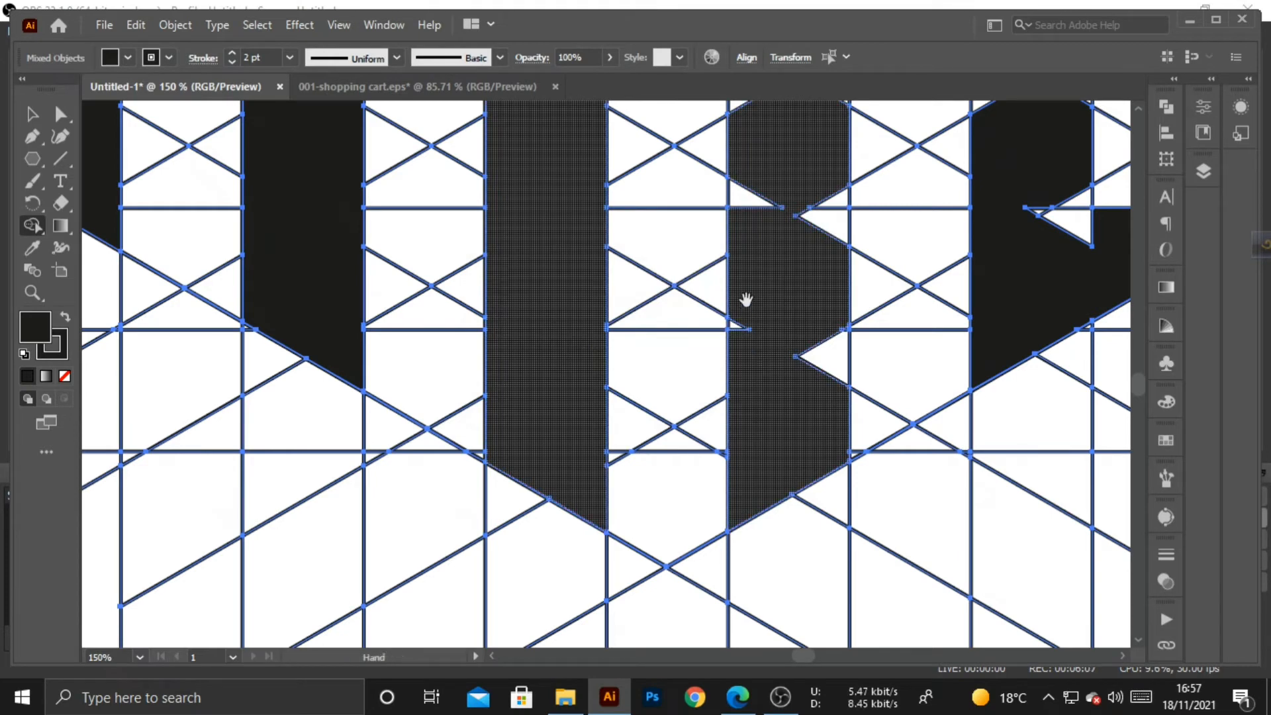
- Fill the notches on both sides of the lower part of the H's right stem, giving it straight edges
drag(746, 300, 584, 362)
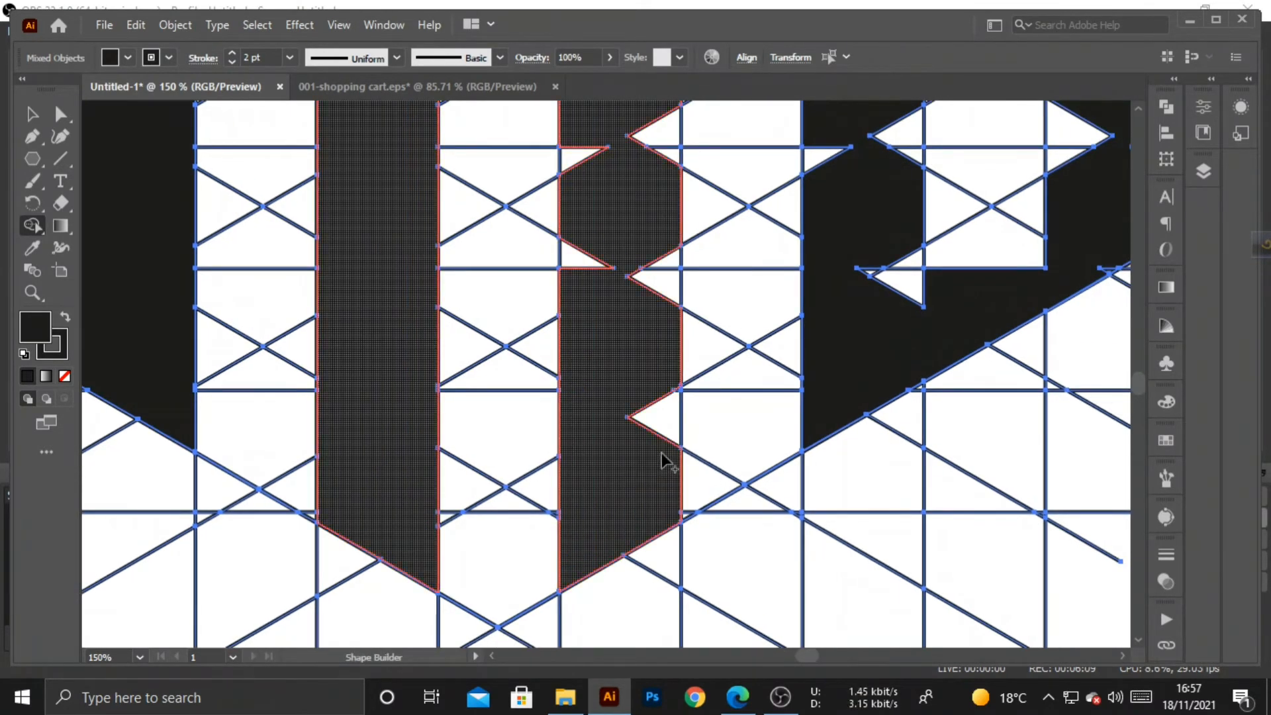
mouse_move(662, 456)
mouse_down()
mouse_move(650, 319)
mouse_move(638, 437)
mouse_move(645, 292)
mouse_up()
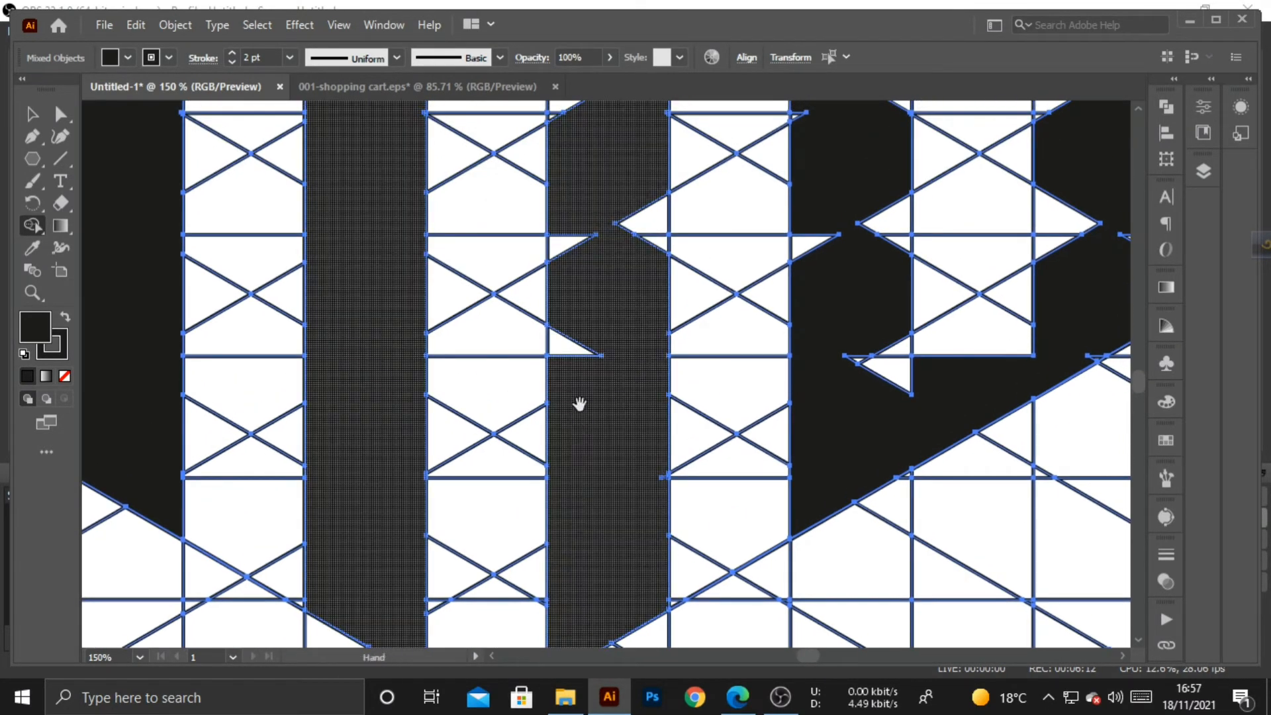
drag(579, 403, 575, 369)
drag(577, 448, 567, 319)
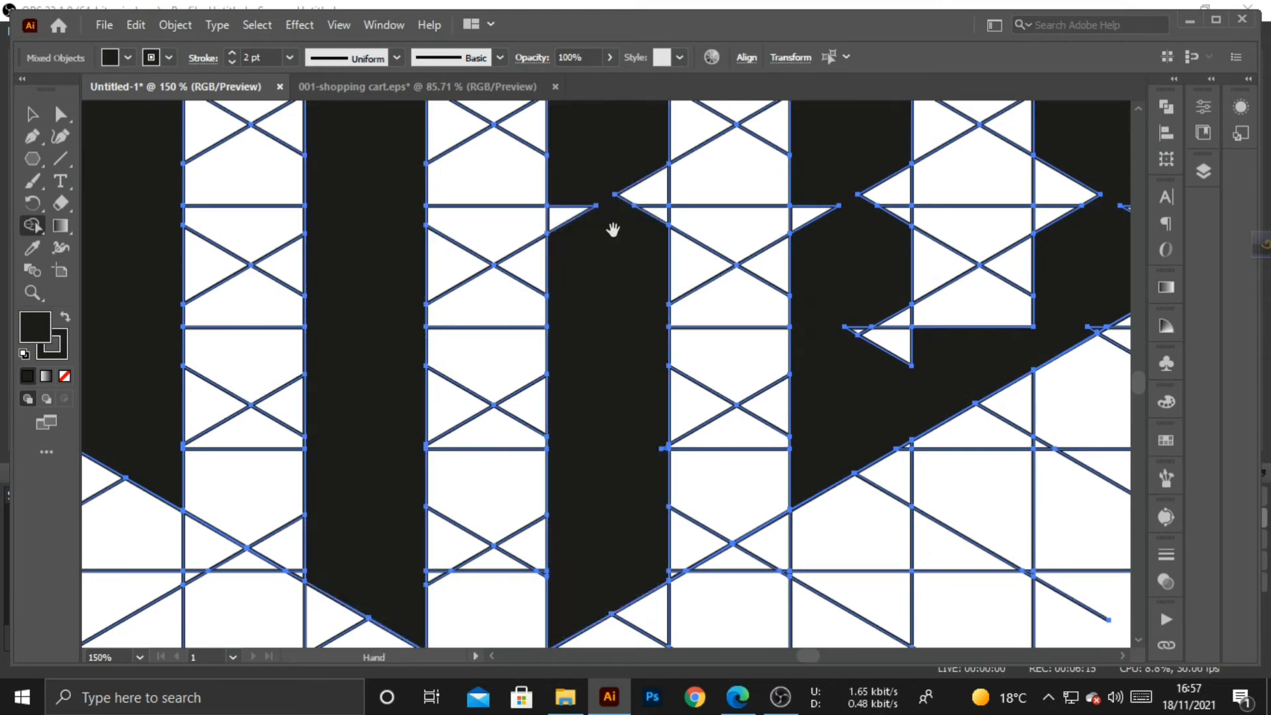
mouse_move(610, 227)
mouse_down()
mouse_move(573, 419)
mouse_move(532, 409)
mouse_move(615, 391)
mouse_move(601, 445)
mouse_up()
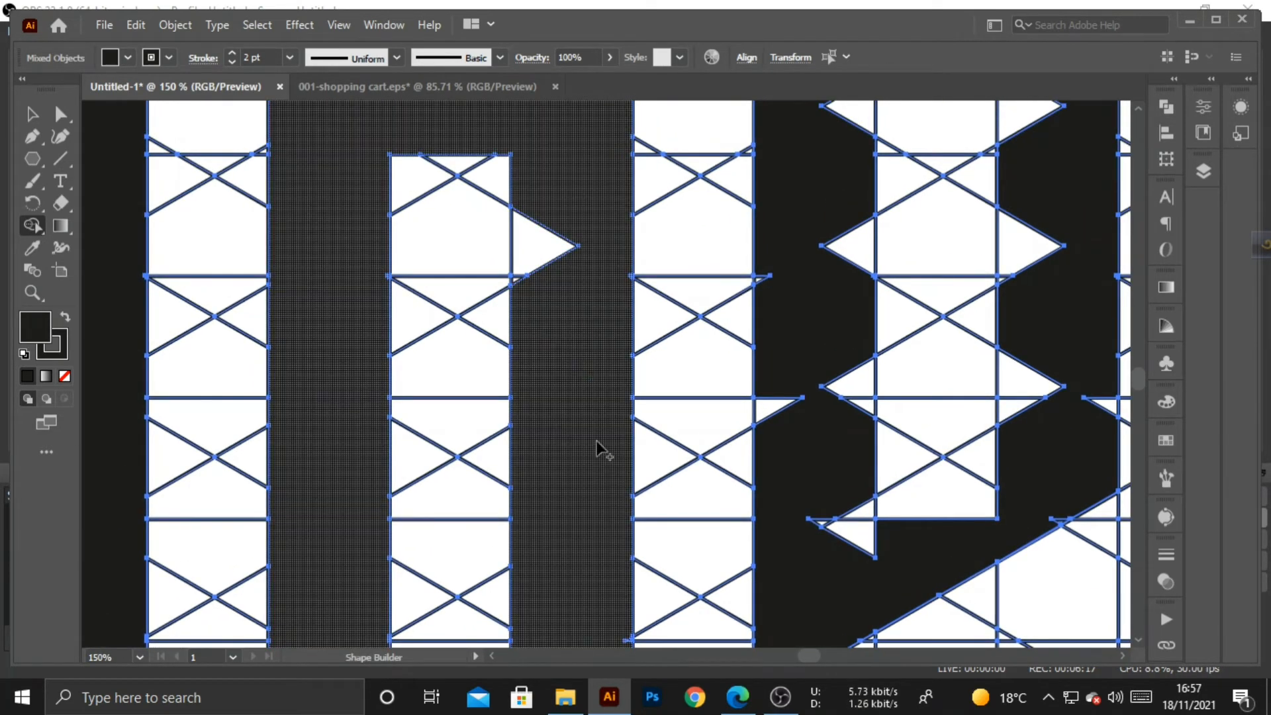
- Fill the notch just below the H's crossbar and the inner-side notches of the right stem up to its slanted top
mouse_move(561, 338)
mouse_down()
mouse_move(558, 472)
mouse_move(530, 340)
mouse_move(533, 519)
mouse_up()
mouse_move(527, 429)
mouse_down()
mouse_move(534, 190)
mouse_move(514, 457)
mouse_move(480, 520)
mouse_up()
click(465, 482)
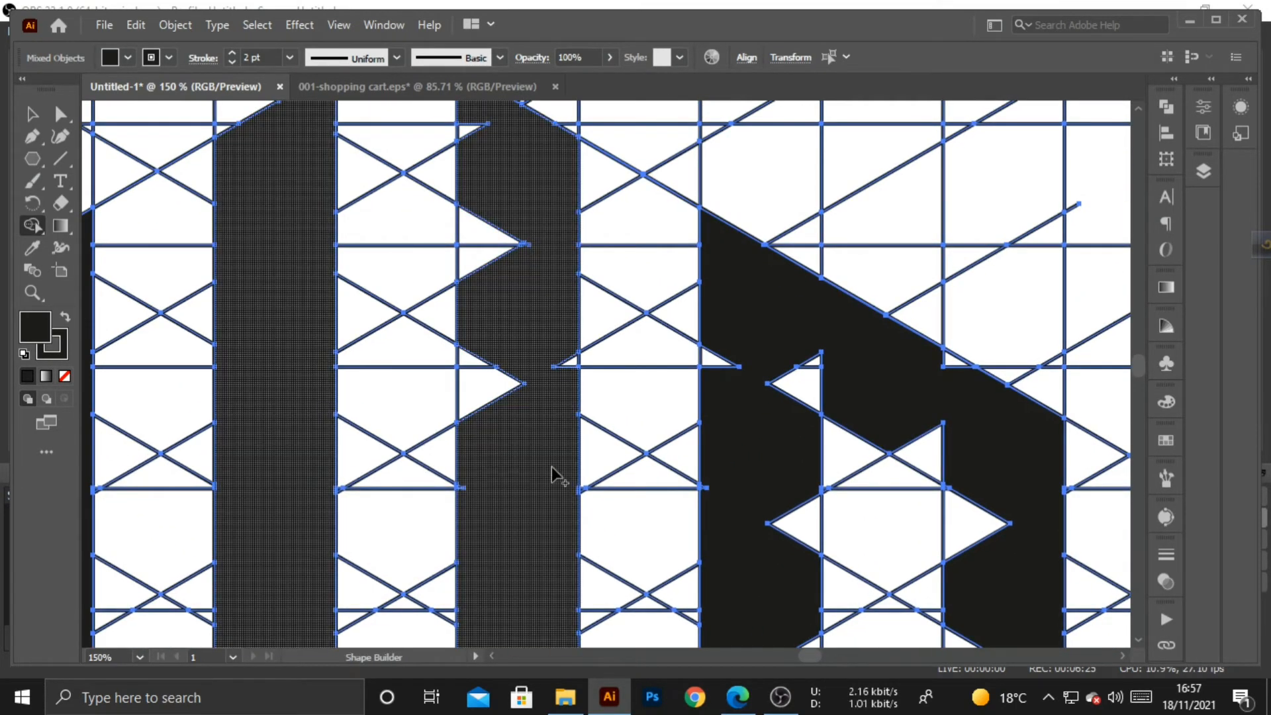
click(462, 468)
mouse_move(483, 447)
mouse_down()
mouse_move(459, 419)
mouse_move(462, 291)
mouse_up()
drag(450, 232, 457, 240)
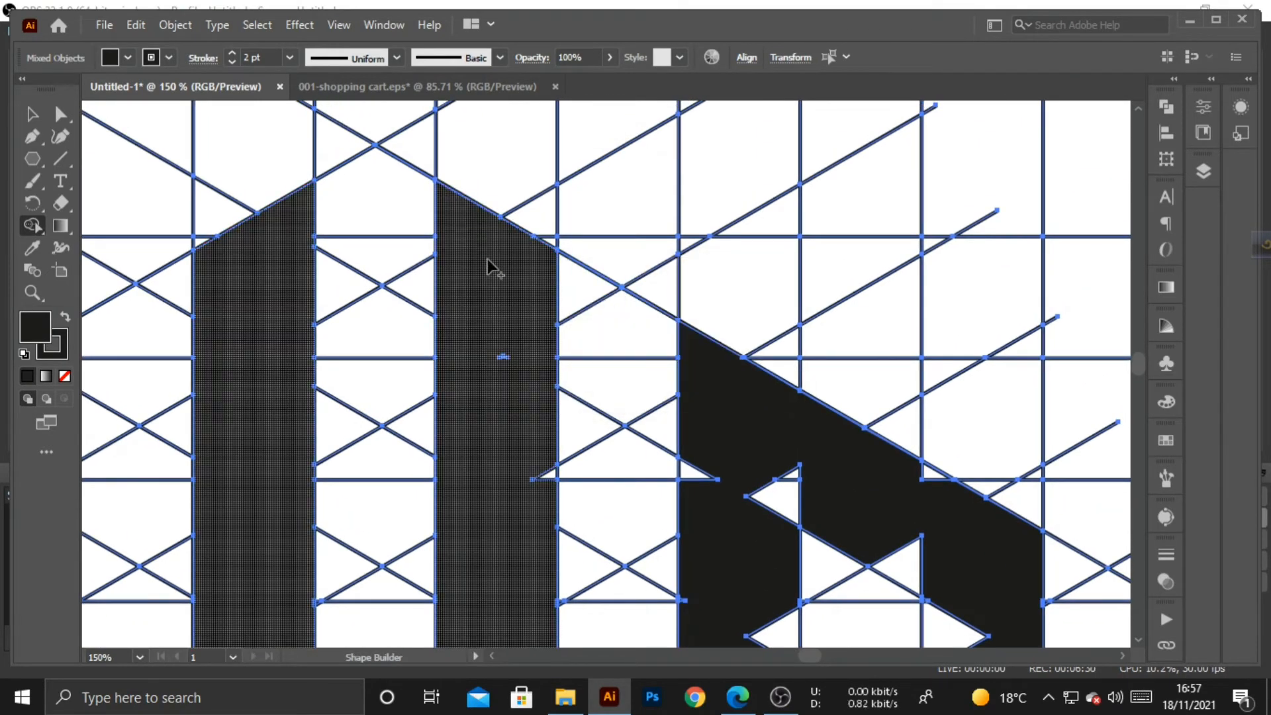
- Fill the notches in the D's upper left corner, above and beside the top of its inner opening
mouse_move(538, 452)
mouse_down()
mouse_move(542, 517)
mouse_move(526, 561)
mouse_move(466, 316)
mouse_move(316, 387)
mouse_up()
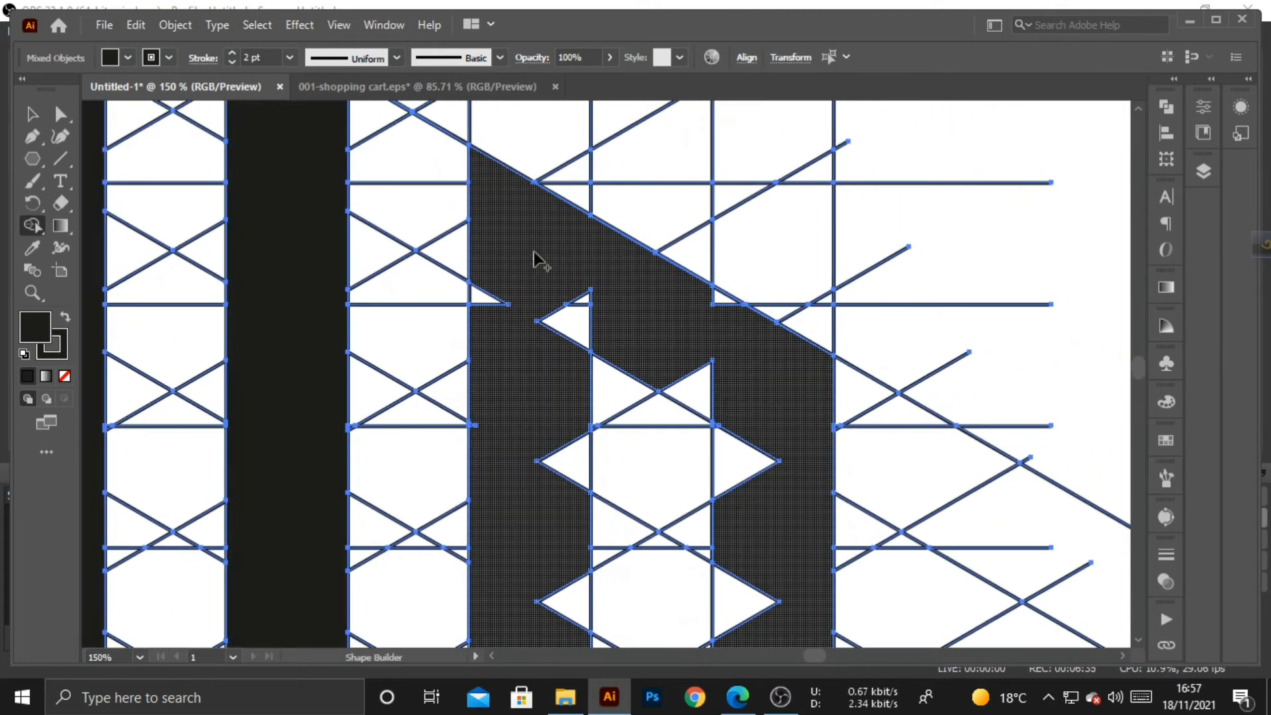
drag(483, 341, 490, 335)
drag(577, 284, 564, 382)
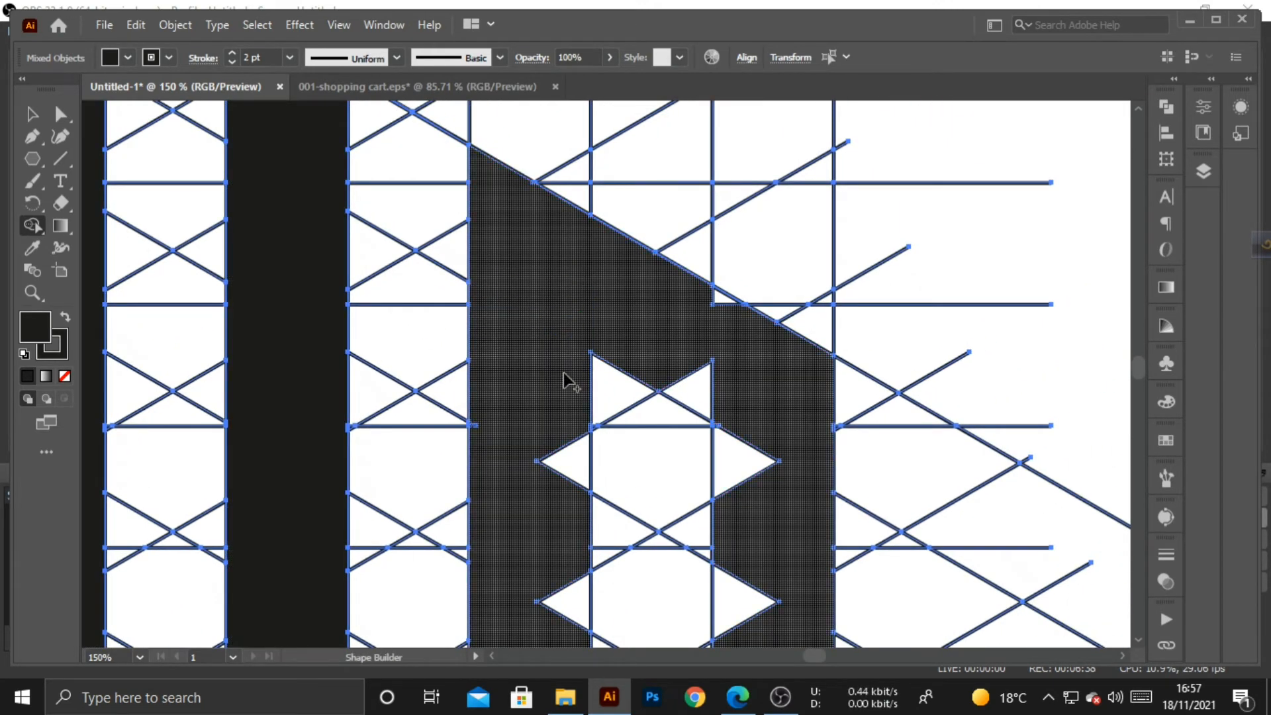
- Fill the notch in the D's slanted outer edge and give the top of its inner opening a slanted edge with straight sides
mouse_move(695, 303)
mouse_down()
mouse_move(740, 312)
mouse_move(686, 374)
mouse_move(758, 453)
mouse_up()
drag(718, 414, 725, 453)
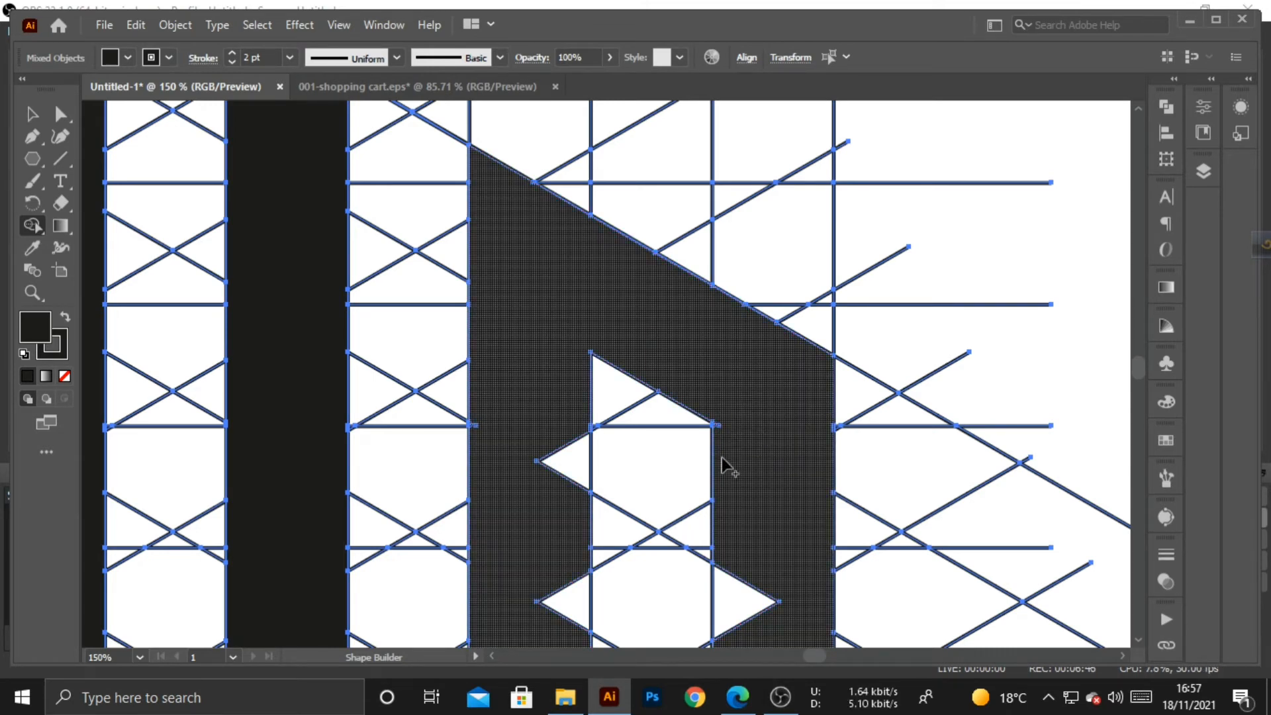
drag(716, 403, 720, 463)
mouse_move(570, 387)
mouse_down()
mouse_move(574, 544)
mouse_move(488, 430)
mouse_up()
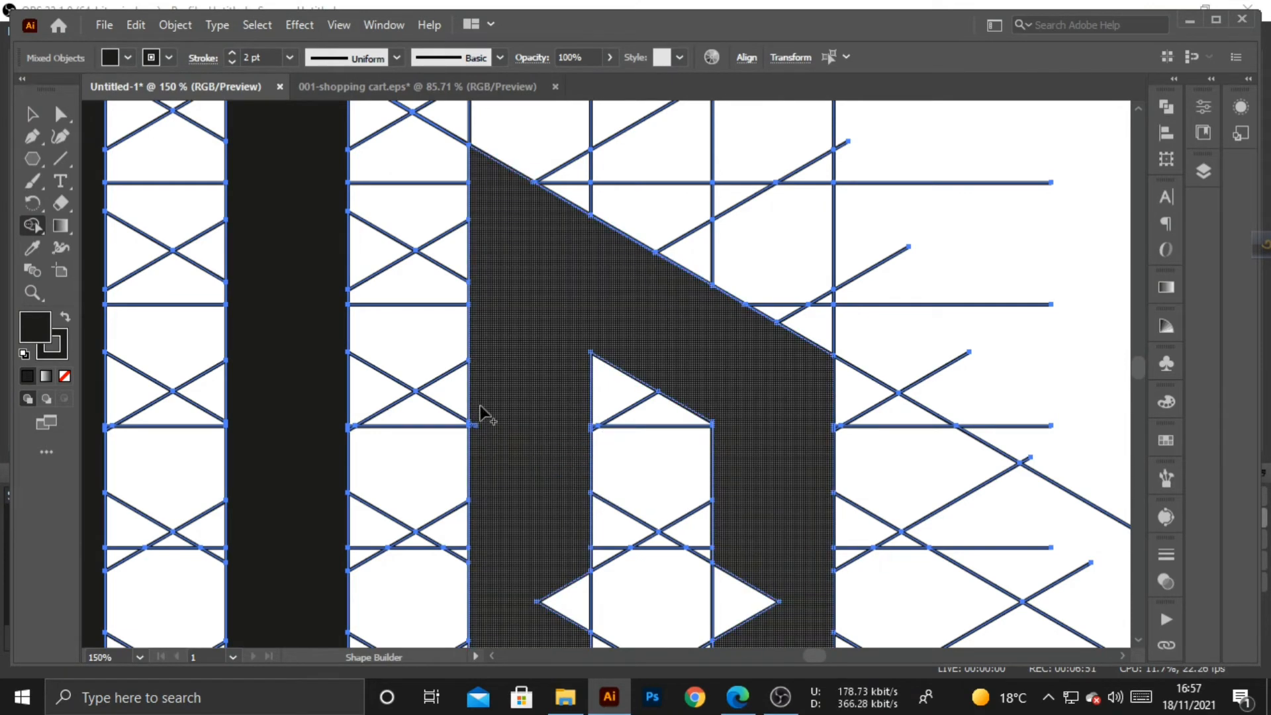
- Merge the remaining notches and slivers along the D's left stem, from below the slanted top down to its base
scroll(517, 244, down, 8)
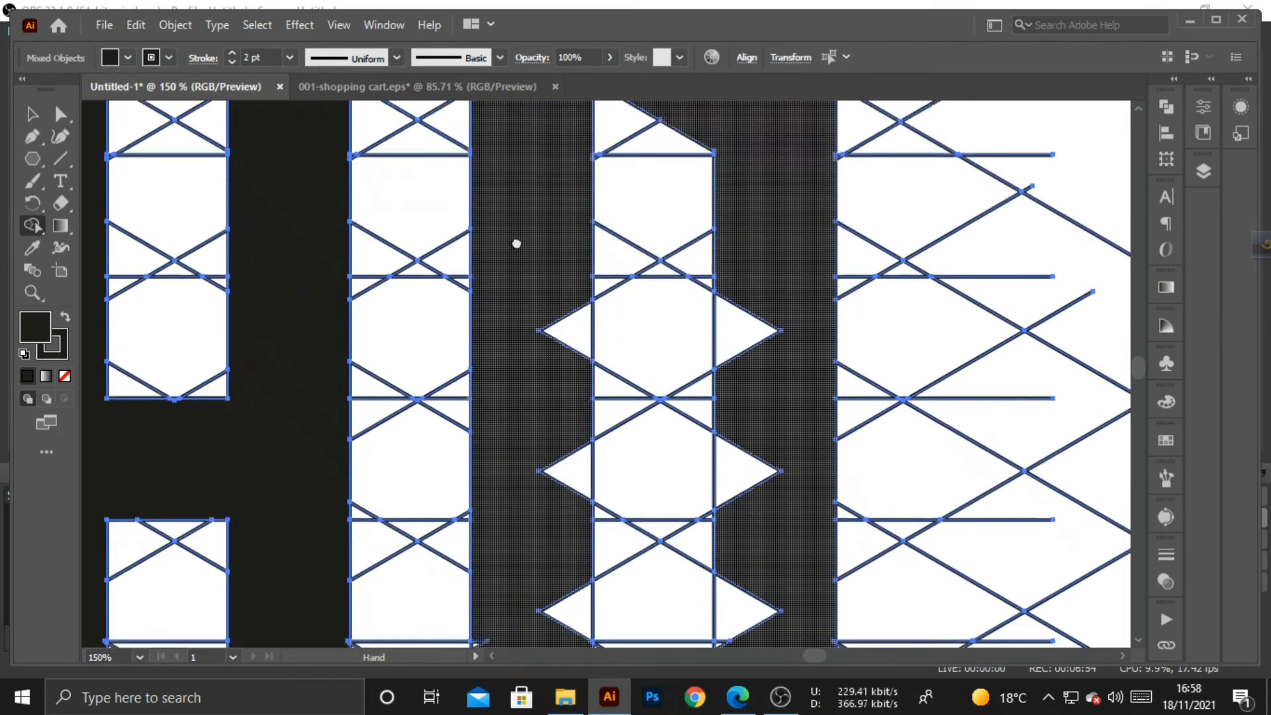
drag(568, 188, 566, 564)
scroll(539, 514, down, 8)
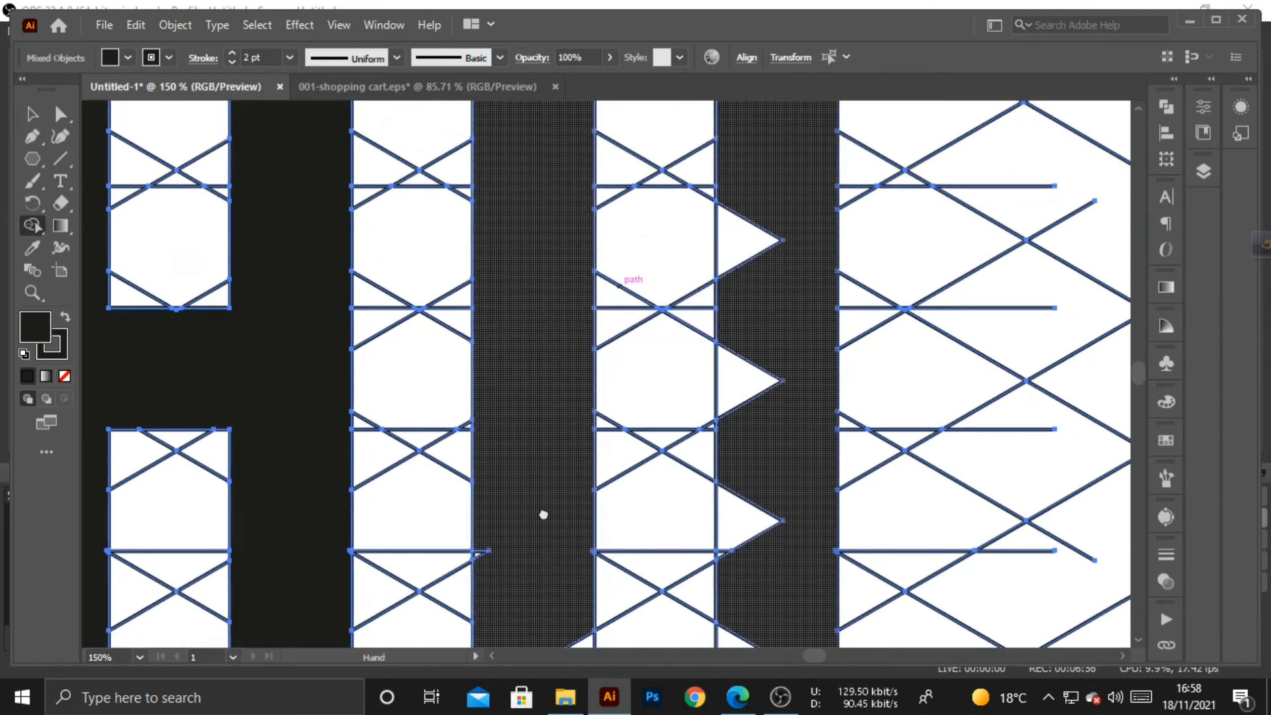
click(493, 488)
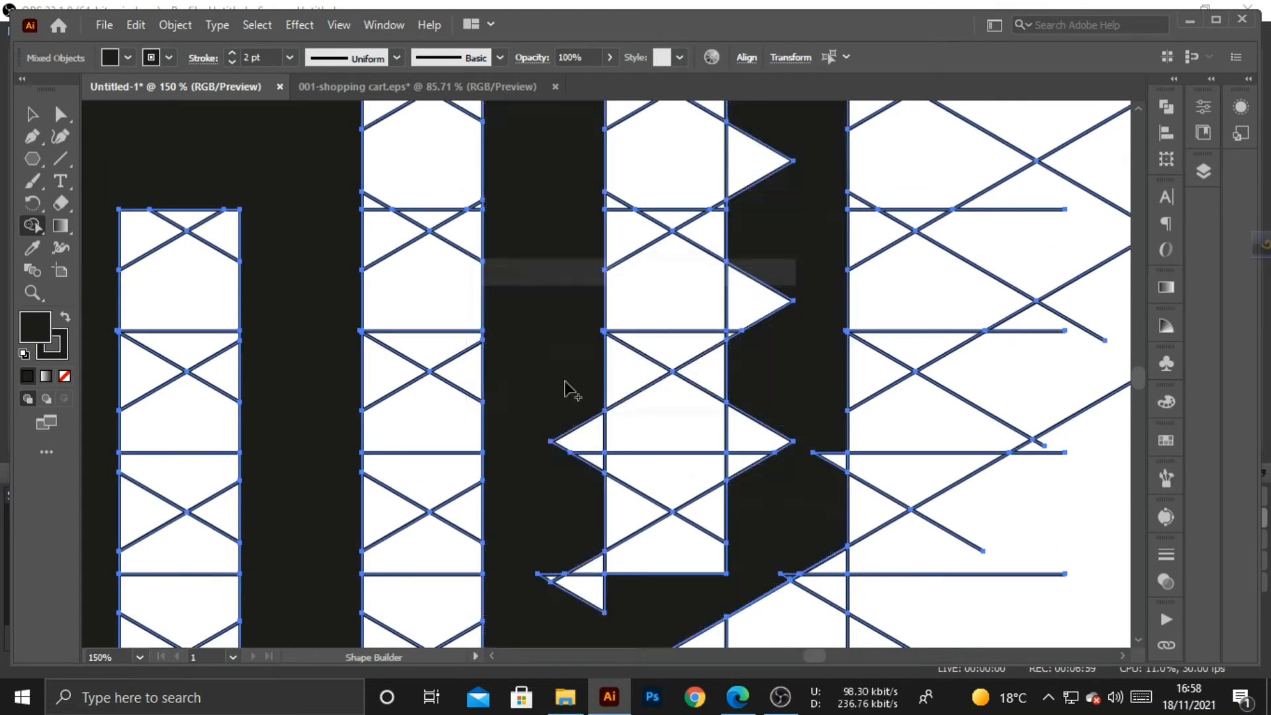
drag(587, 374, 576, 616)
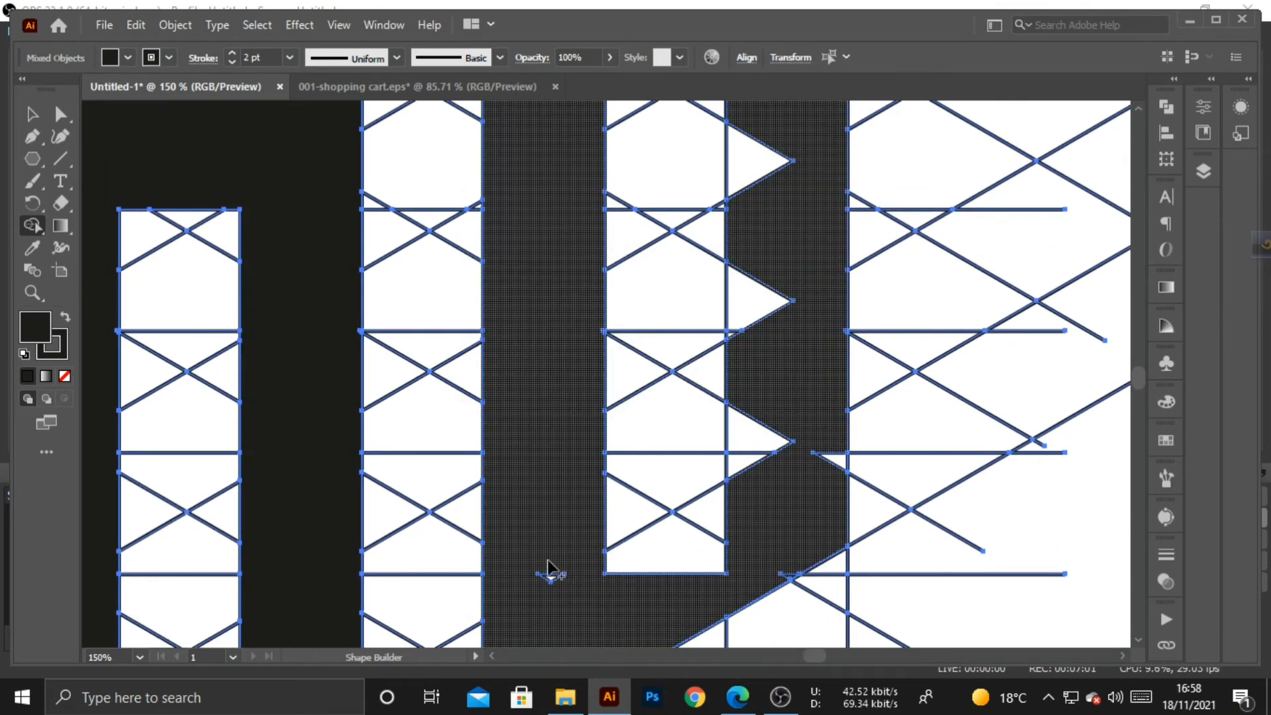
- Give the bottom of the D's inner opening a slanted edge and fill the notches at the lower end of the right stem
scroll(576, 559, down, 8)
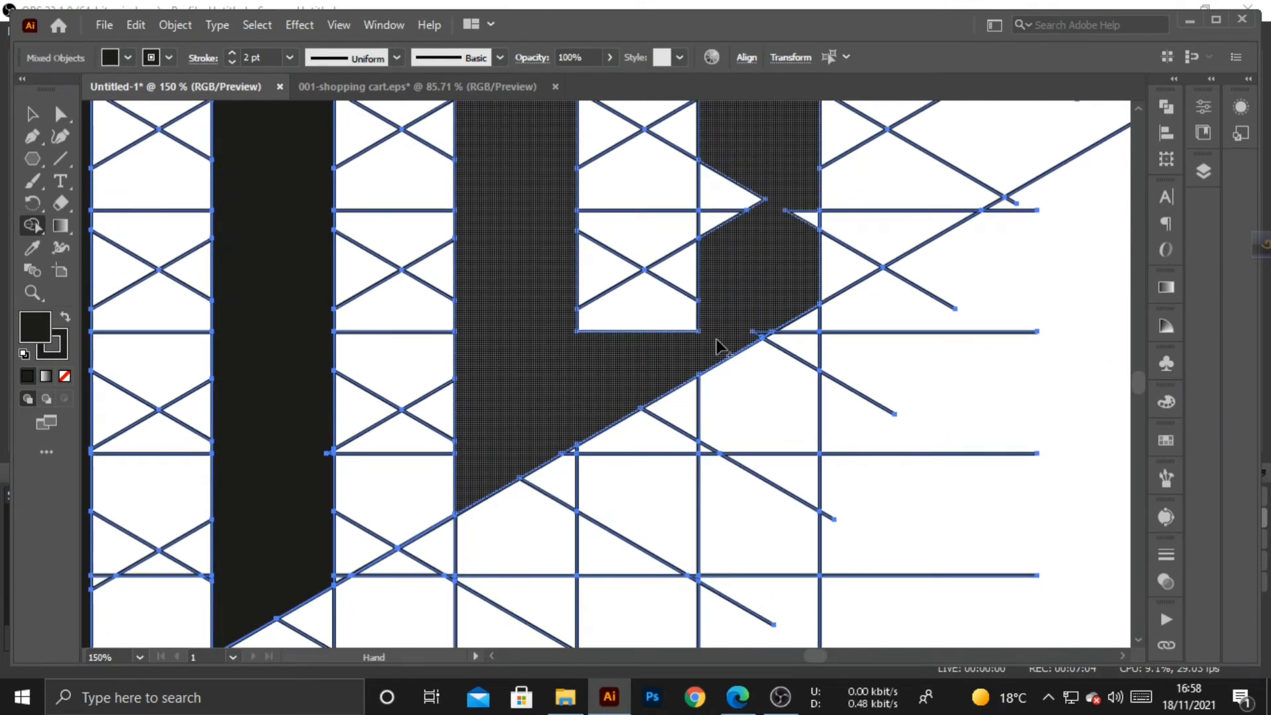
drag(717, 341, 681, 438)
mouse_move(522, 444)
mouse_down()
mouse_move(716, 329)
mouse_move(704, 339)
mouse_up()
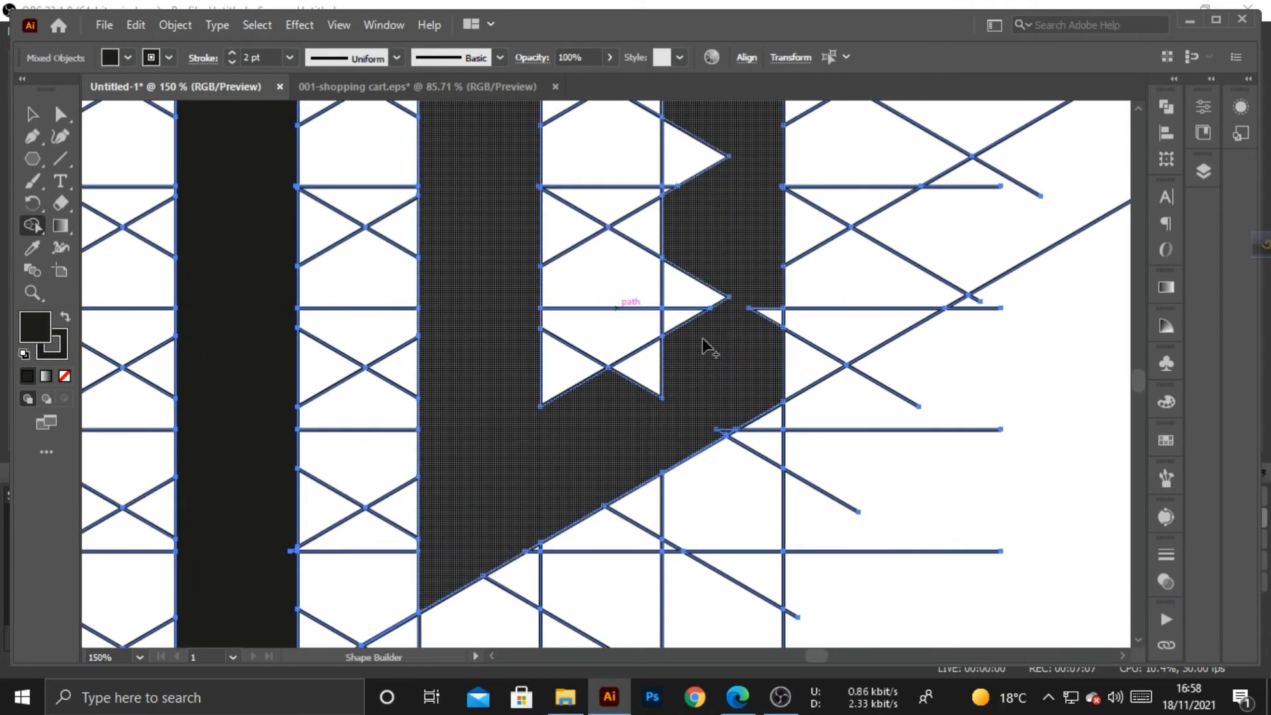
drag(639, 415, 642, 417)
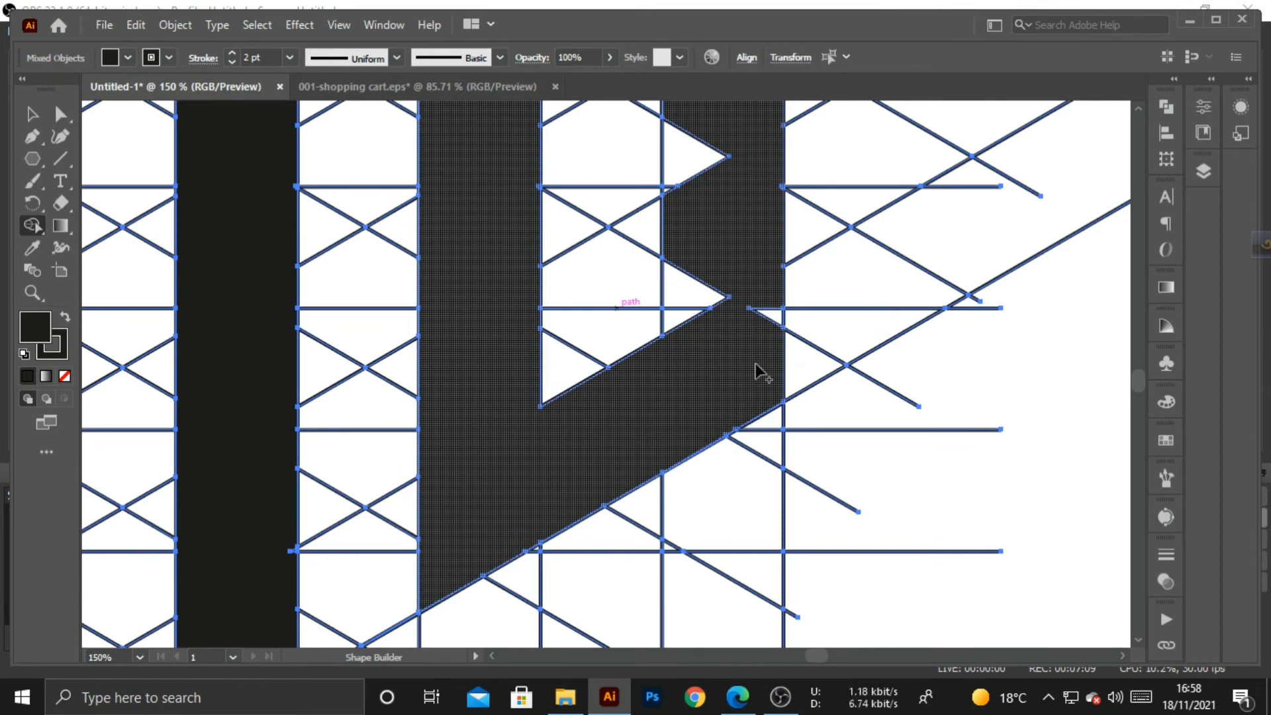
drag(761, 372, 739, 463)
drag(646, 374, 681, 474)
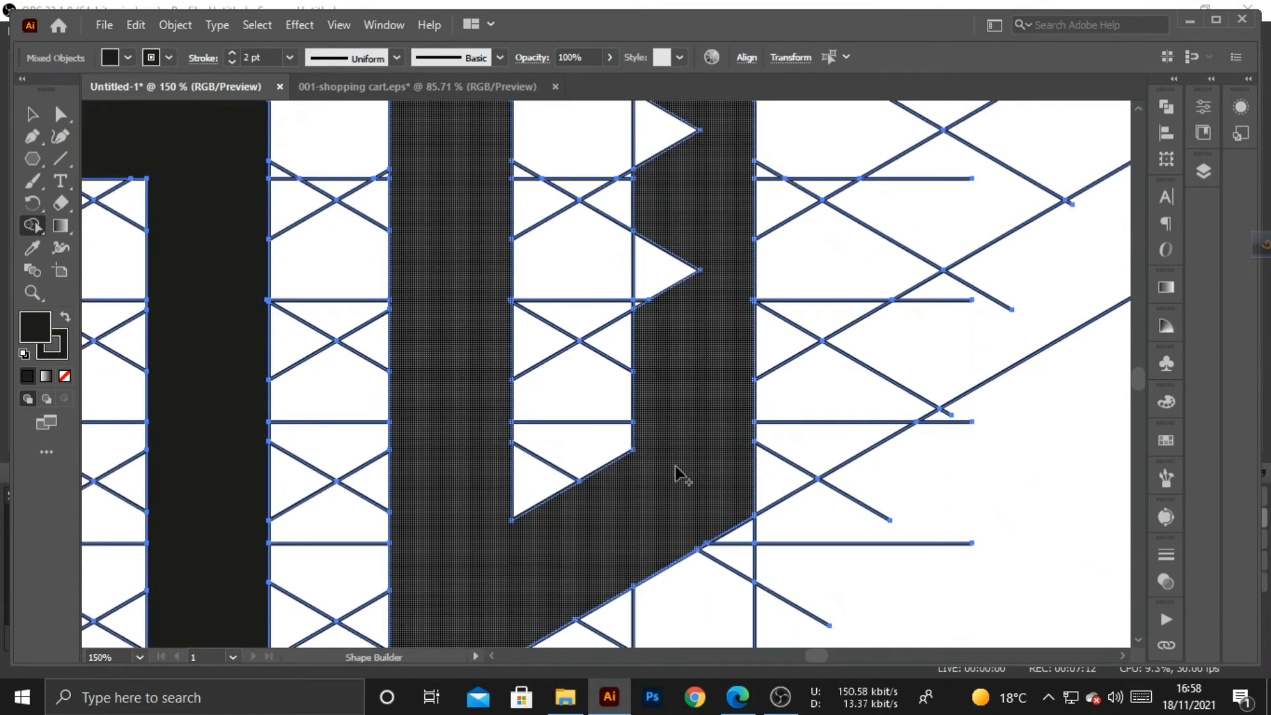
- Fill the remaining triangular notches along the inner edge of the D's right stem so it becomes straight
drag(690, 381, 666, 531)
mouse_move(622, 488)
mouse_down()
mouse_move(642, 346)
mouse_move(626, 515)
mouse_move(645, 298)
mouse_move(672, 243)
mouse_move(672, 446)
mouse_move(680, 393)
mouse_move(656, 171)
mouse_up()
drag(652, 542, 653, 329)
drag(672, 530, 674, 411)
drag(601, 540, 583, 649)
- Examine the edges and ends of the D, H and A for unmerged notches, and view the whole logo
drag(576, 376, 575, 543)
drag(568, 354, 599, 519)
drag(535, 405, 758, 528)
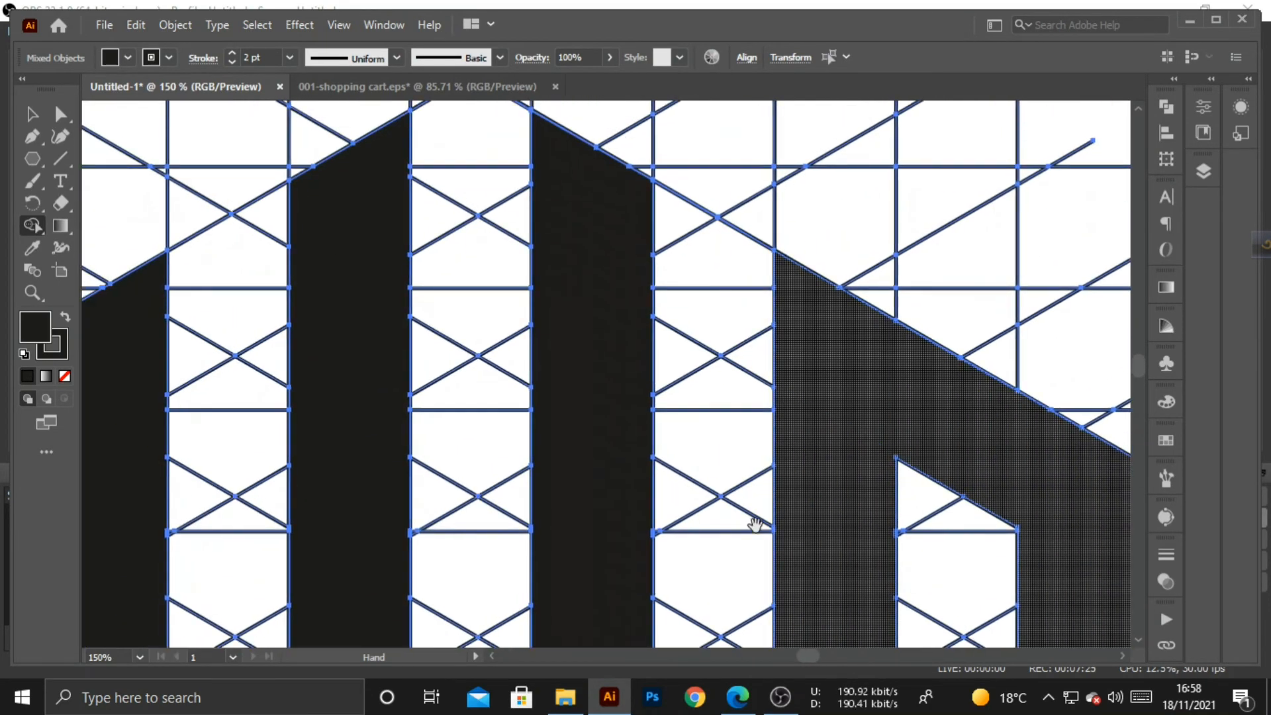
drag(560, 334, 615, 385)
drag(611, 444, 645, 216)
drag(685, 398, 692, 209)
drag(692, 302, 676, 267)
drag(662, 424, 658, 312)
drag(659, 465, 658, 312)
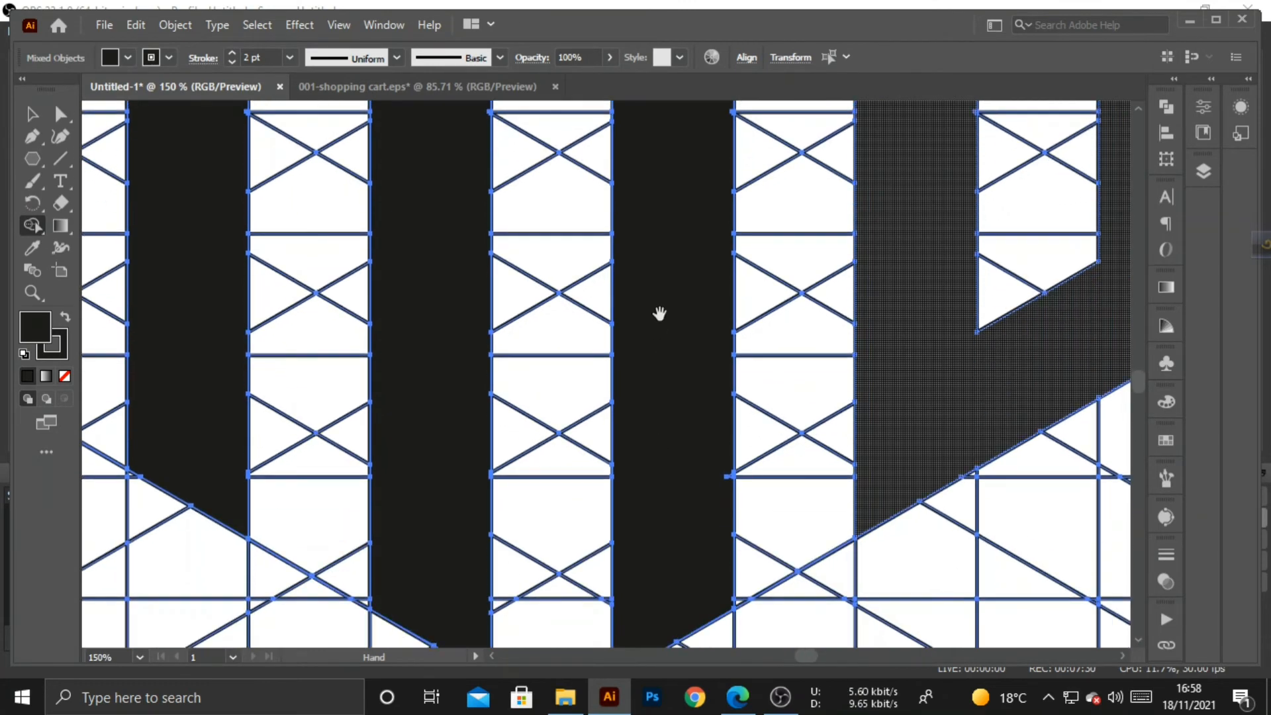
drag(659, 524, 660, 416)
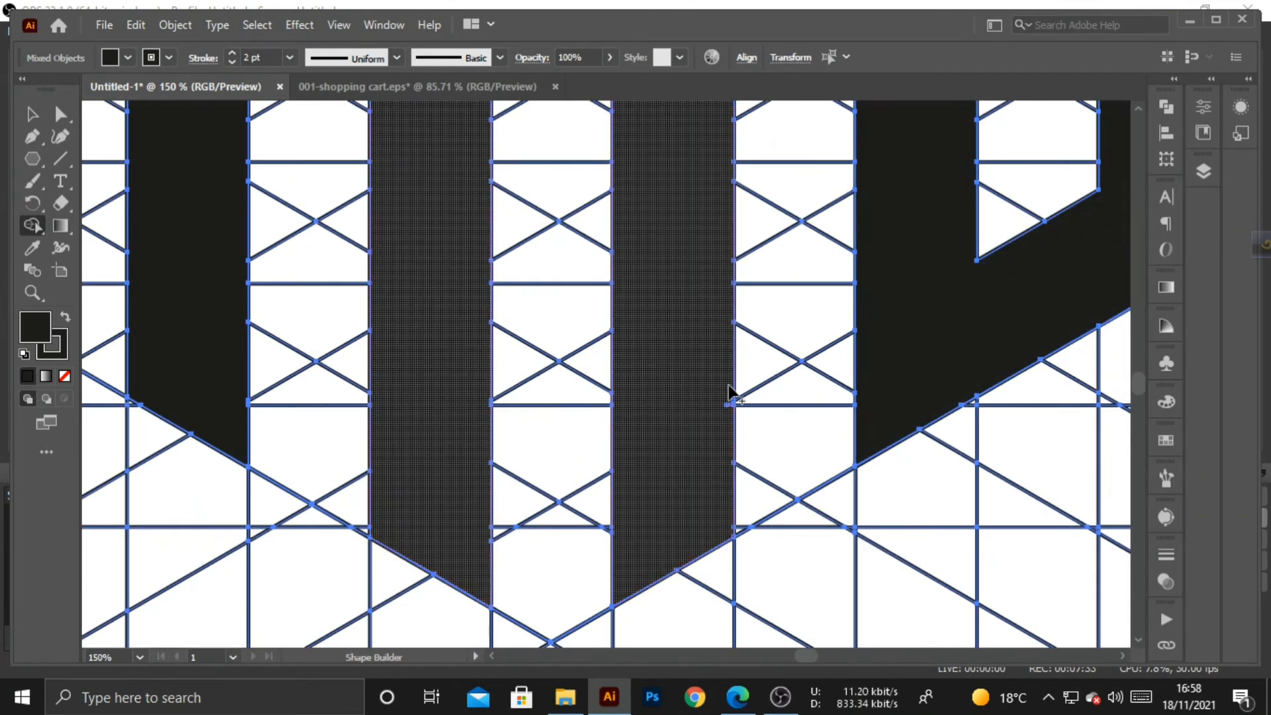
drag(646, 499, 732, 426)
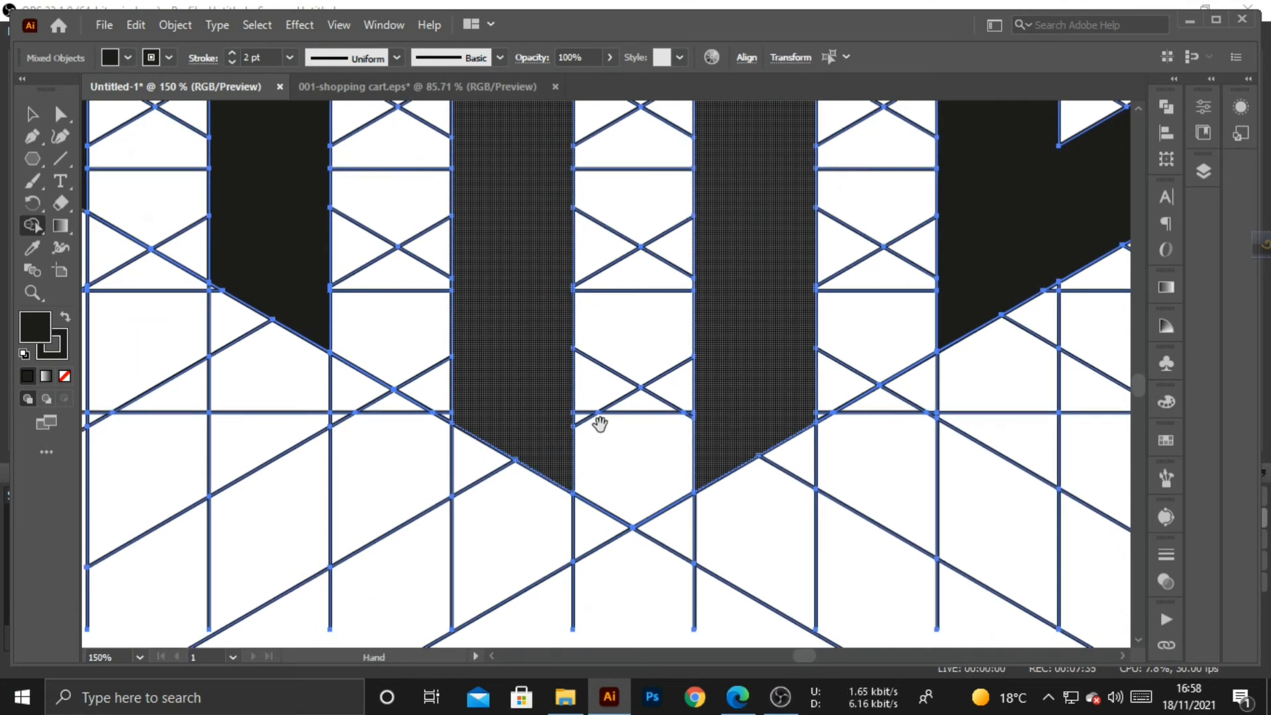
drag(602, 425, 607, 566)
drag(394, 400, 401, 618)
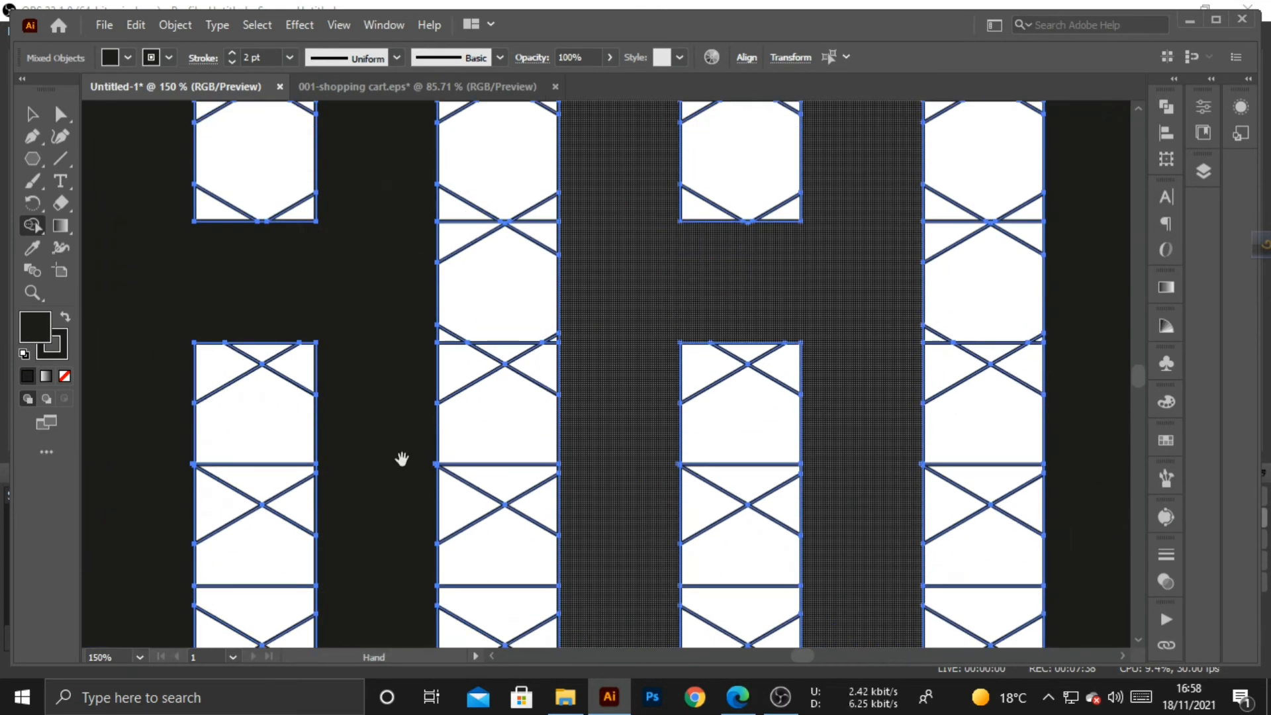
drag(397, 422, 395, 569)
drag(408, 377, 420, 531)
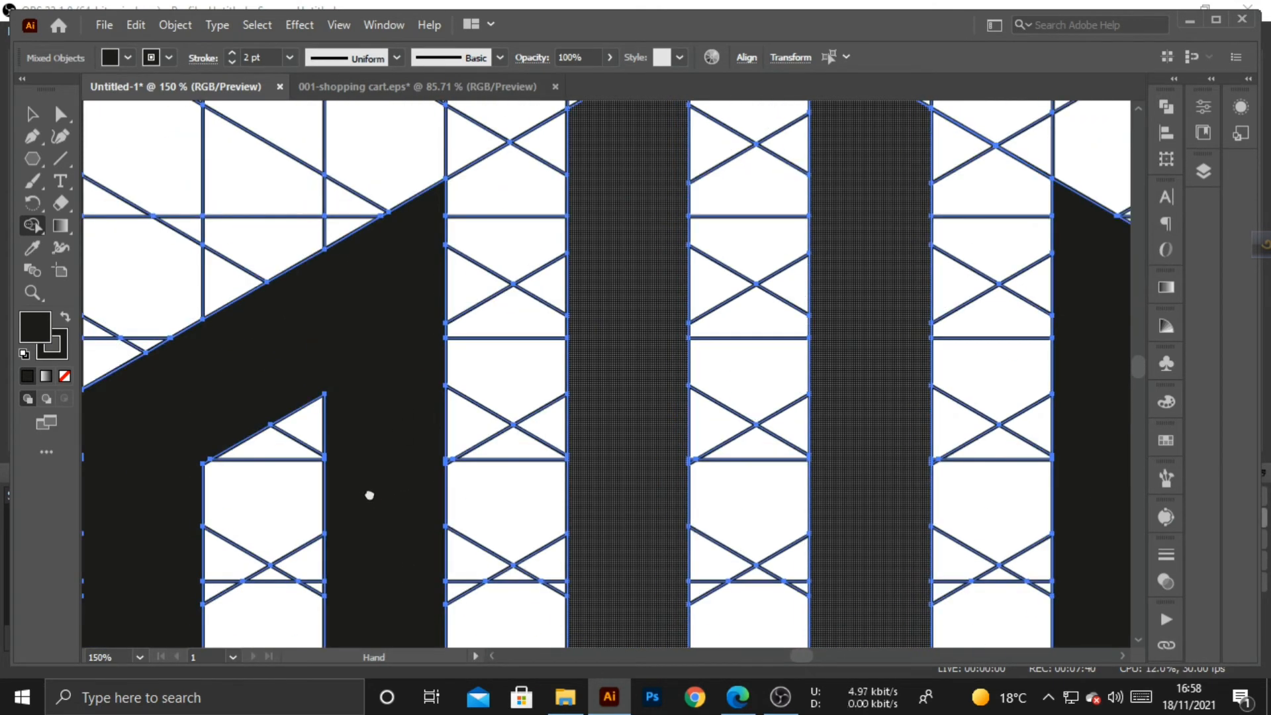
drag(370, 495, 514, 363)
drag(309, 471, 371, 309)
drag(358, 498, 225, 402)
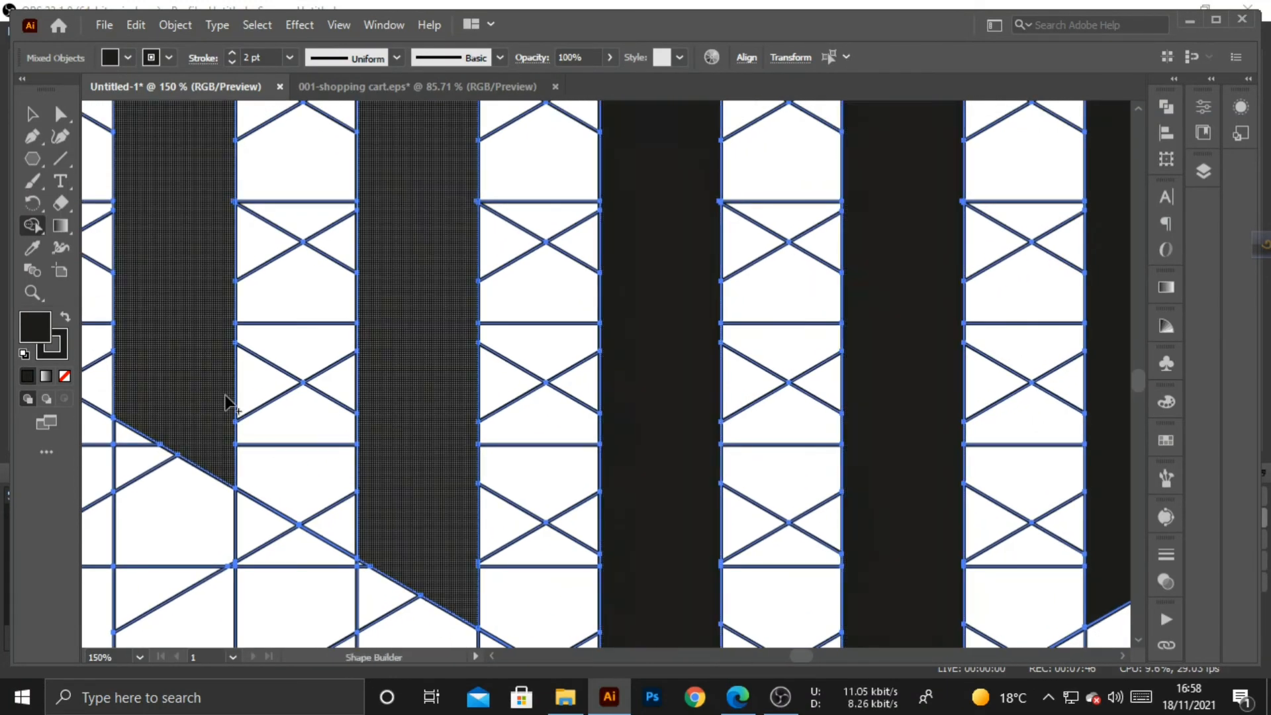
key(ctrl+minus)
key(ctrl+minus)
key(ctrl+minus)
key(ctrl+minus)
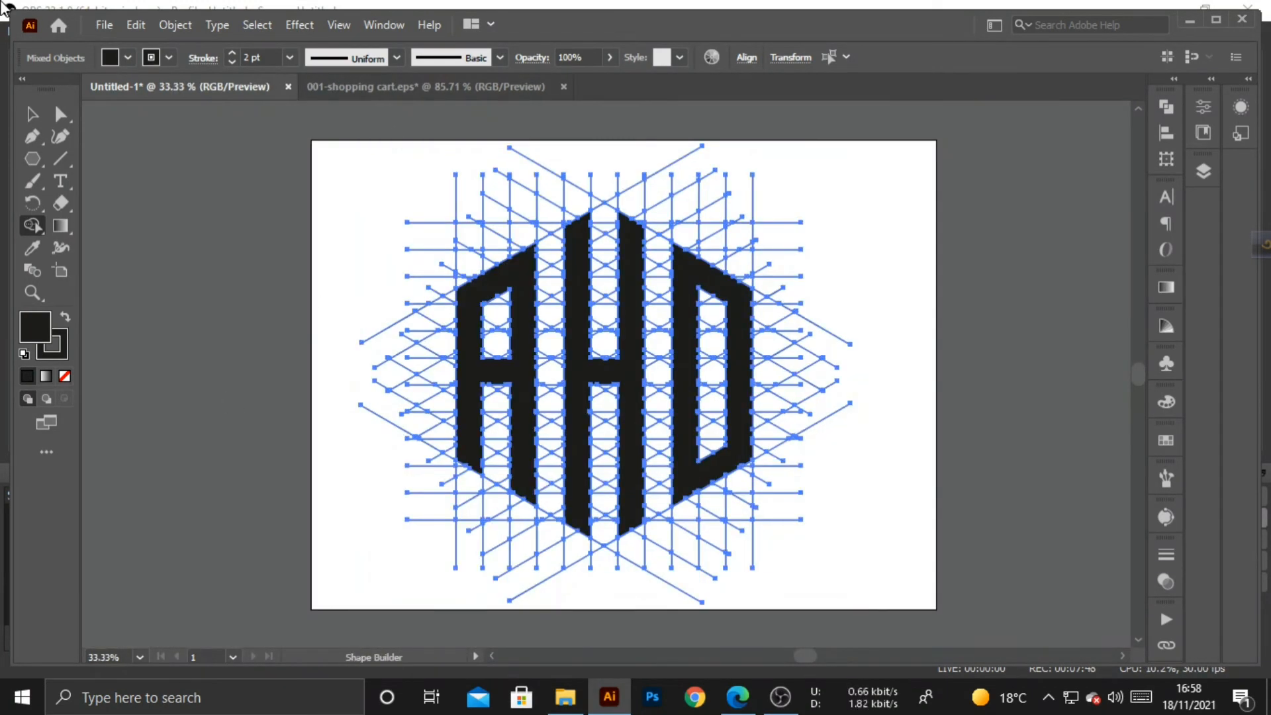
- Select the A, H and D shapes and copy them to the empty area left of the artboard
click(32, 114)
click(328, 231)
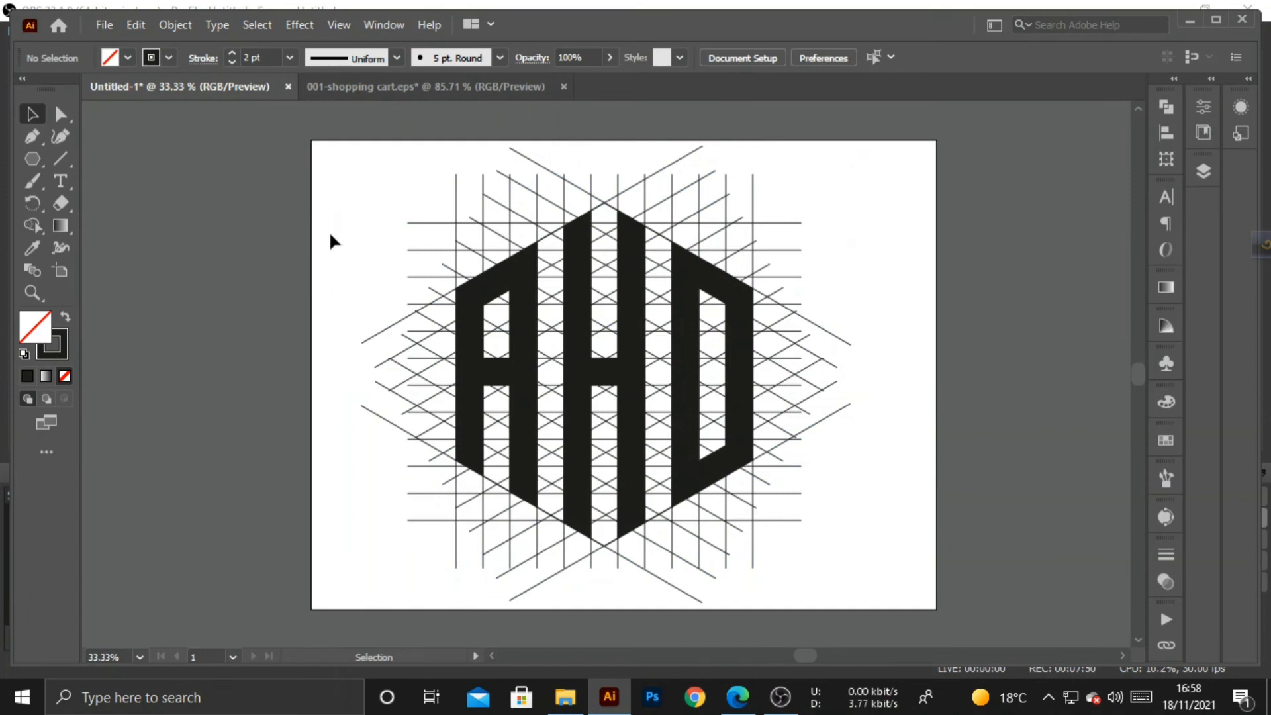
click(470, 398)
shift+click(566, 427)
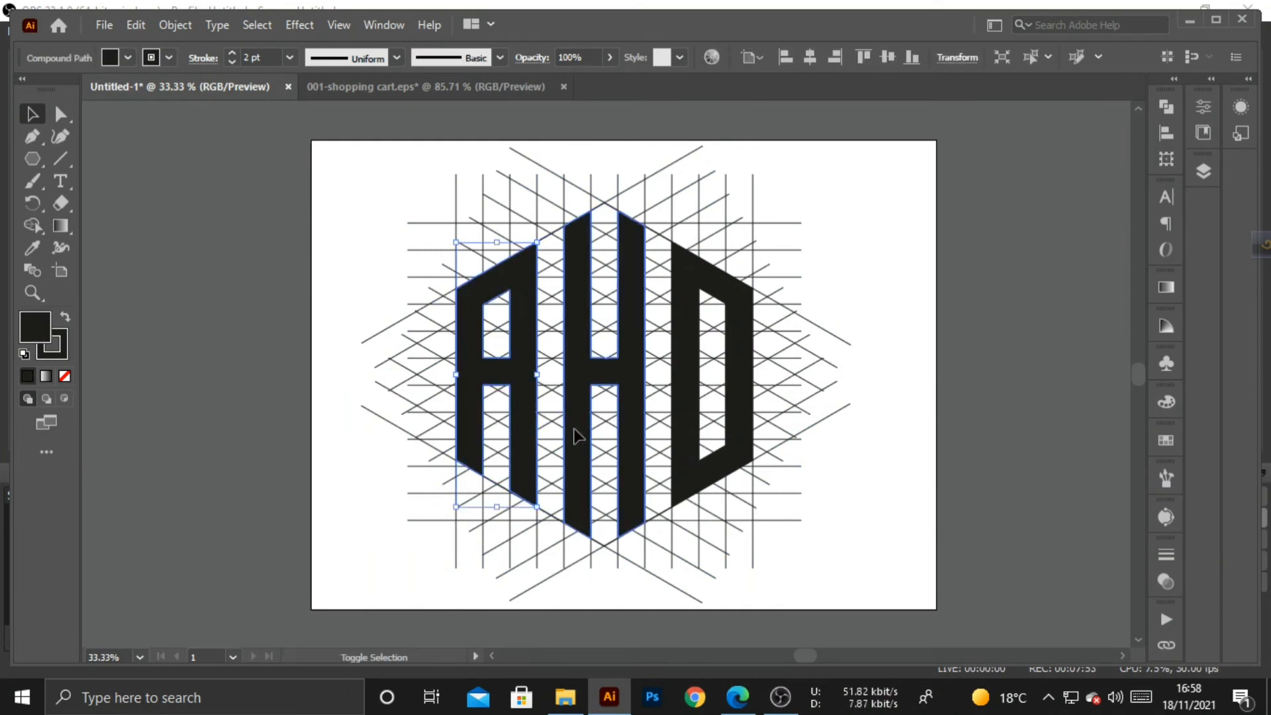
shift+click(682, 442)
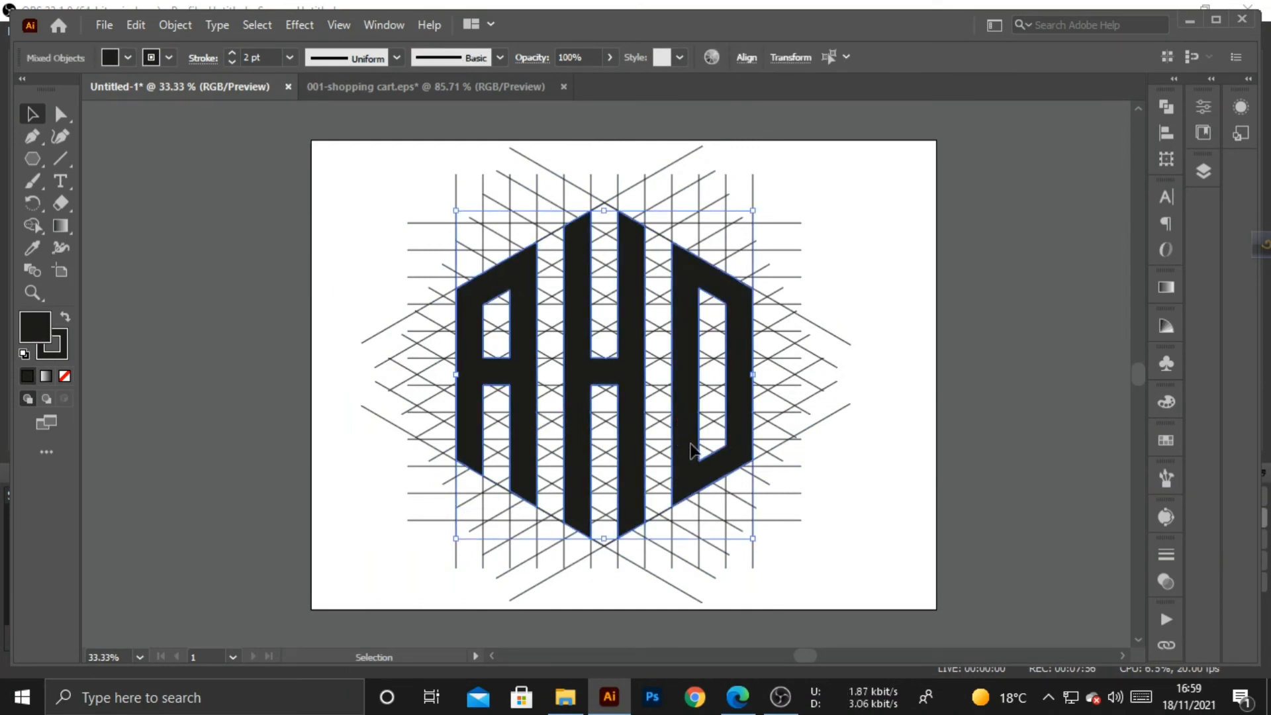
drag(691, 450, 250, 451)
- Select the copied letters beside the artboard and inspect their edges and inner openings up close
drag(363, 245, 819, 570)
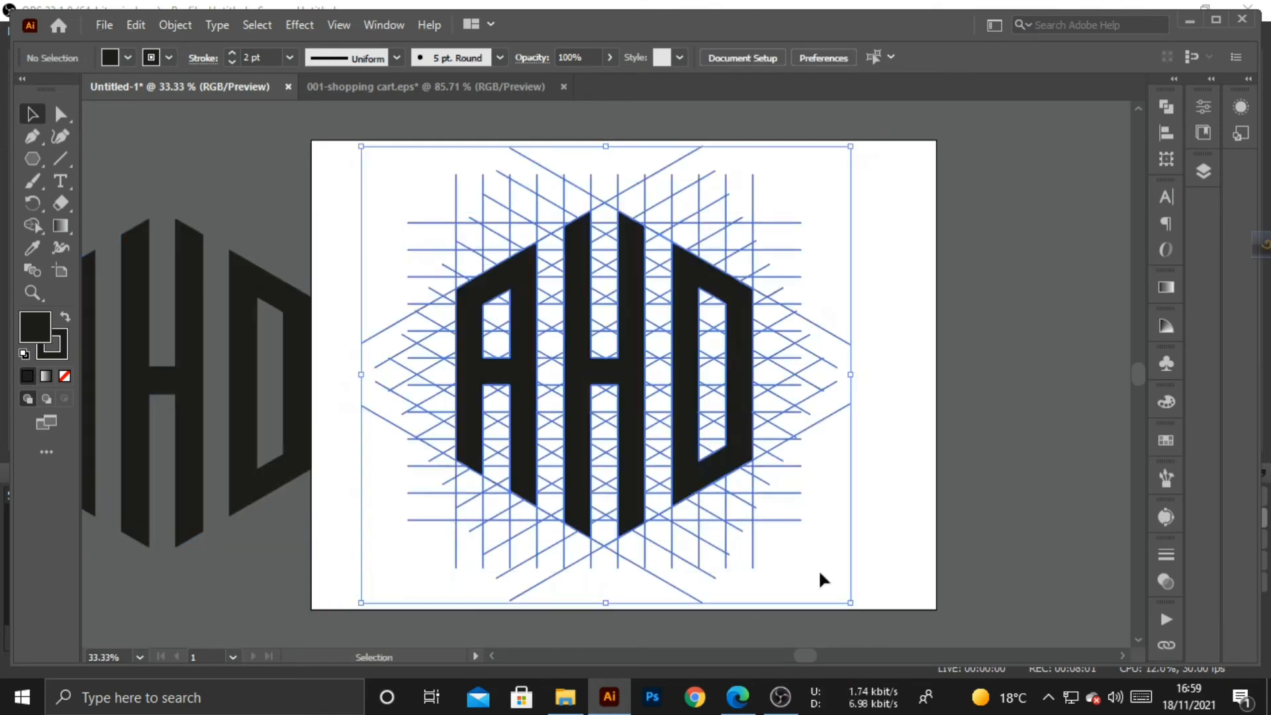
key(space)
drag(255, 567, 676, 558)
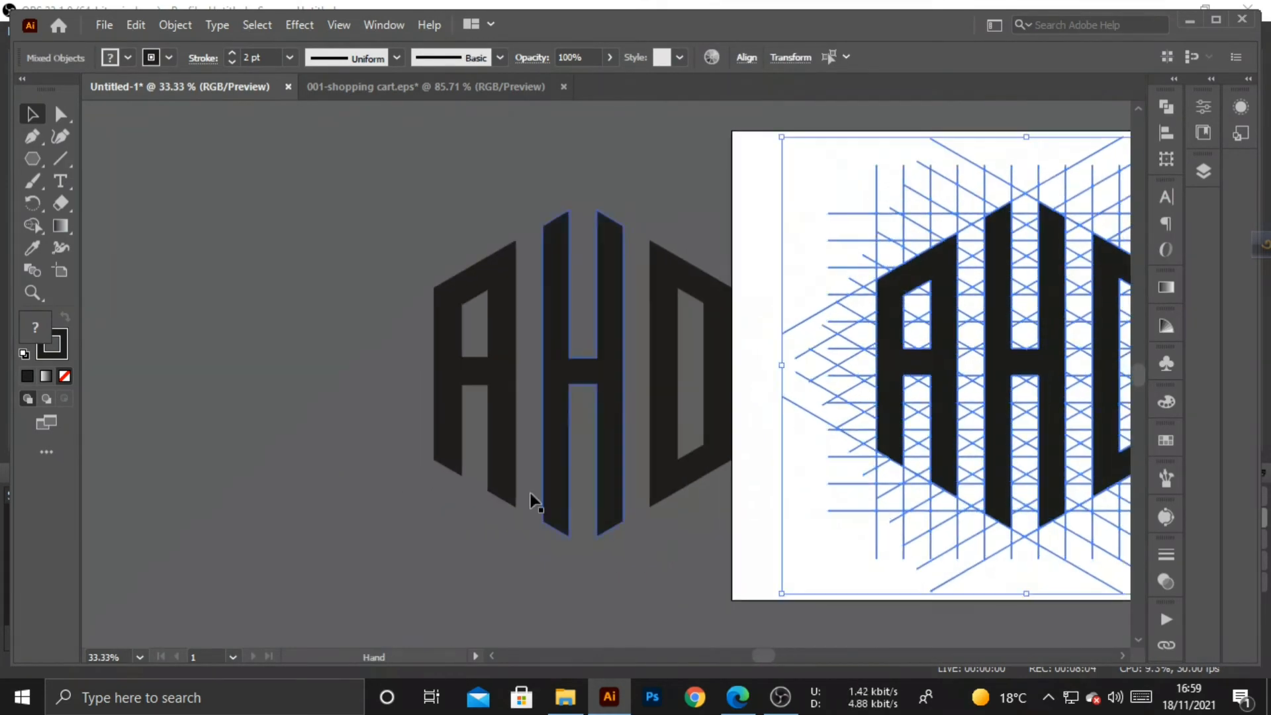
drag(397, 257, 824, 534)
click(352, 213)
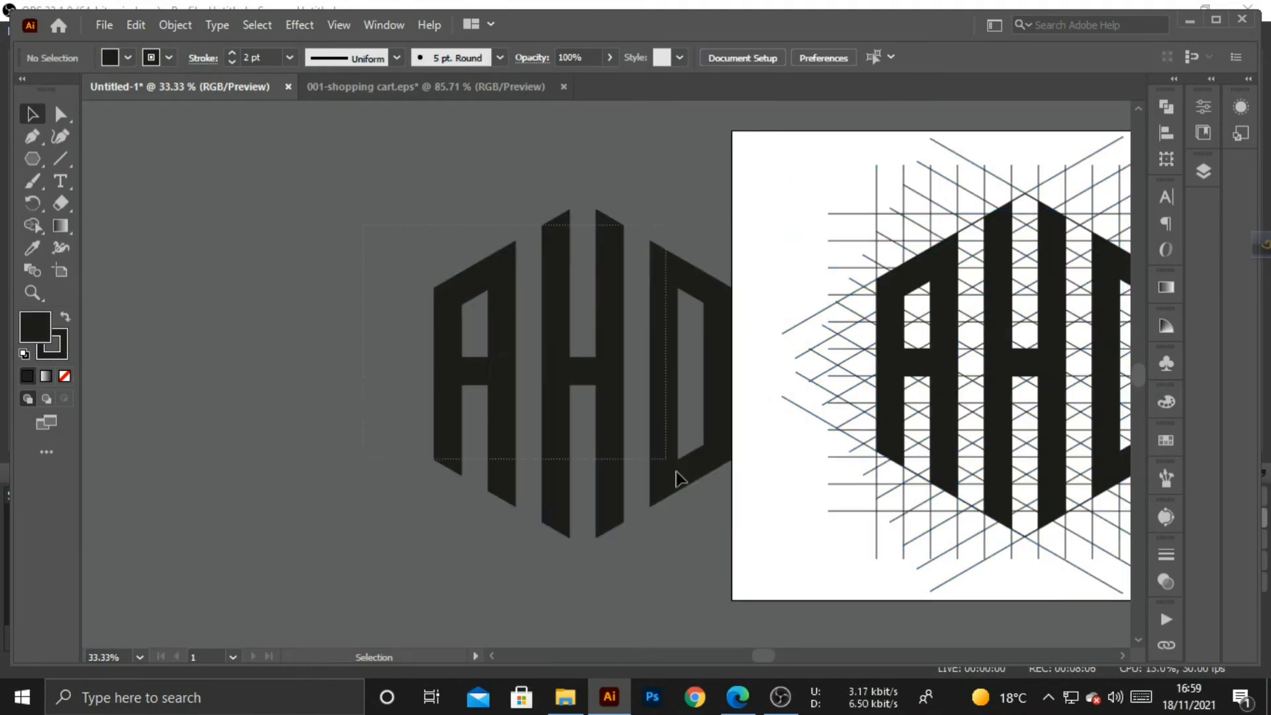
click(677, 472)
key(ctrl+plus)
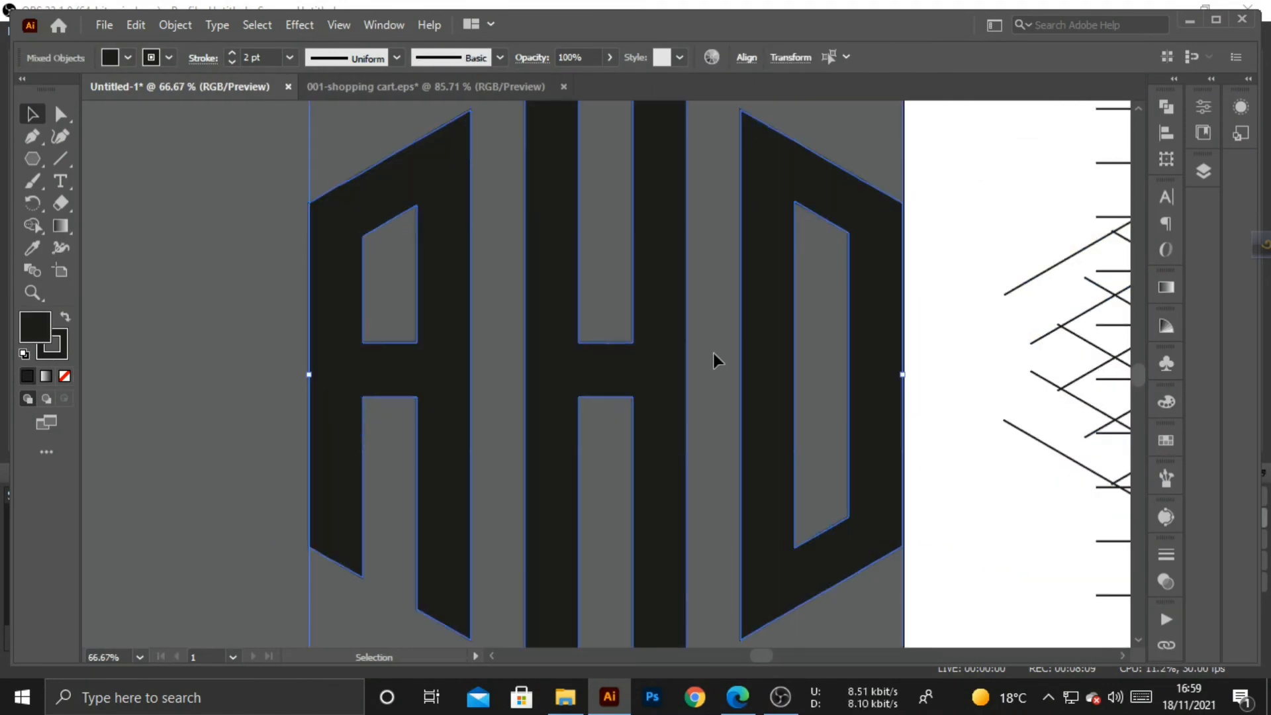
key(space)
drag(710, 456, 676, 596)
key(space)
key(space)
drag(878, 333, 363, 276)
key(ctrl+minus)
key(ctrl+minus)
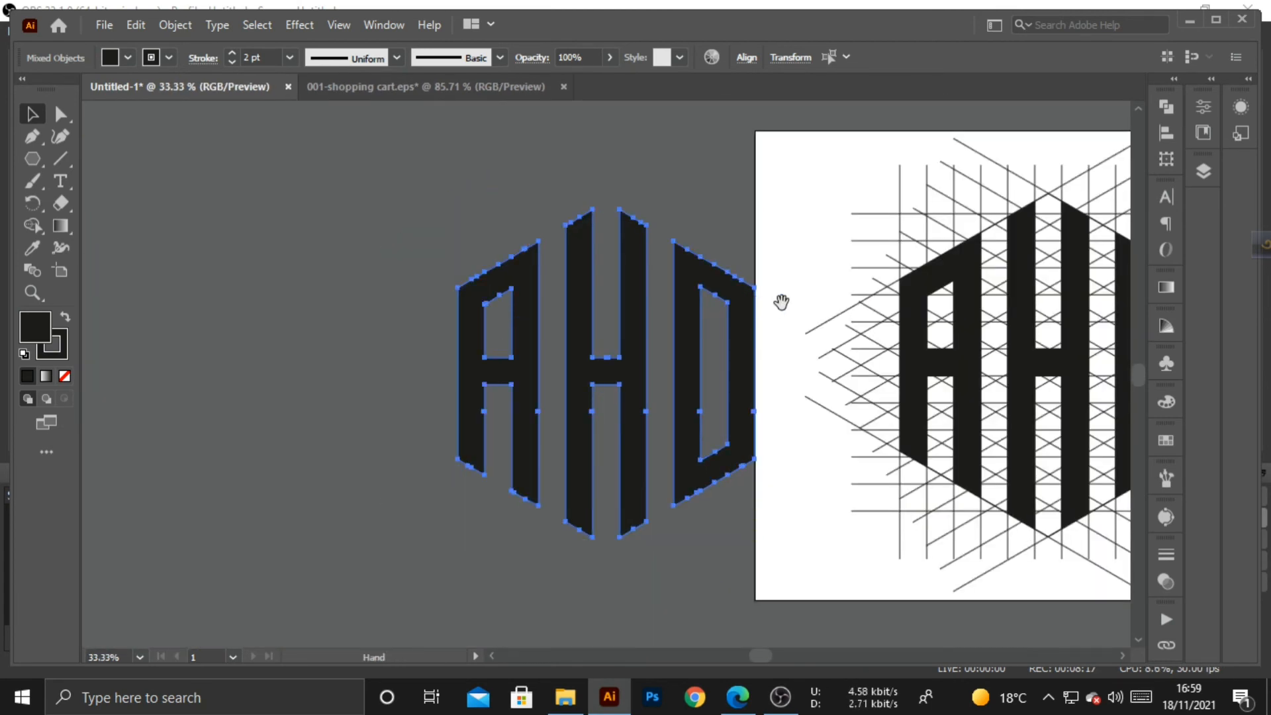
- Delete the line grid together with the original letters from the artboard
key(space)
drag(780, 303, 337, 260)
click(357, 162)
drag(742, 542, 805, 558)
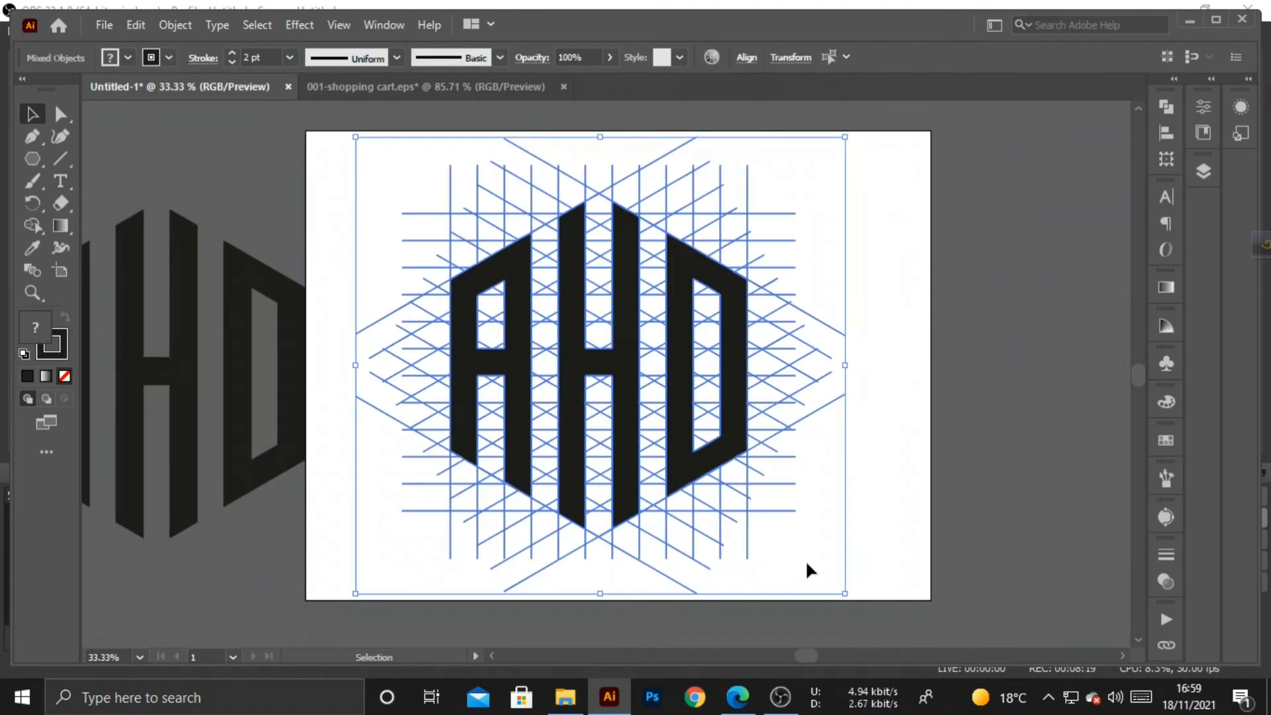
key(Delete)
- Group the copied AHD letters and centre them horizontally and vertically on the artboard
key(space)
drag(321, 207, 445, 238)
drag(108, 272, 473, 456)
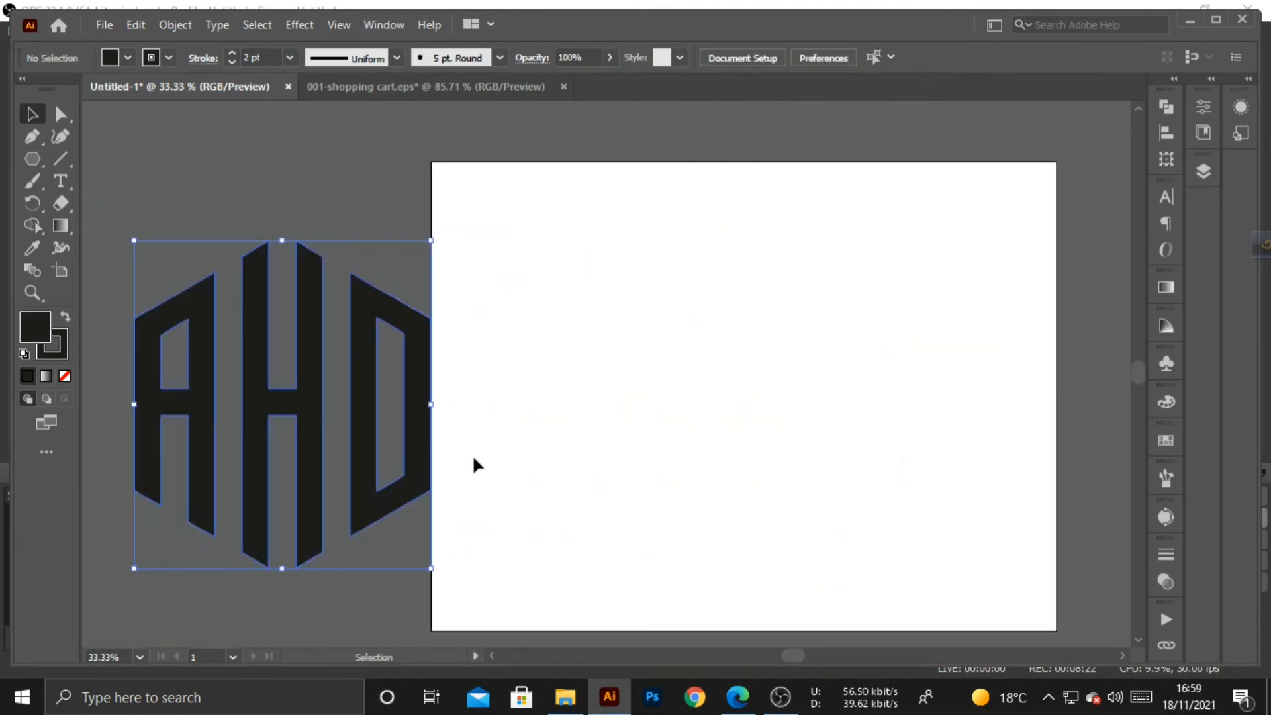
key(a)
key(v)
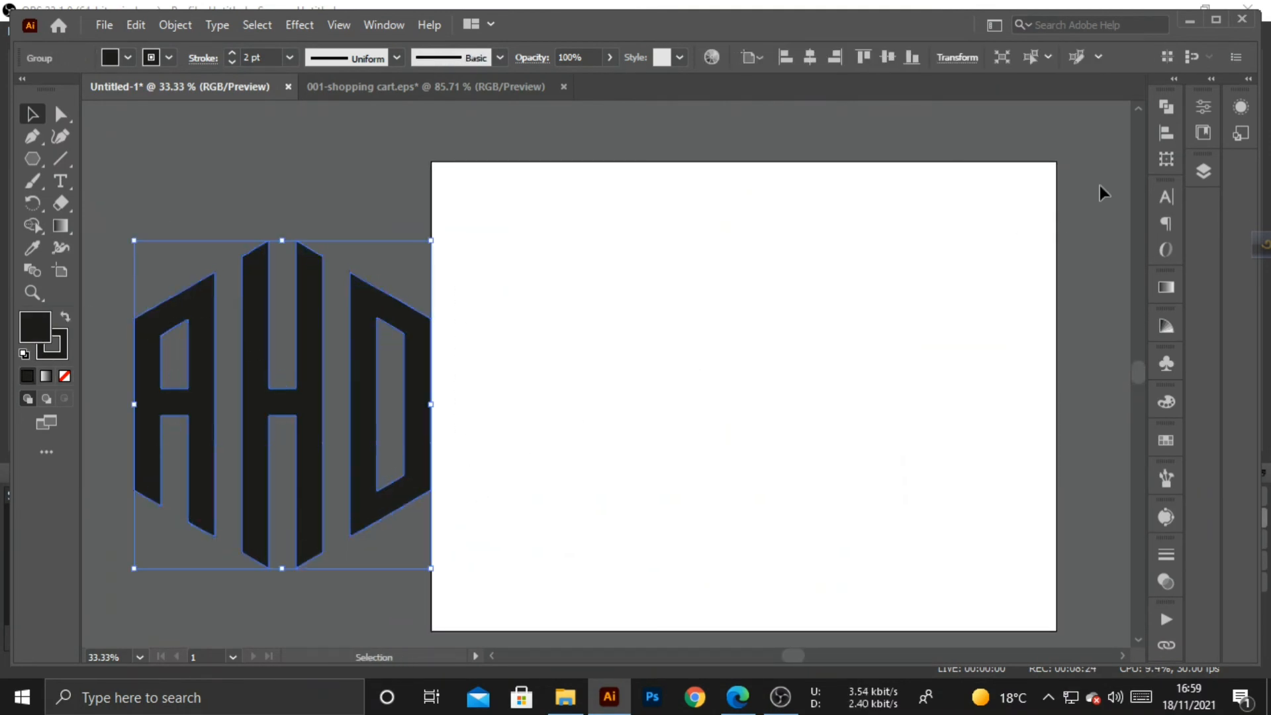
click(810, 58)
click(888, 58)
click(936, 351)
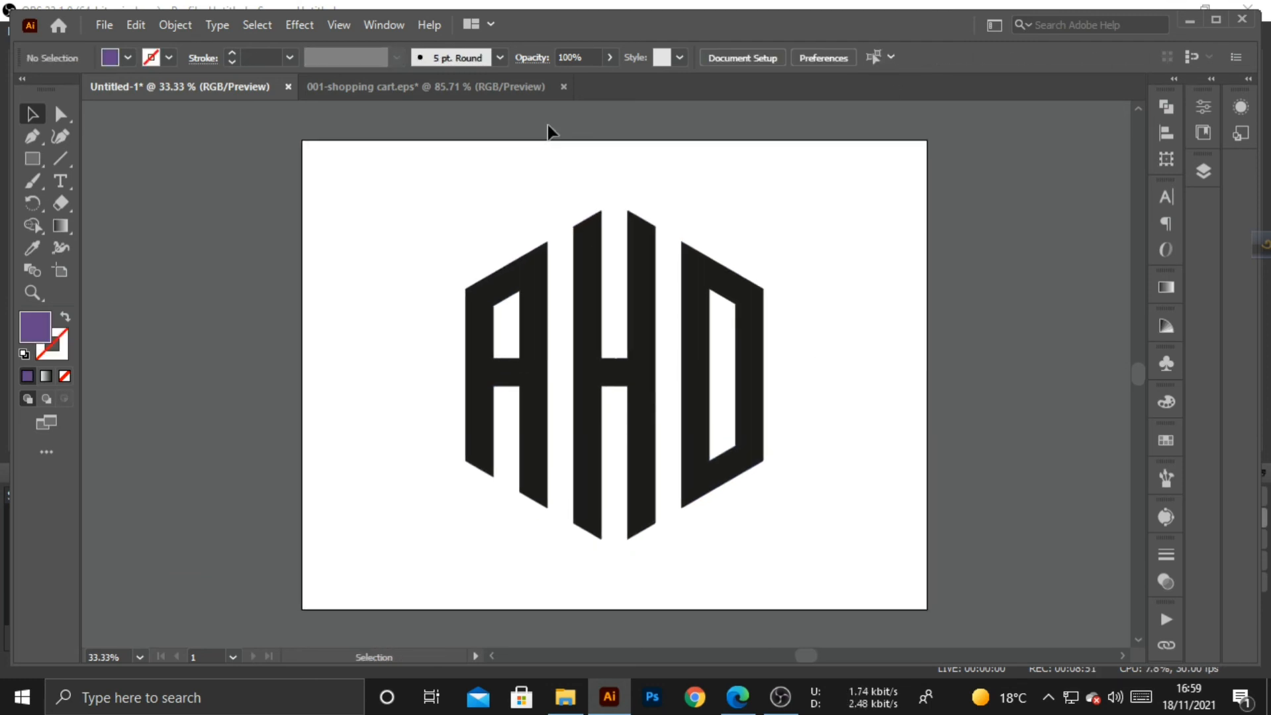
- Enlarge the small purple rectangle beside the artboard and move it onto the artboard, to the upper left of the A
key(space)
drag(214, 263, 575, 306)
click(289, 311)
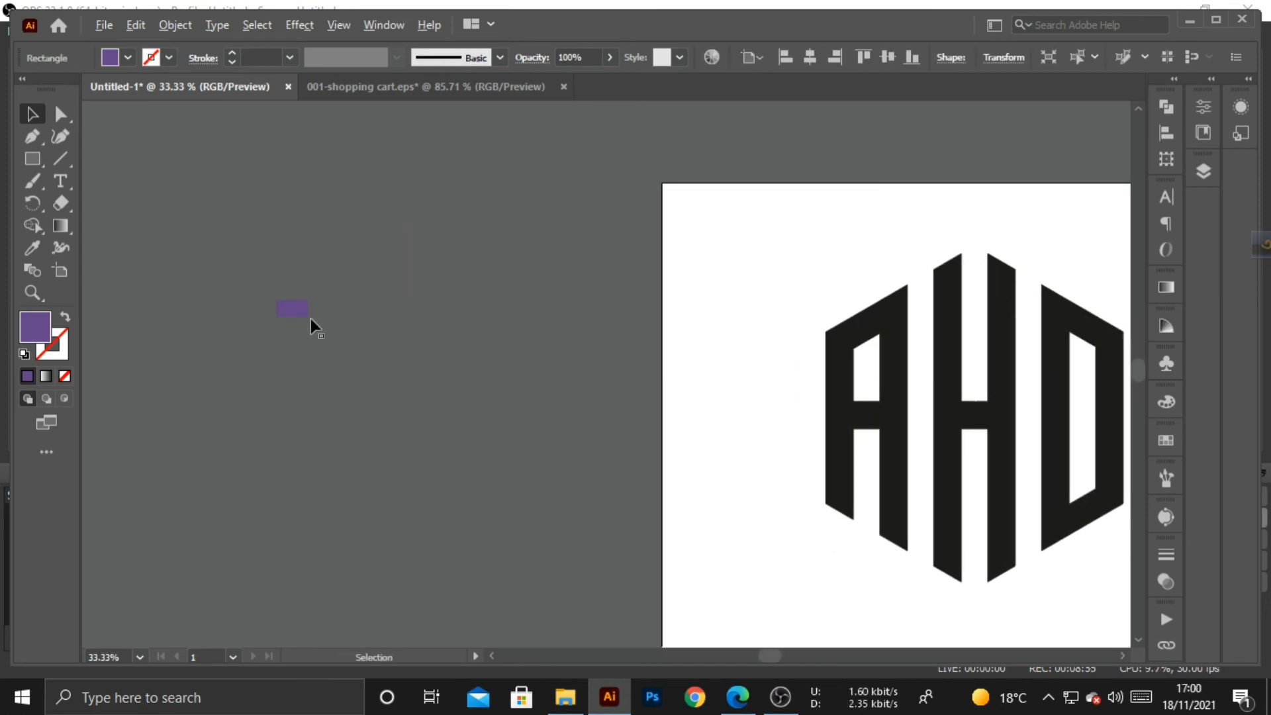
click(327, 332)
drag(292, 310, 721, 329)
key(space)
drag(627, 363, 213, 330)
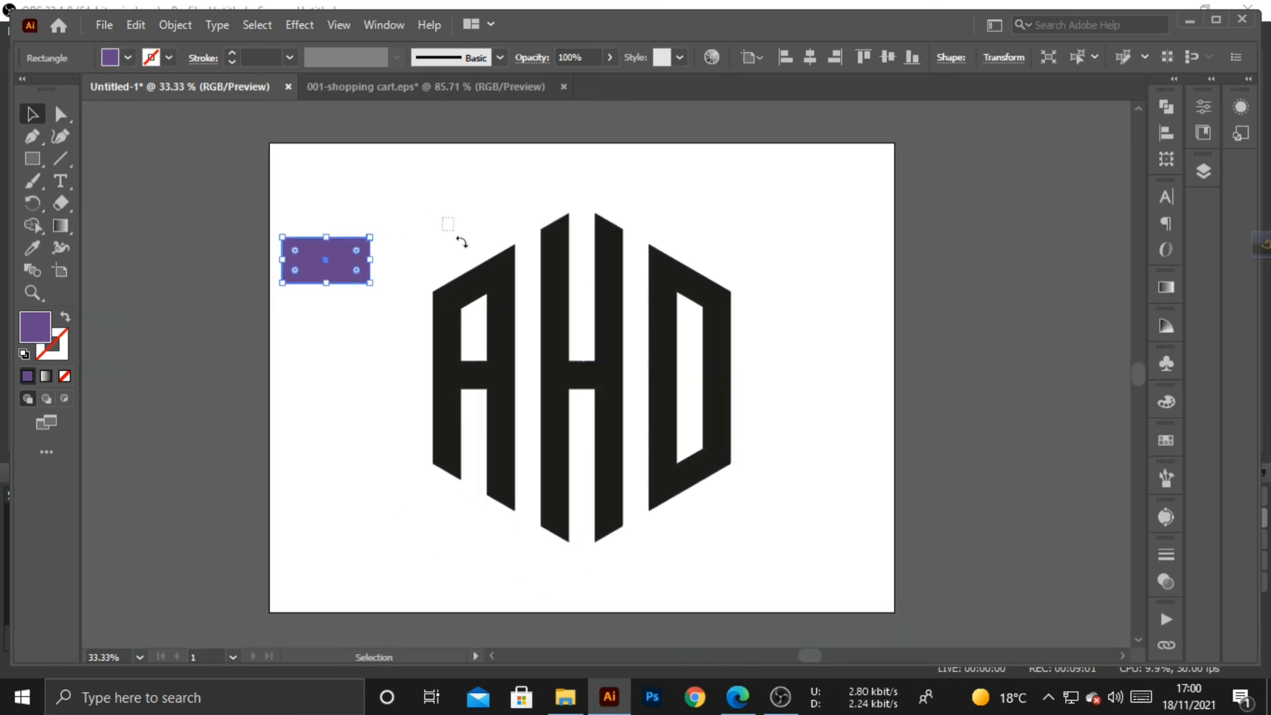
- Give the AHD letters the rectangle's purple fill with the Eyedropper, and delete the rectangle
drag(457, 237, 516, 344)
click(31, 251)
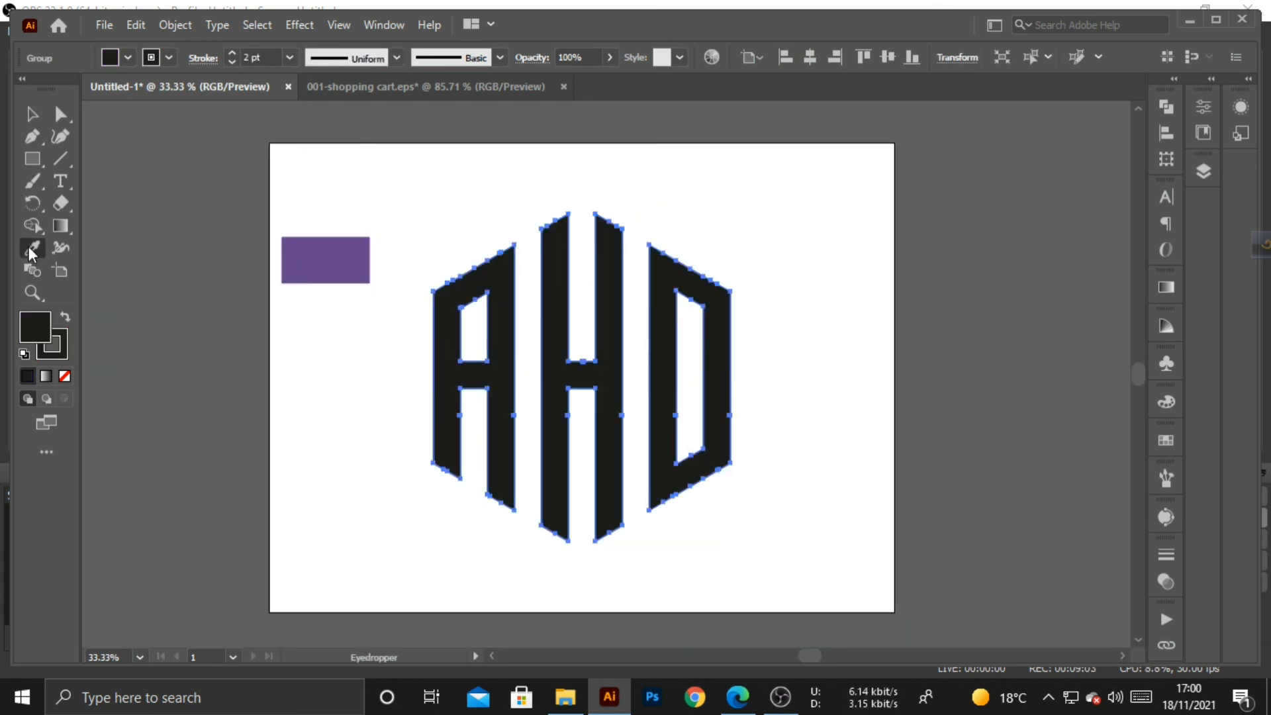
click(305, 251)
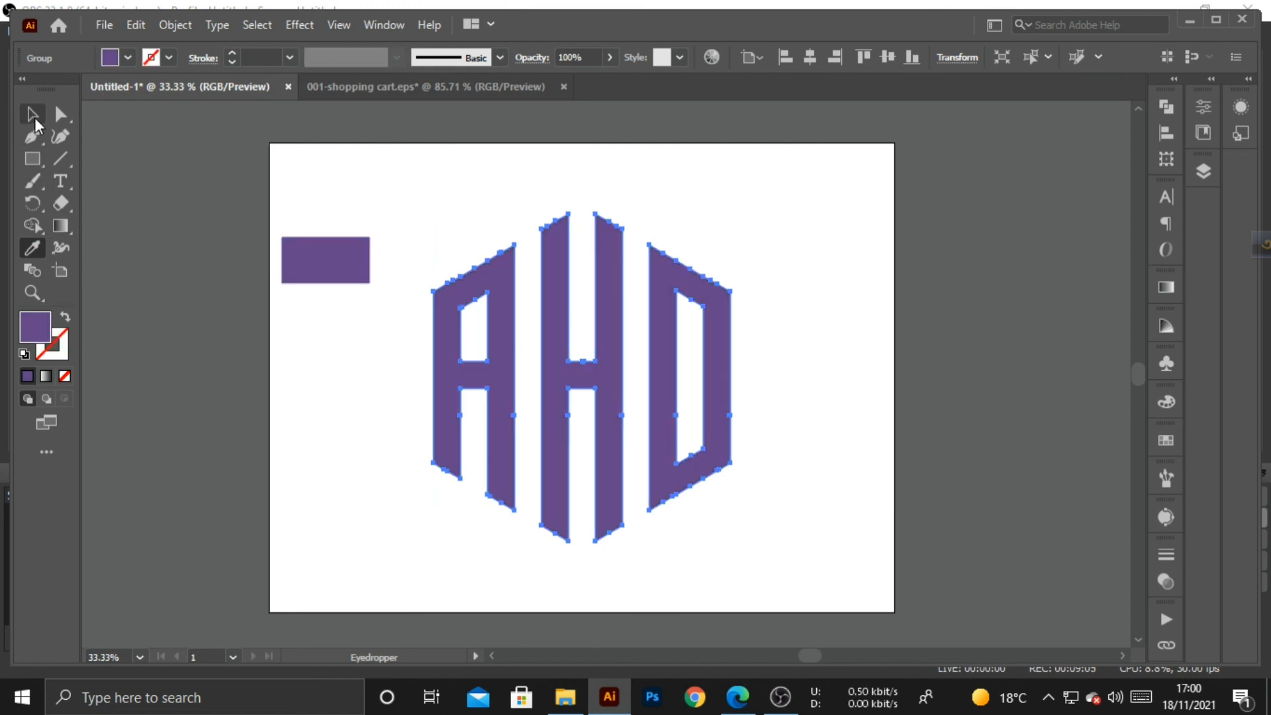
click(32, 115)
click(228, 349)
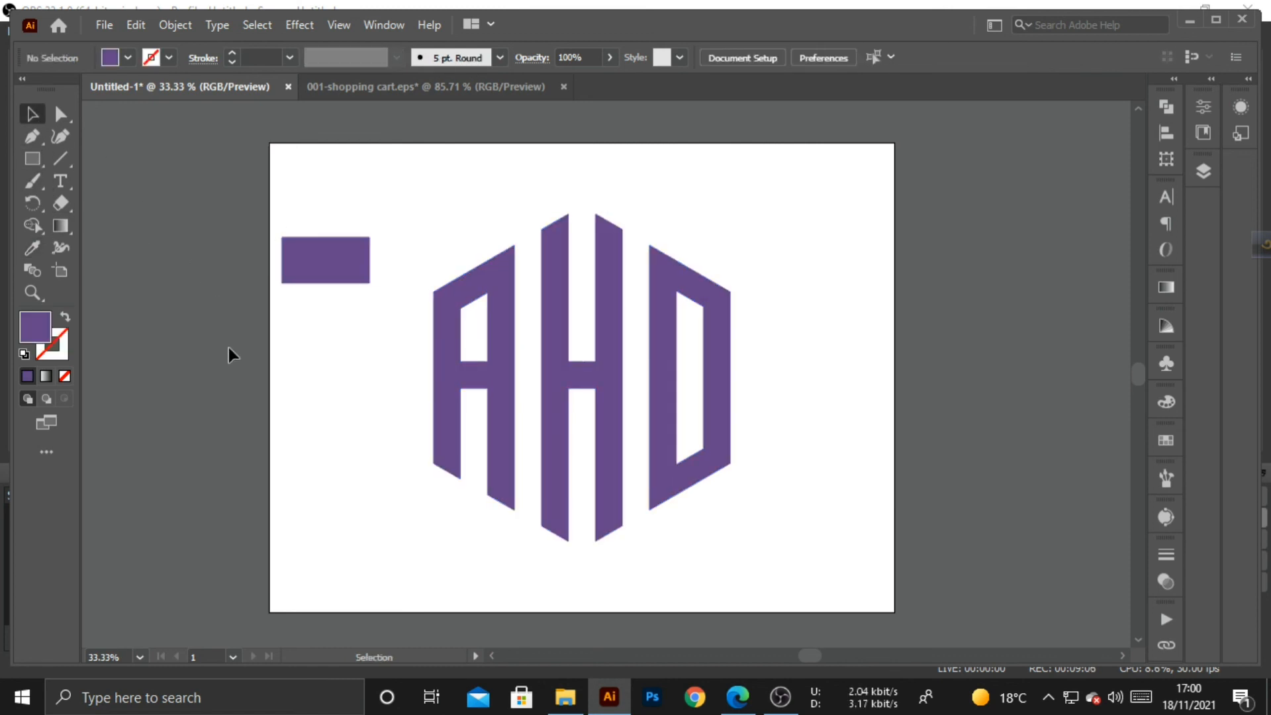
click(334, 275)
key(Delete)
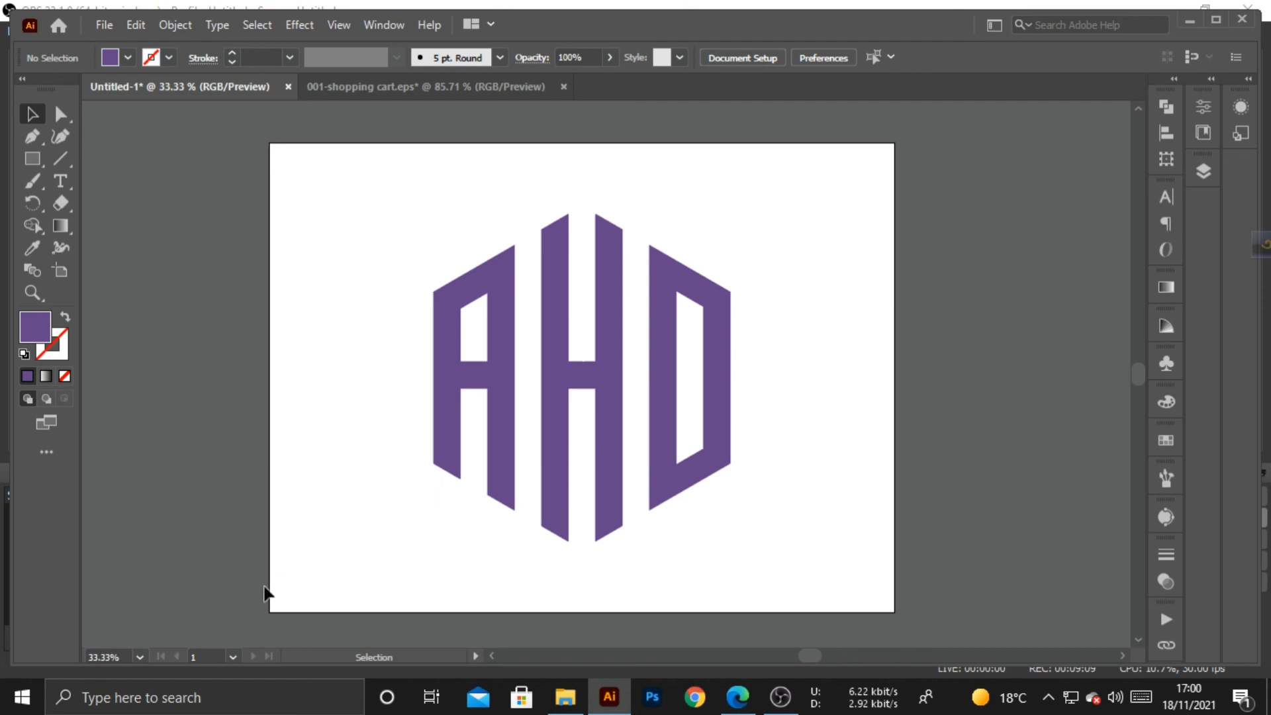
- View the finished purple logo at 39% zoom
click(120, 656)
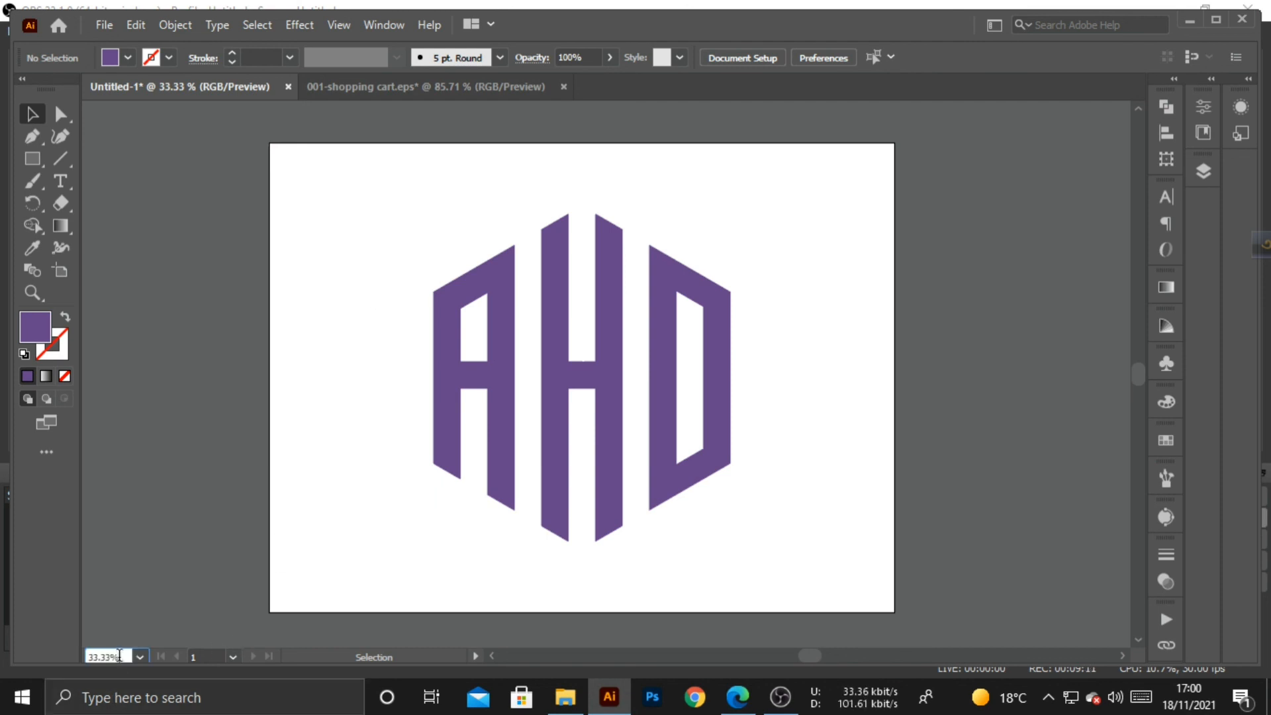
text(38)
key(Return)
scroll(119, 656, up, 1)
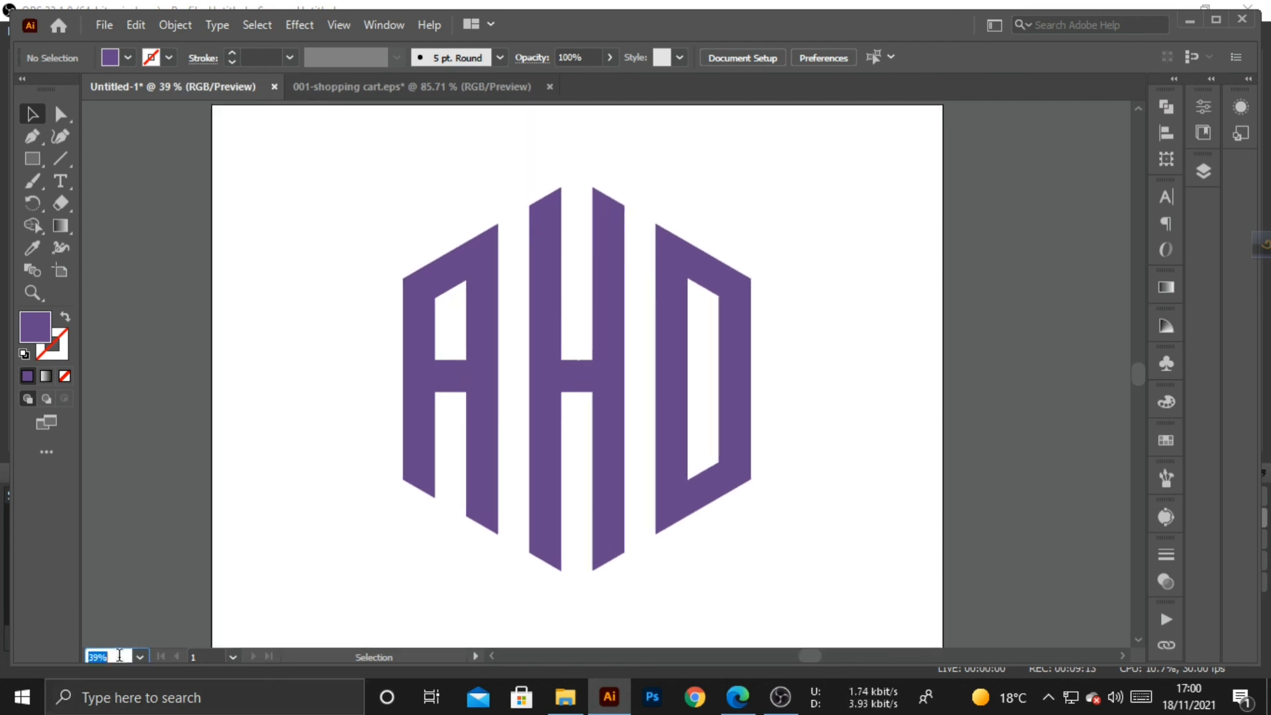
click(252, 548)
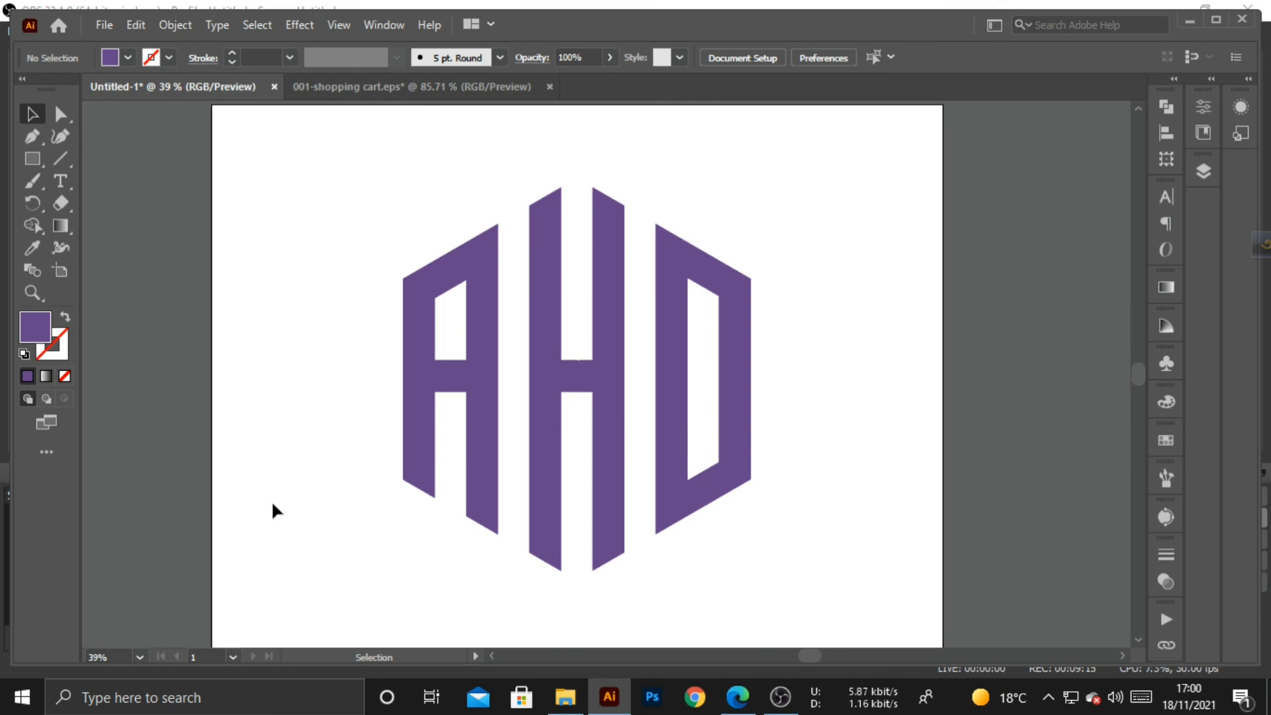
key(space)
drag(267, 532, 269, 524)
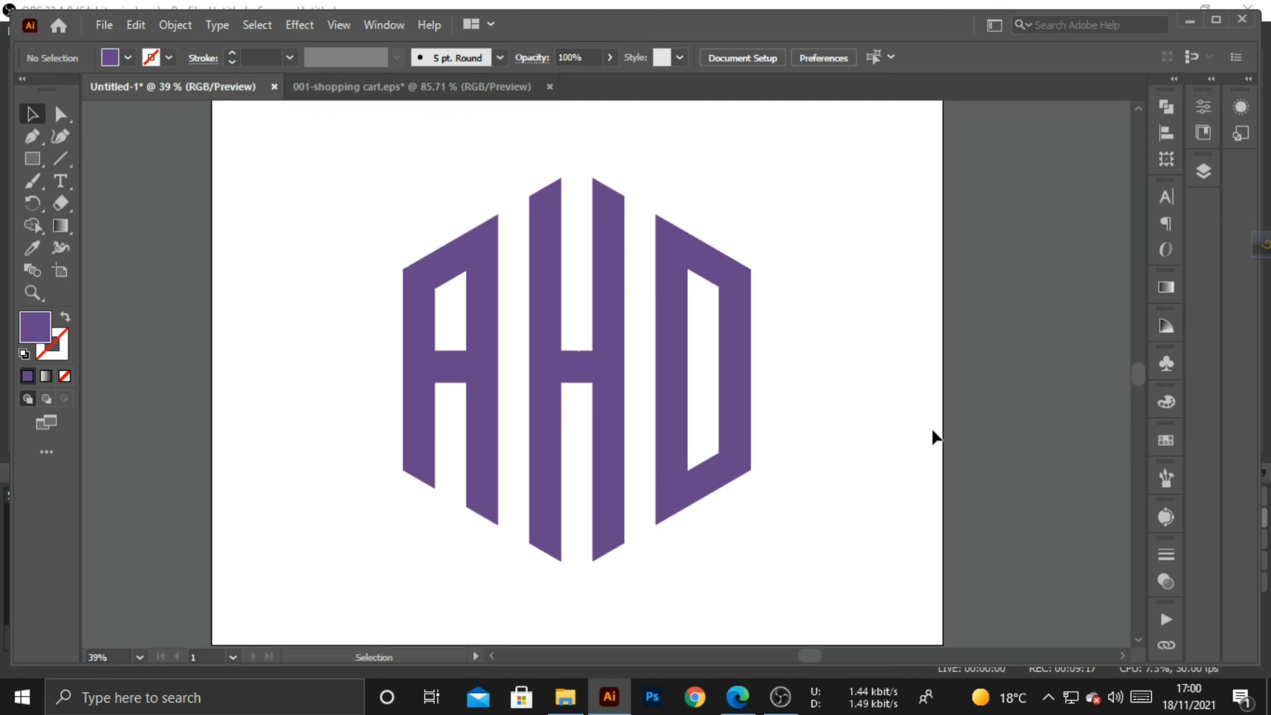